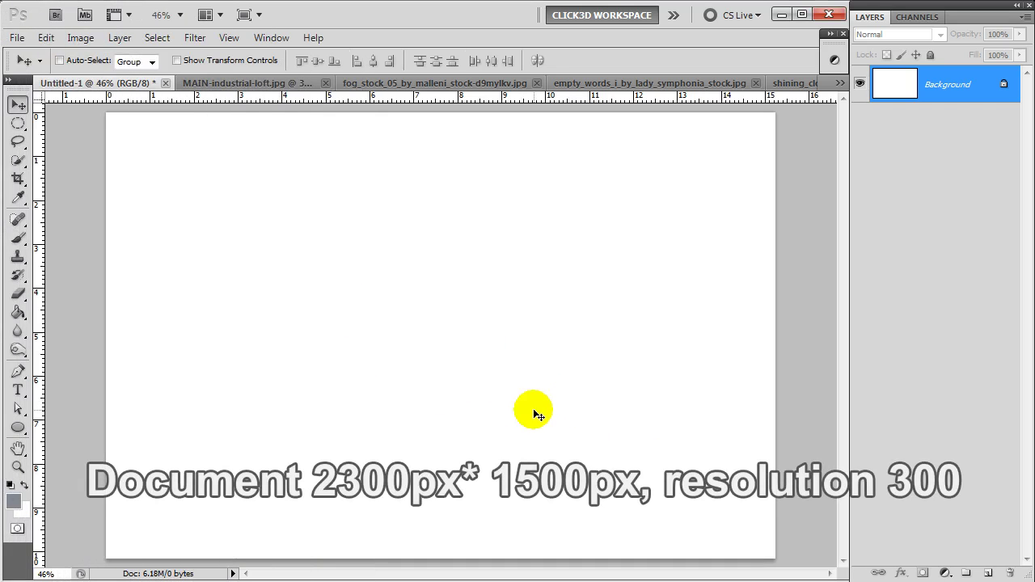
Switch from the blank new document to the rocky coast photo MAIN-industrial-loft.jpg.
{"action": "left_click", "coordinate": [282, 84]}
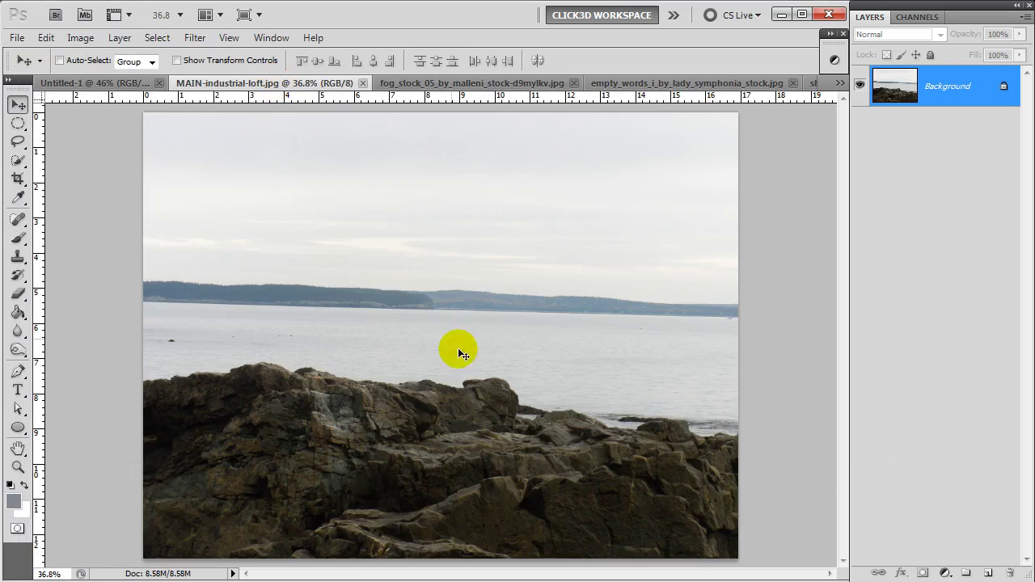
Quick-select the rocky foreground and drag it into the Untitled-1 document.
{"action": "key", "text": "w"}
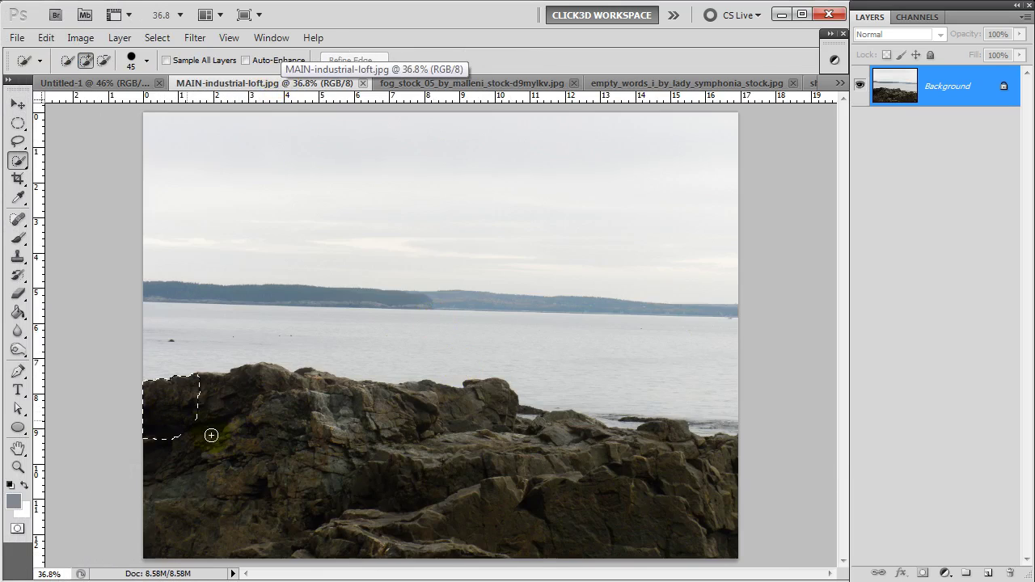
{"action": "mouse_move", "coordinate": [428, 426]}
{"action": "left_mouse_down"}
{"action": "mouse_move", "coordinate": [474, 414]}
{"action": "mouse_move", "coordinate": [513, 485]}
{"action": "mouse_move", "coordinate": [523, 428]}
{"action": "mouse_move", "coordinate": [625, 493]}
{"action": "left_mouse_up"}
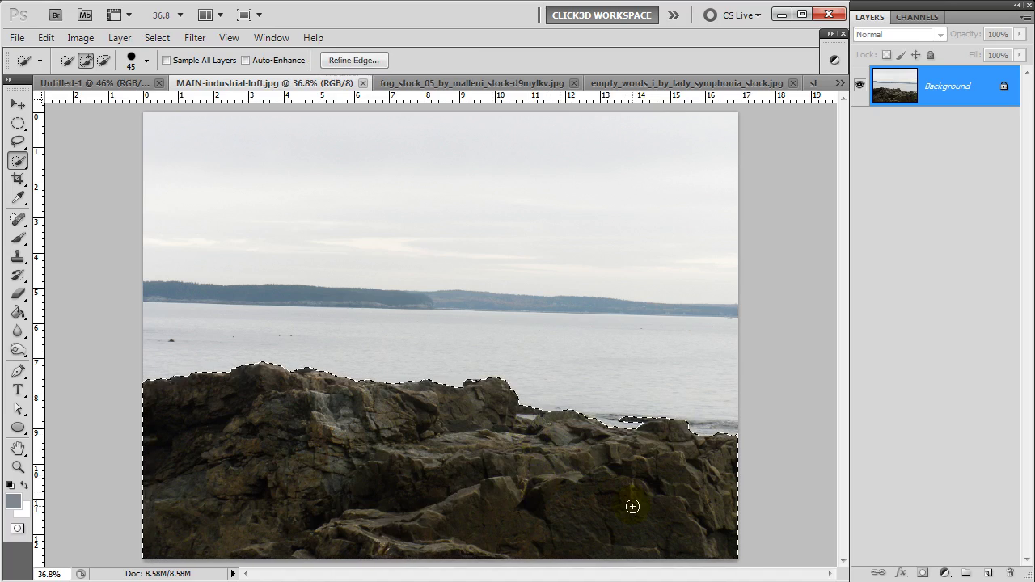
{"action": "key", "text": "v"}
{"action": "mouse_move", "coordinate": [374, 474]}
{"action": "left_mouse_down"}
{"action": "mouse_move", "coordinate": [248, 292]}
{"action": "mouse_move", "coordinate": [477, 452]}
{"action": "mouse_move", "coordinate": [435, 453]}
{"action": "left_mouse_up"}
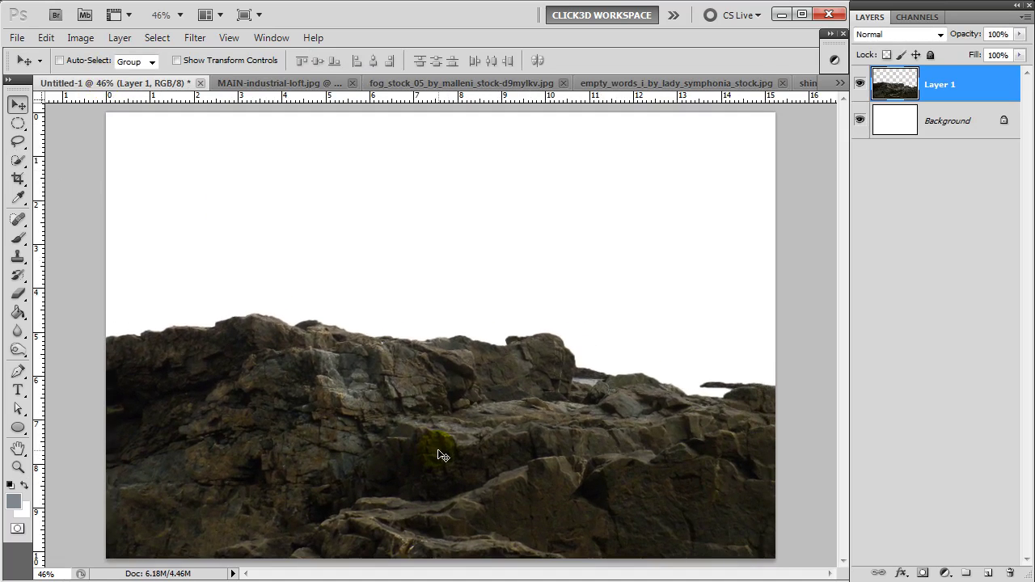
Scale and squash the rocks to span the full width of the canvas bottom.
{"action": "key", "text": "ctrl+t"}
{"action": "left_click_drag", "start_coordinate": [106, 310], "coordinate": [183, 339]}
{"action": "left_click_drag", "start_coordinate": [346, 451], "coordinate": [265, 476]}
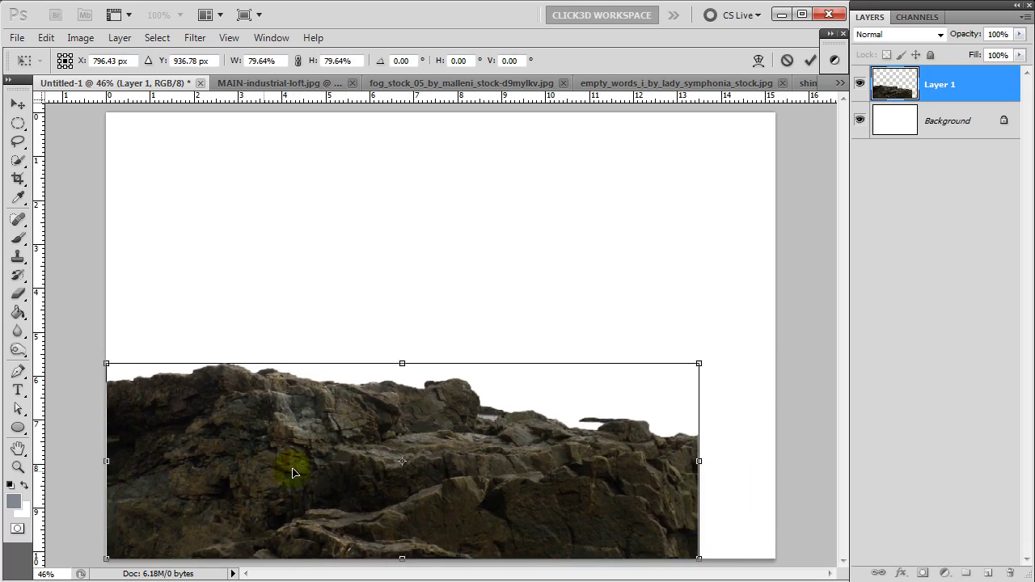
{"action": "left_click_drag", "start_coordinate": [699, 363], "coordinate": [773, 372]}
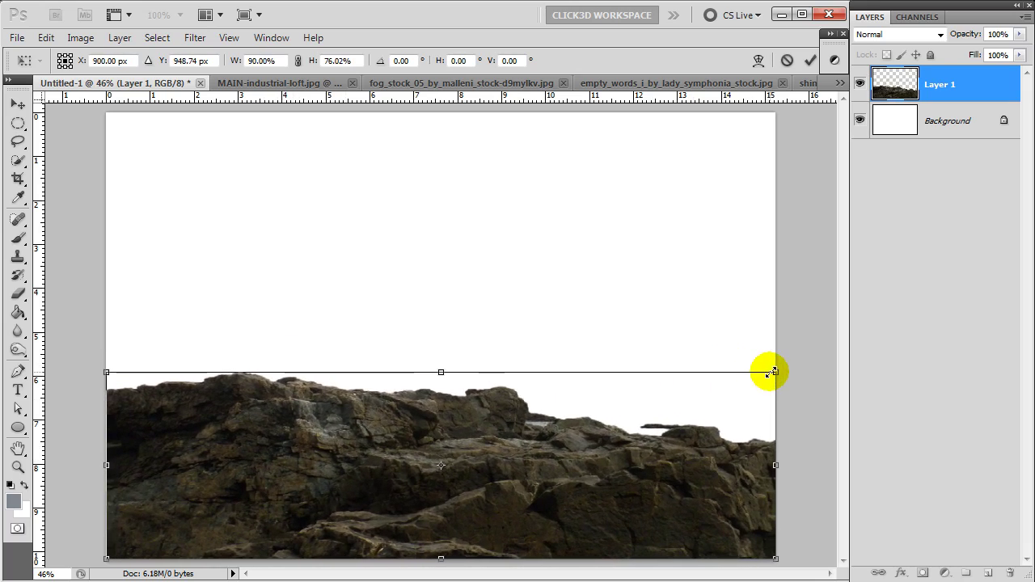
{"action": "left_click_drag", "start_coordinate": [441, 372], "coordinate": [441, 390]}
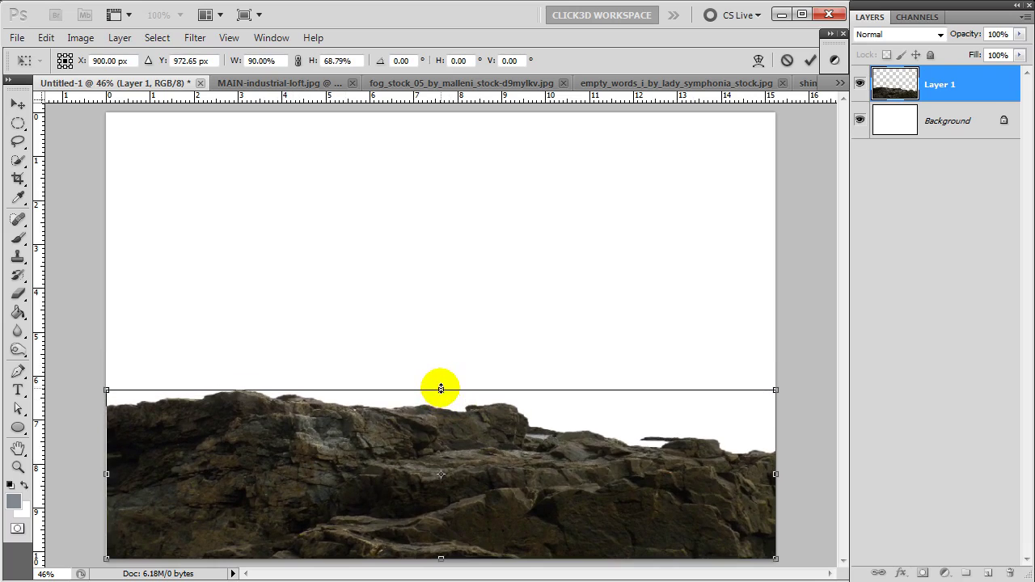
{"action": "key", "text": "Return"}
{"action": "key", "text": "e"}
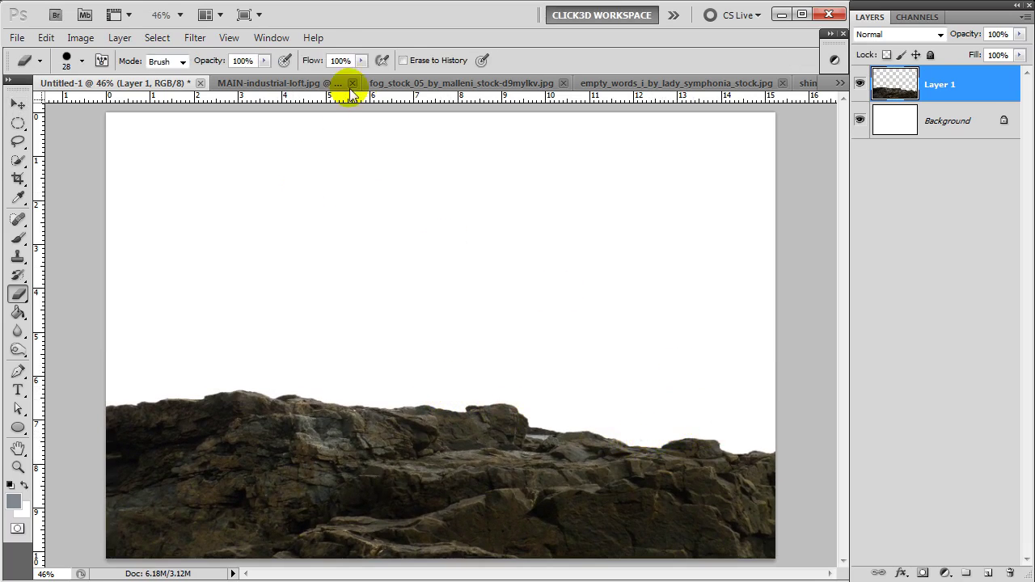
Close the coast photo and bring the foggy forest photo in as a layer beneath the rocks.
{"action": "left_click", "coordinate": [352, 84]}
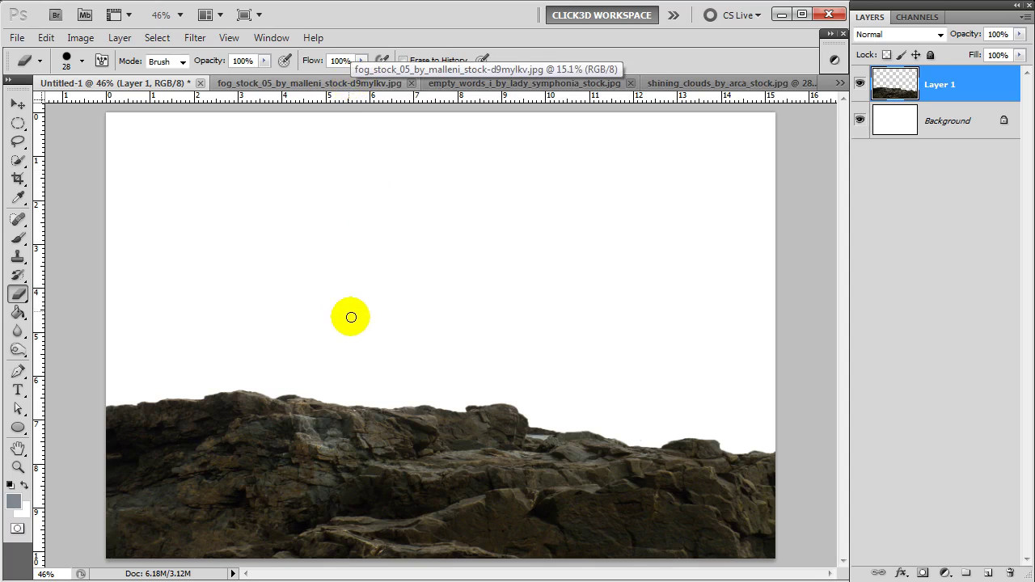
{"action": "key", "text": "v"}
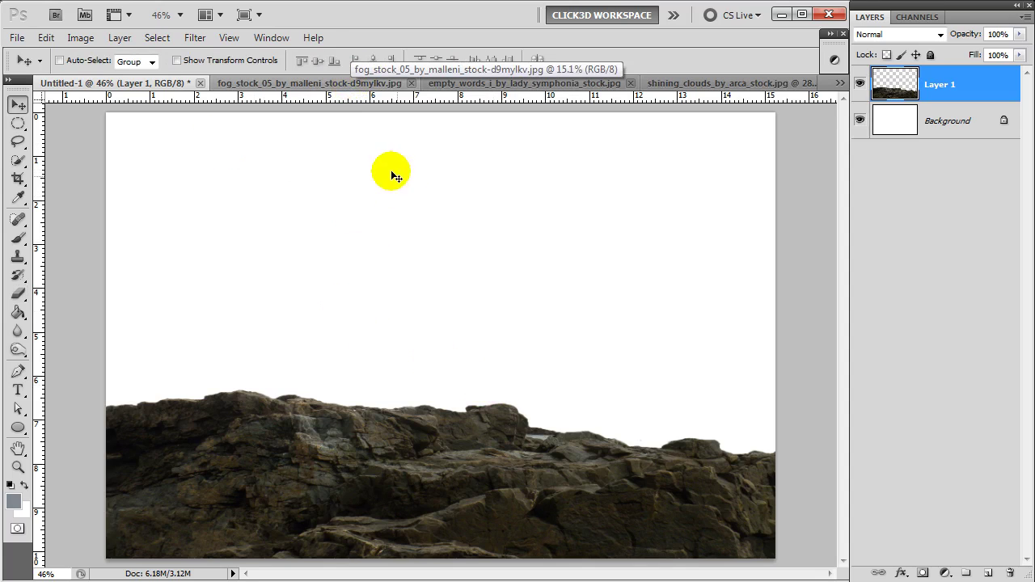
{"action": "left_click", "coordinate": [324, 83]}
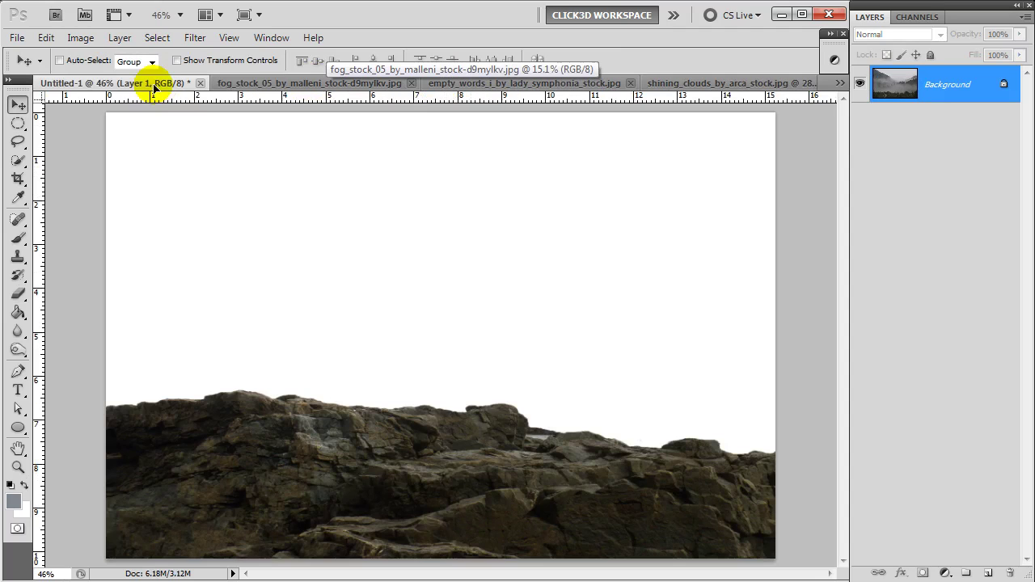
{"action": "left_click_drag", "start_coordinate": [153, 86], "coordinate": [416, 315]}
{"action": "left_click_drag", "start_coordinate": [952, 82], "coordinate": [955, 132]}
Scale the fog image down to canvas size and lower it, leaving a white strip on top.
{"action": "key", "text": "ctrl+t"}
{"action": "key", "text": "ctrl+0"}
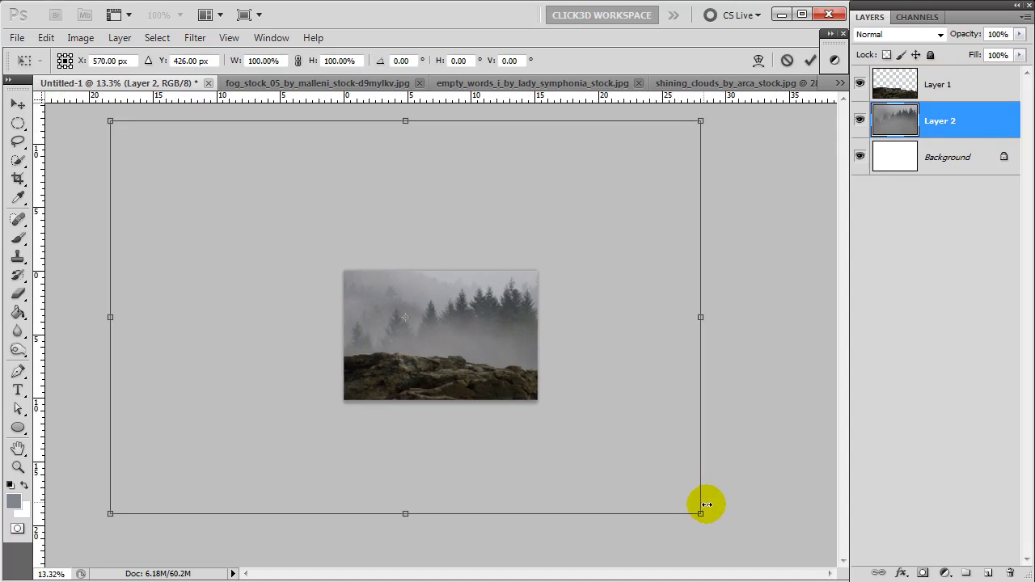
{"action": "left_click_drag", "start_coordinate": [701, 515], "coordinate": [513, 393]}
{"action": "left_click_drag", "start_coordinate": [490, 347], "coordinate": [530, 358]}
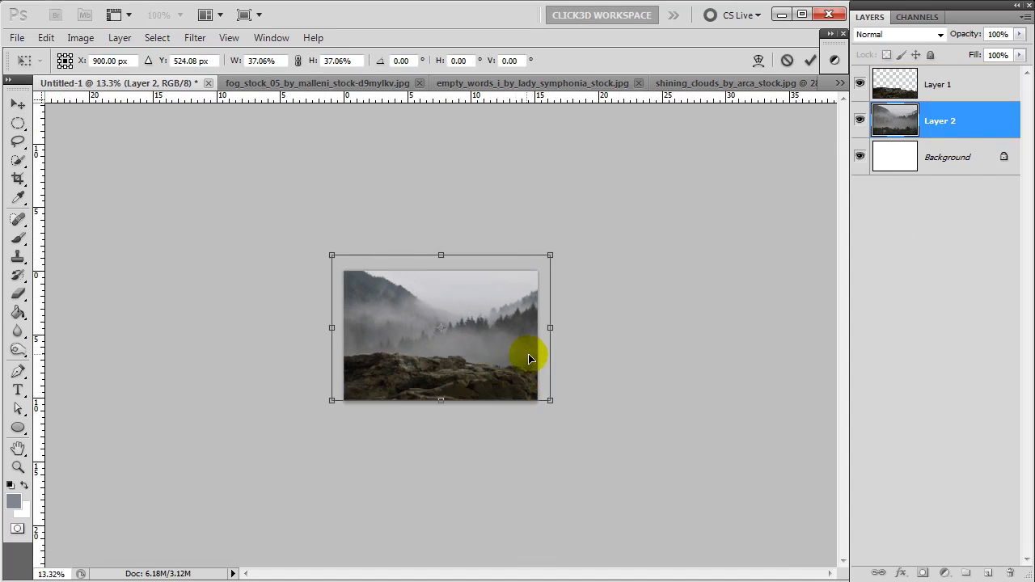
{"action": "left_click_drag", "start_coordinate": [331, 255], "coordinate": [342, 261]}
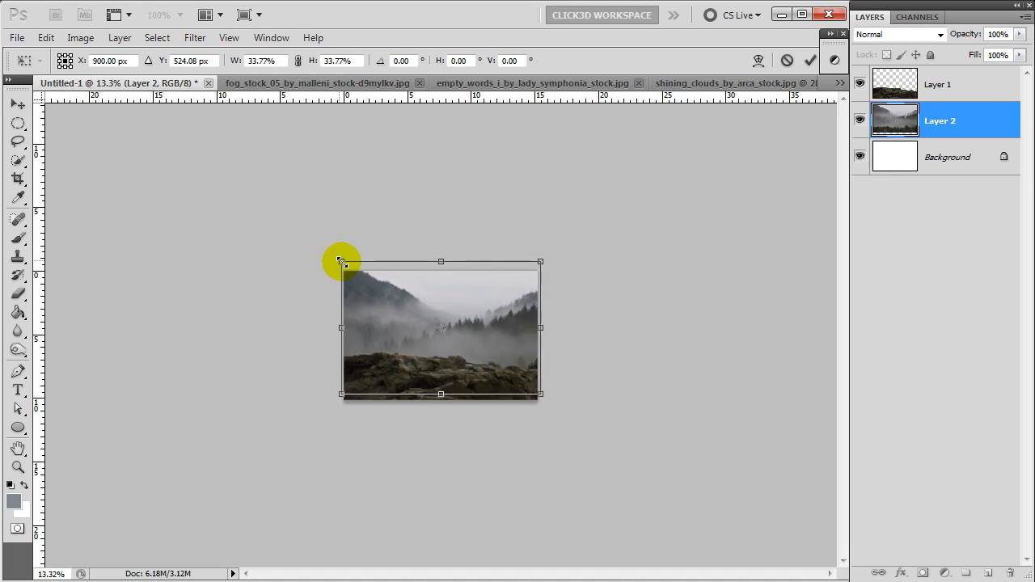
{"action": "double_click", "coordinate": [477, 327]}
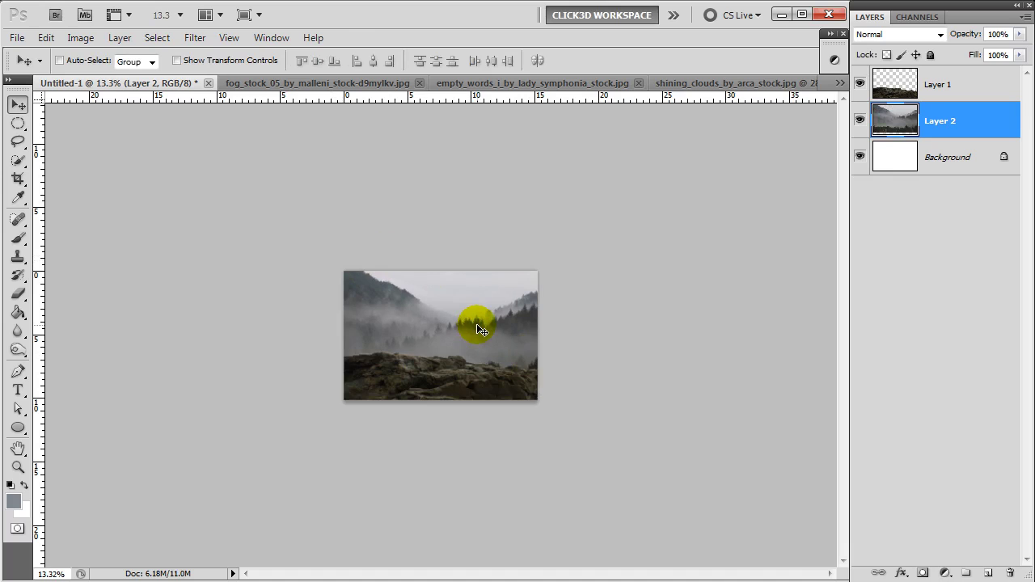
{"action": "key", "text": "ctrl+0"}
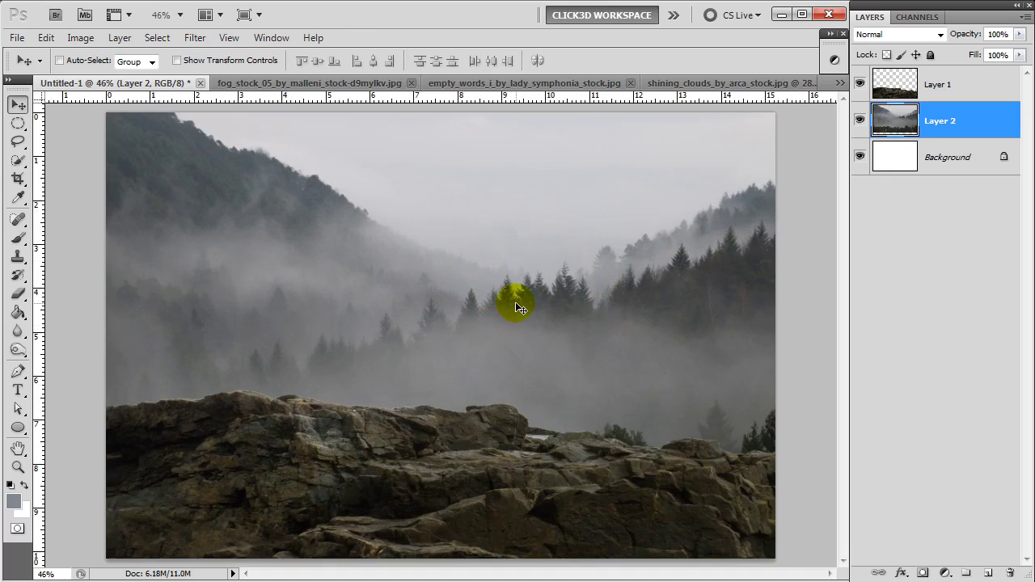
{"action": "left_click_drag", "start_coordinate": [518, 239], "coordinate": [517, 309]}
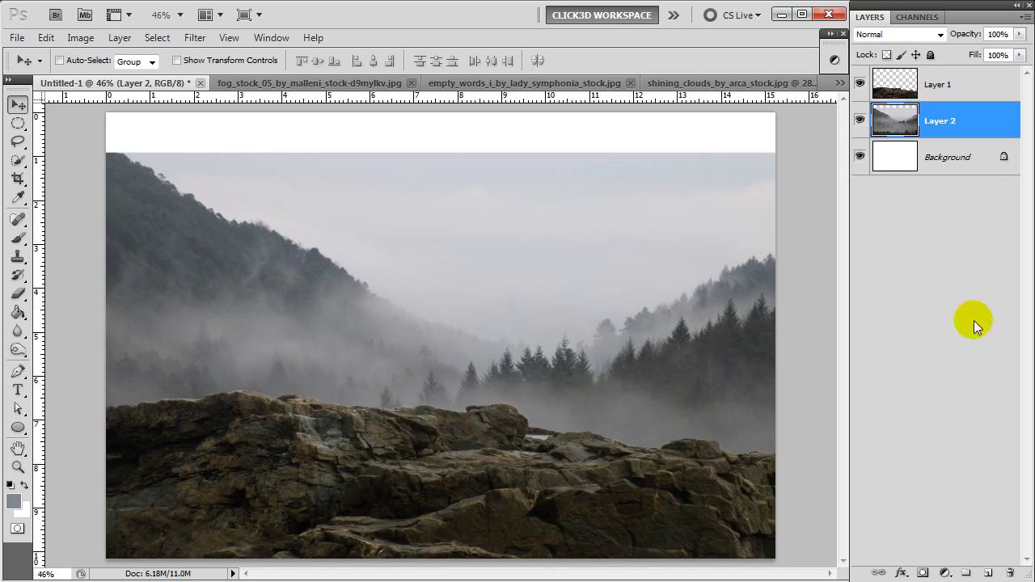
Mask the fog layer and brush its top away so the sky fades into white.
{"action": "left_click", "coordinate": [923, 572]}
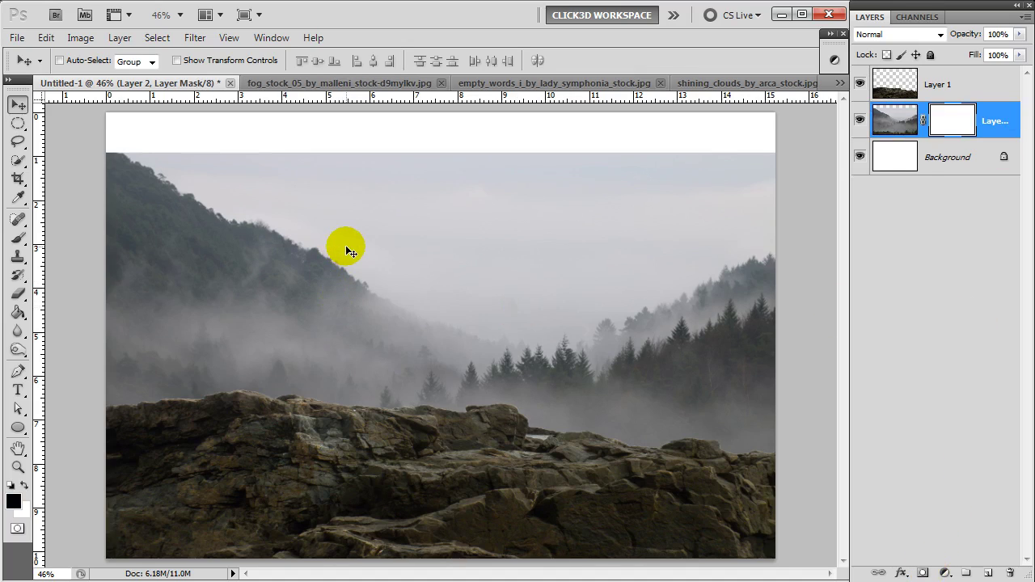
{"action": "key", "text": "b"}
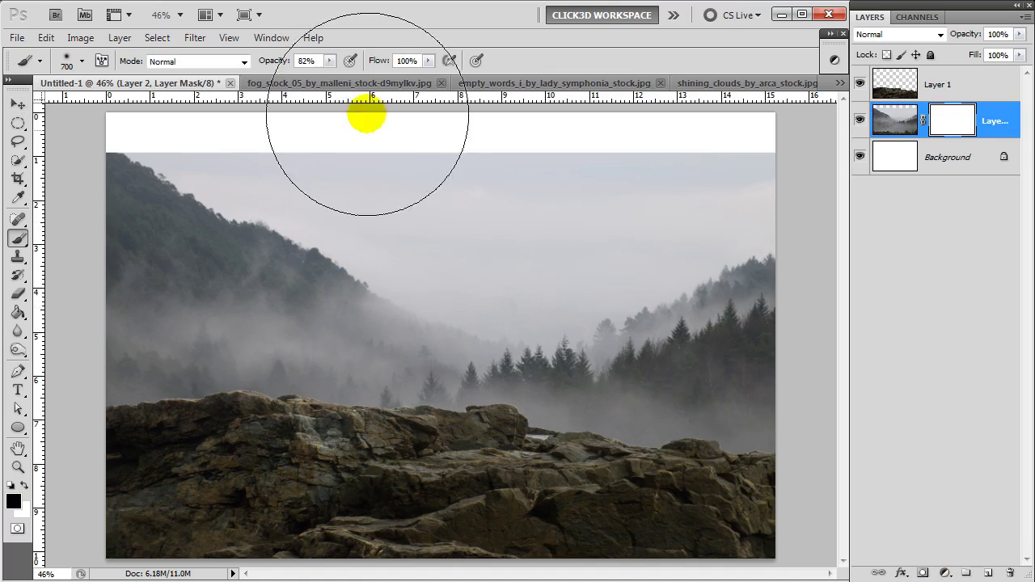
{"action": "left_click_drag", "start_coordinate": [329, 60], "coordinate": [380, 75]}
{"action": "mouse_move", "coordinate": [480, 157]}
{"action": "left_mouse_down"}
{"action": "mouse_move", "coordinate": [523, 177]}
{"action": "mouse_move", "coordinate": [316, 116]}
{"action": "mouse_move", "coordinate": [203, 116]}
{"action": "left_mouse_up"}
{"action": "key", "text": "bracketleft"}
{"action": "key", "text": "bracketleft"}
{"action": "key", "text": "bracketleft"}
{"action": "key", "text": "bracketleft"}
{"action": "mouse_move", "coordinate": [194, 156]}
{"action": "left_mouse_down"}
{"action": "mouse_move", "coordinate": [92, 127]}
{"action": "mouse_move", "coordinate": [506, 185]}
{"action": "mouse_move", "coordinate": [668, 171]}
{"action": "left_mouse_up"}
{"action": "key", "text": "bracketright"}
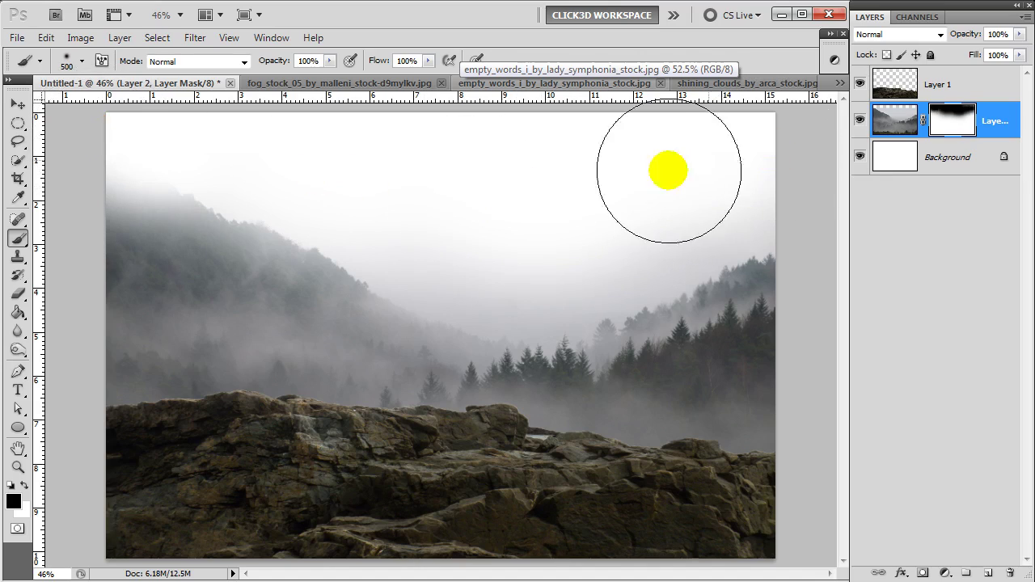
{"action": "key", "text": "bracketright"}
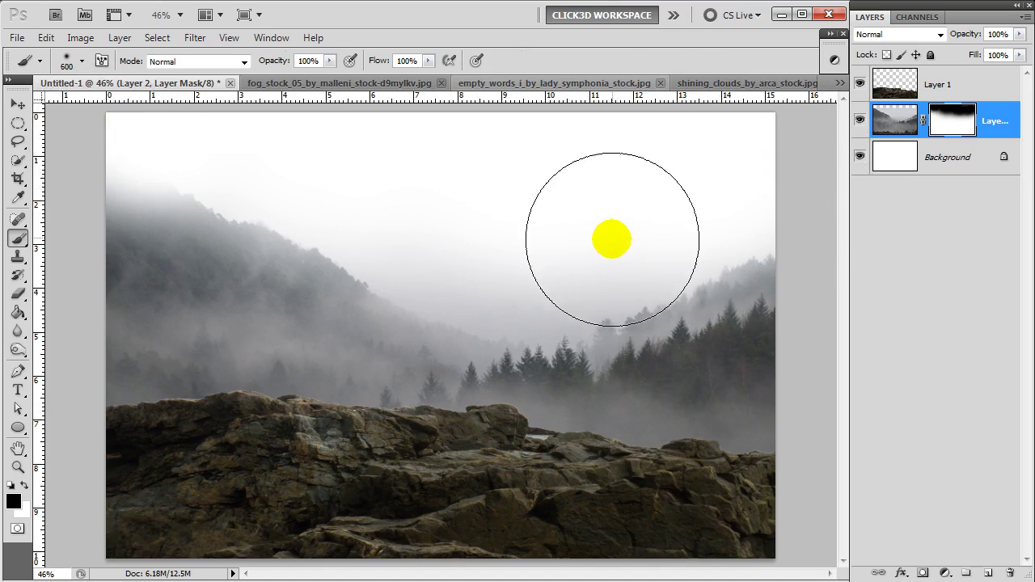
Rename the rocks layer 'ground' and the fog layer 'trees', then close the fog photo.
{"action": "key", "text": "v"}
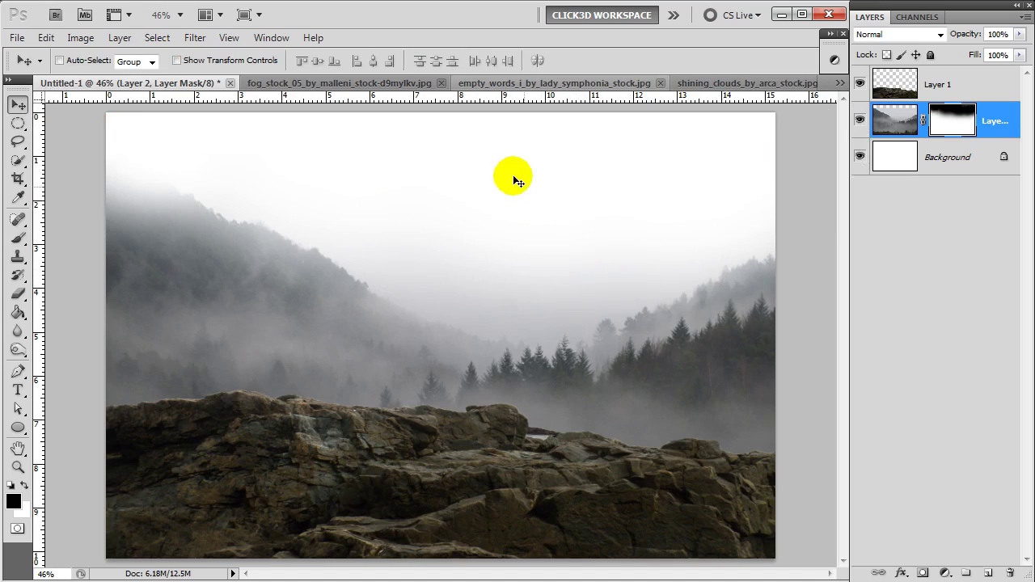
{"action": "double_click", "coordinate": [935, 86]}
{"action": "type", "text": "ground"}
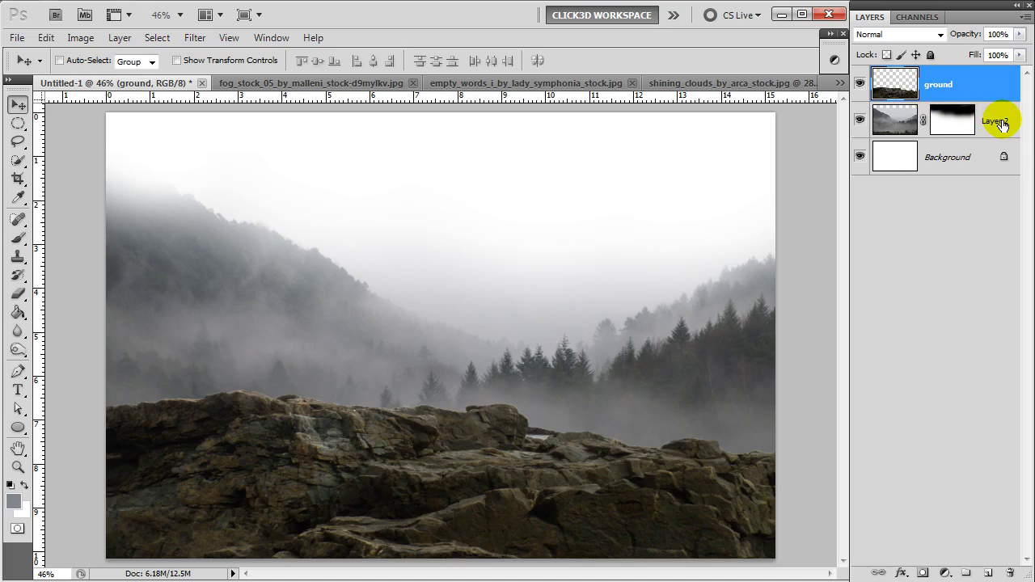
{"action": "double_click", "coordinate": [996, 121]}
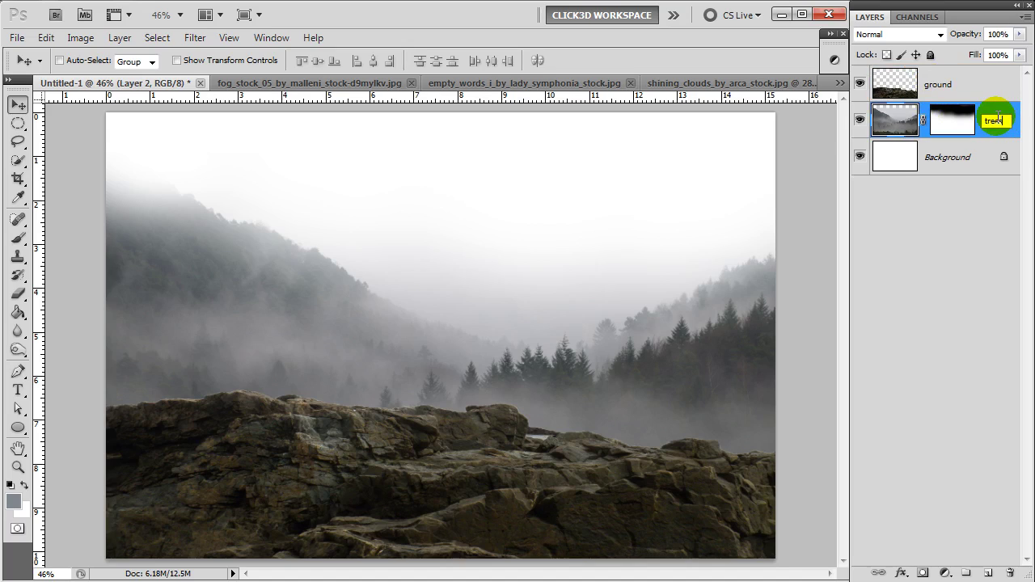
{"action": "key", "text": "Return"}
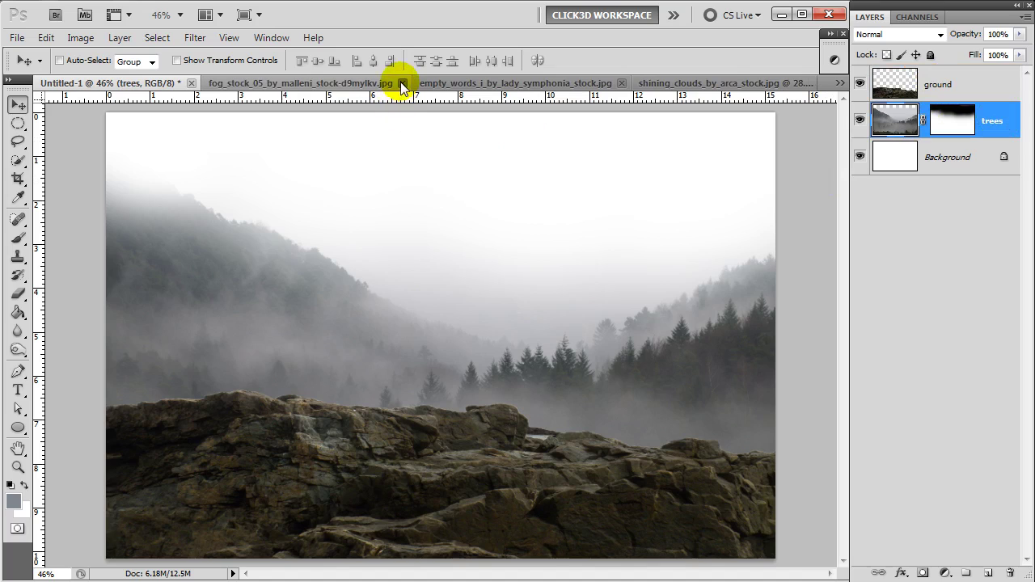
{"action": "left_click", "coordinate": [403, 84]}
Bring the cloudy sky photo in beneath trees, stretch it to fill the canvas, and close its source.
{"action": "left_click", "coordinate": [394, 84]}
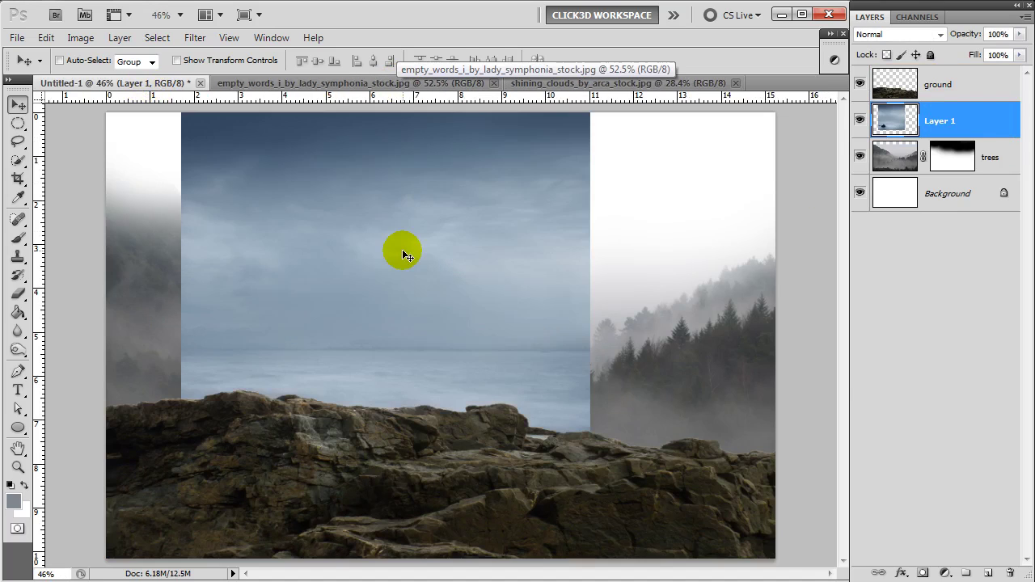
{"action": "left_click_drag", "start_coordinate": [146, 89], "coordinate": [400, 248]}
{"action": "left_click_drag", "start_coordinate": [971, 127], "coordinate": [979, 162]}
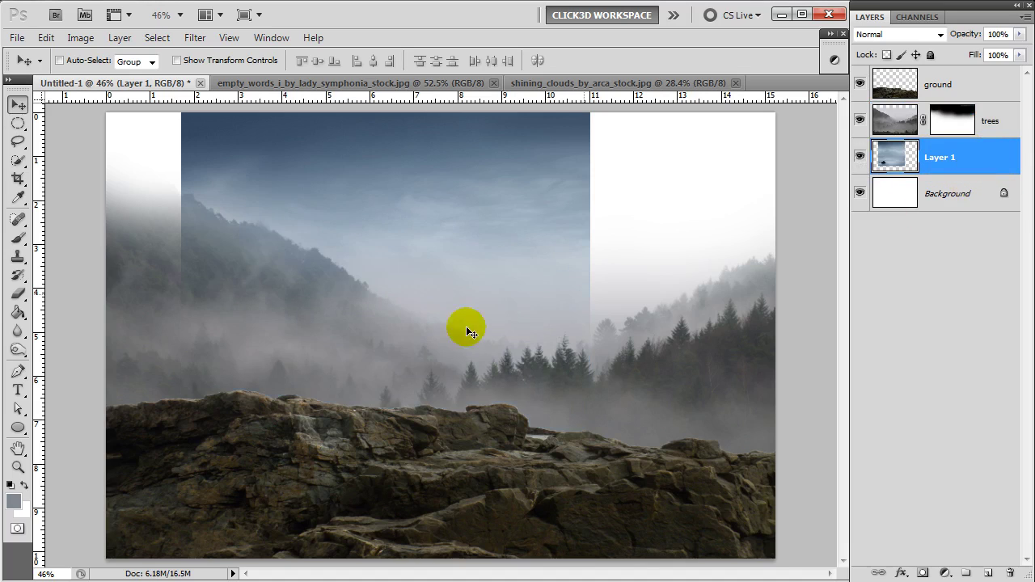
{"action": "left_click_drag", "start_coordinate": [476, 243], "coordinate": [387, 236]}
{"action": "key", "text": "ctrl+t"}
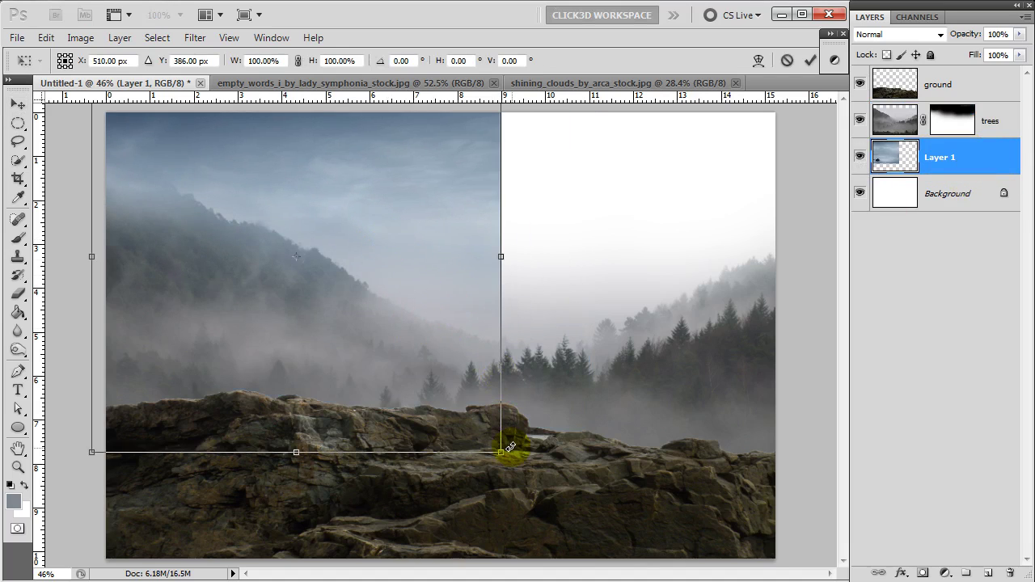
{"action": "left_click_drag", "start_coordinate": [501, 452], "coordinate": [783, 537]}
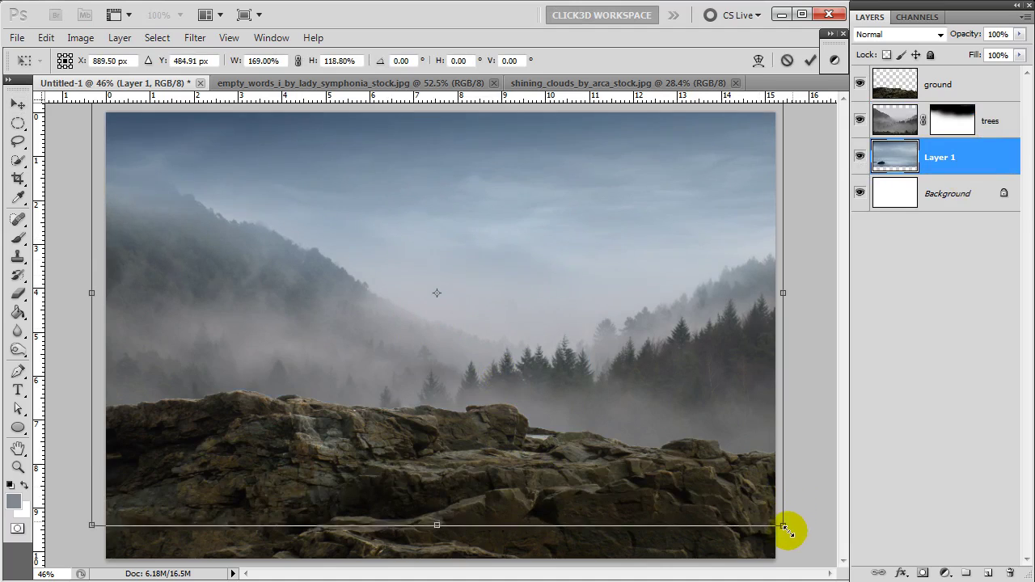
{"action": "mouse_move", "coordinate": [651, 412]}
{"action": "left_mouse_down"}
{"action": "mouse_move", "coordinate": [659, 420]}
{"action": "mouse_move", "coordinate": [648, 421]}
{"action": "left_mouse_up"}
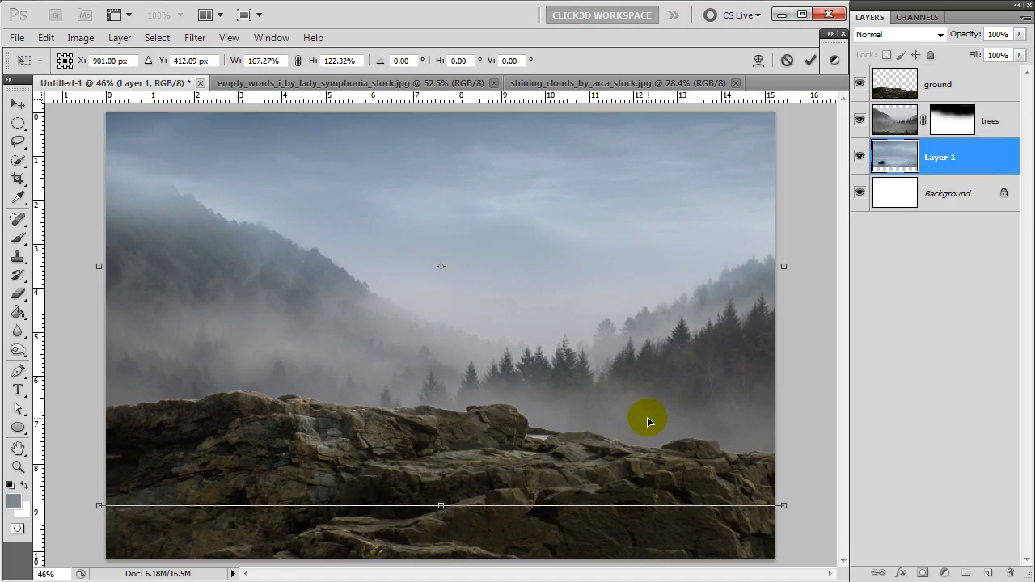
{"action": "key", "text": "Return"}
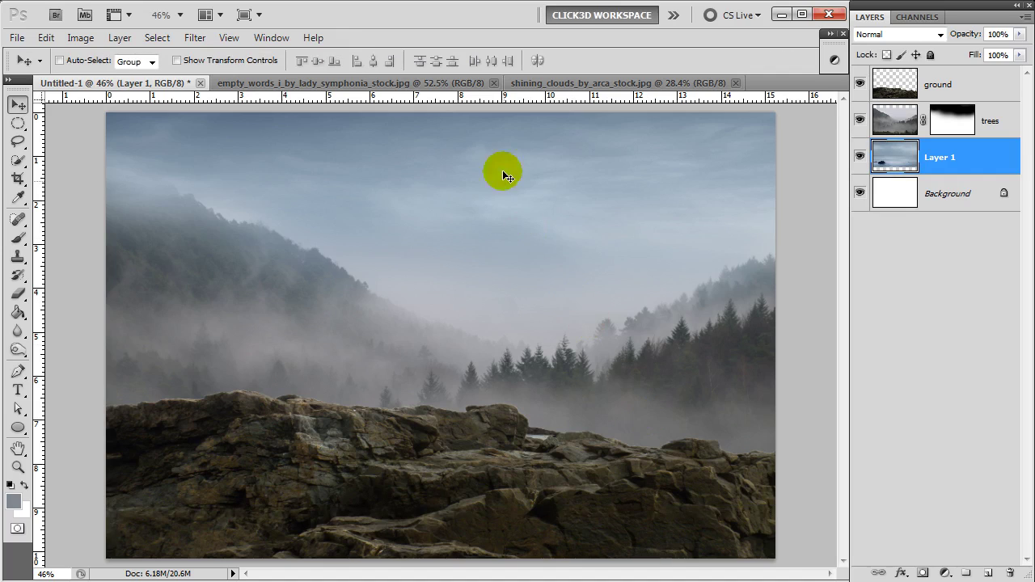
{"action": "left_click", "coordinate": [493, 82]}
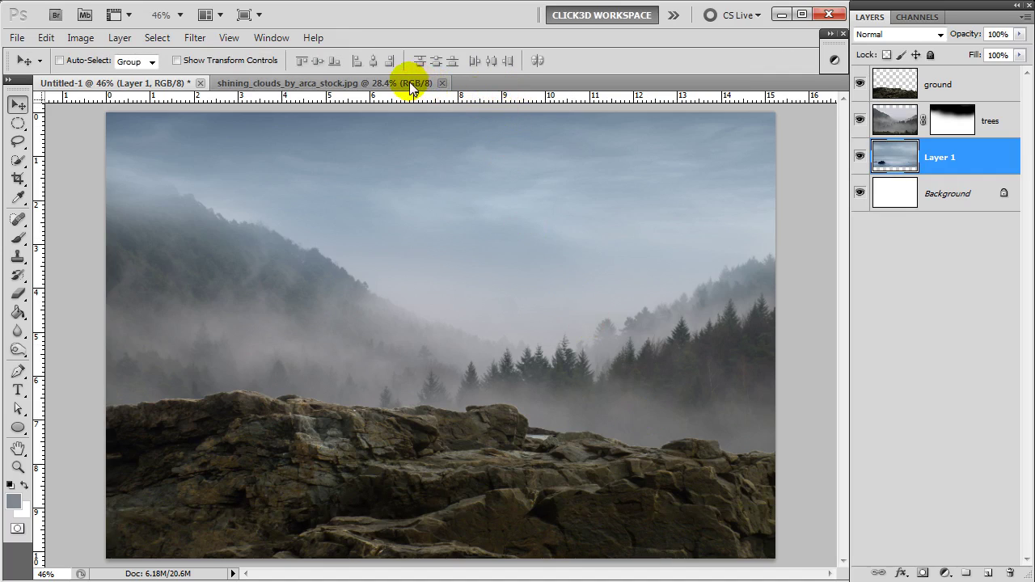
Drag the clouds photo into Untitled-1 as Layer 2, shifted right and down.
{"action": "left_click", "coordinate": [410, 82]}
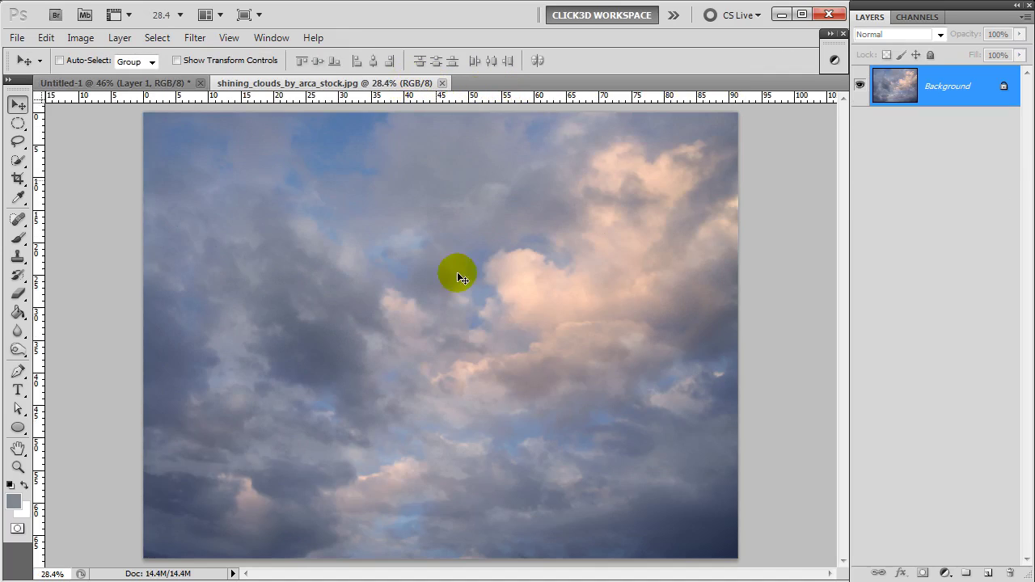
{"action": "left_click", "coordinate": [145, 84]}
{"action": "left_click_drag", "start_coordinate": [533, 304], "coordinate": [532, 302]}
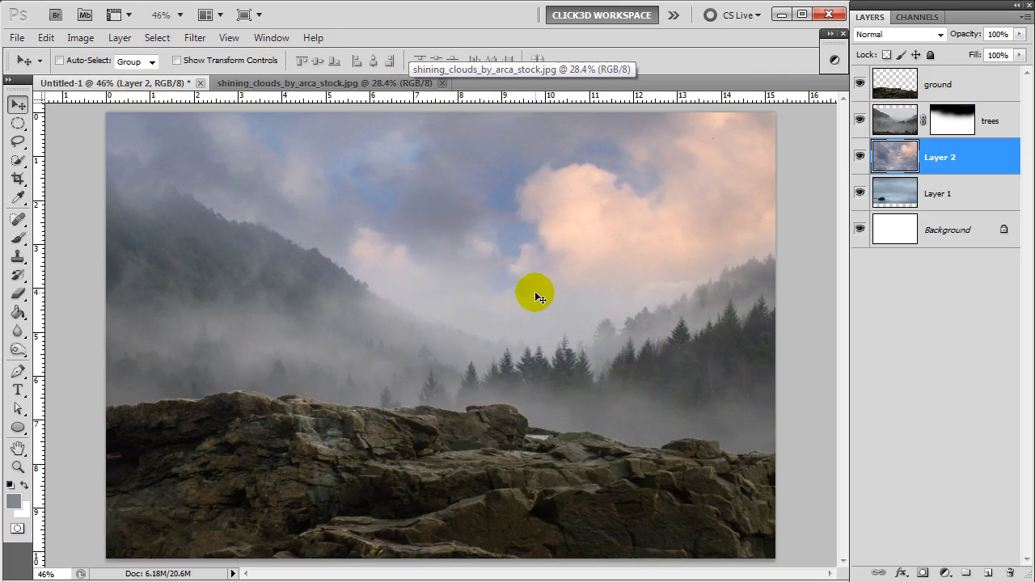
{"action": "left_click_drag", "start_coordinate": [533, 261], "coordinate": [639, 279]}
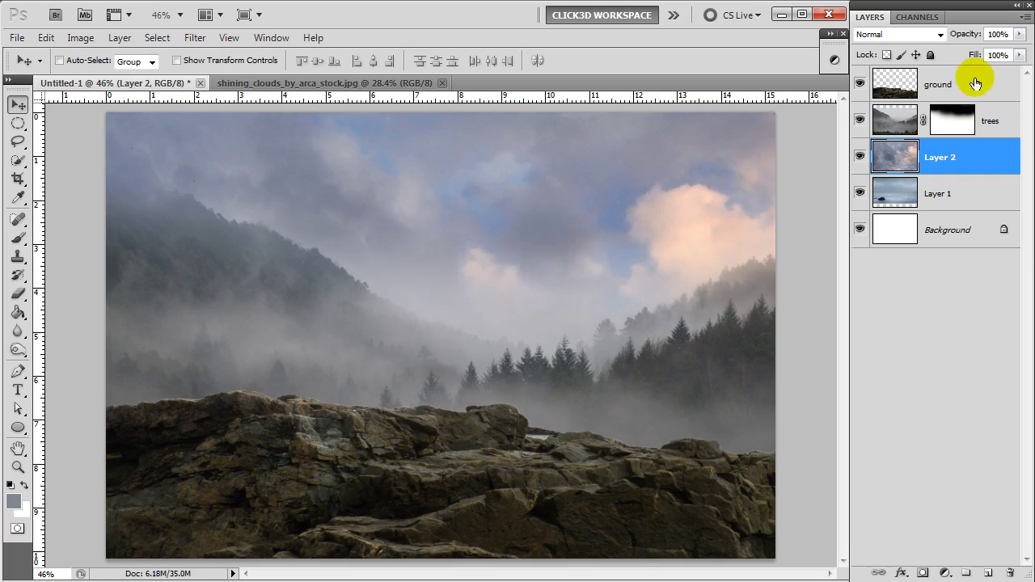
Add a Hue/Saturation adjustment layer with Saturation -56 above the clouds.
{"action": "left_click", "coordinate": [946, 574]}
{"action": "left_click", "coordinate": [946, 391]}
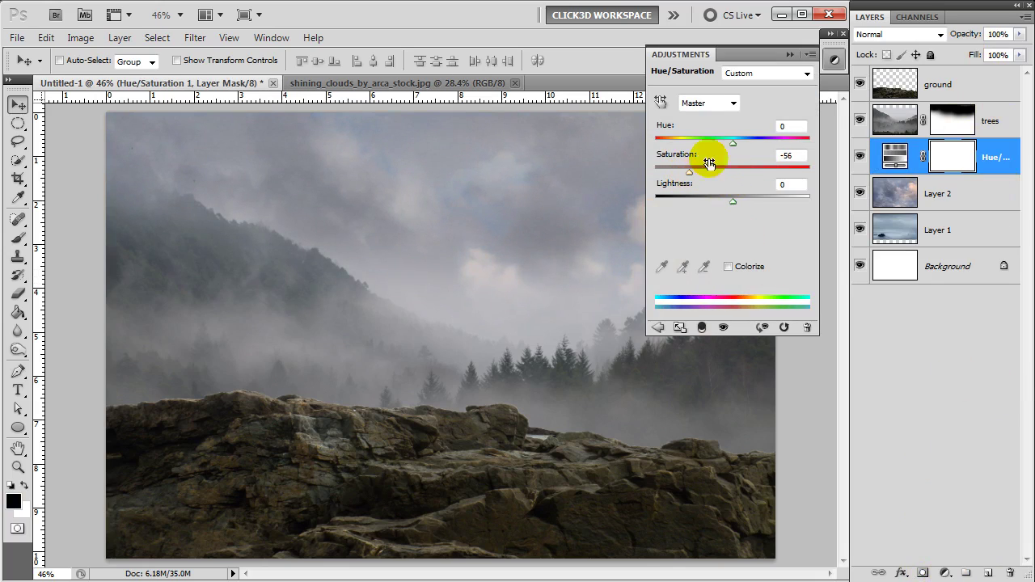
{"action": "left_click", "coordinate": [791, 54]}
Set the clouds Layer 2 opacity to 46%.
{"action": "left_click", "coordinate": [942, 194]}
{"action": "left_click", "coordinate": [1020, 34]}
{"action": "left_click_drag", "start_coordinate": [1019, 53], "coordinate": [974, 55]}
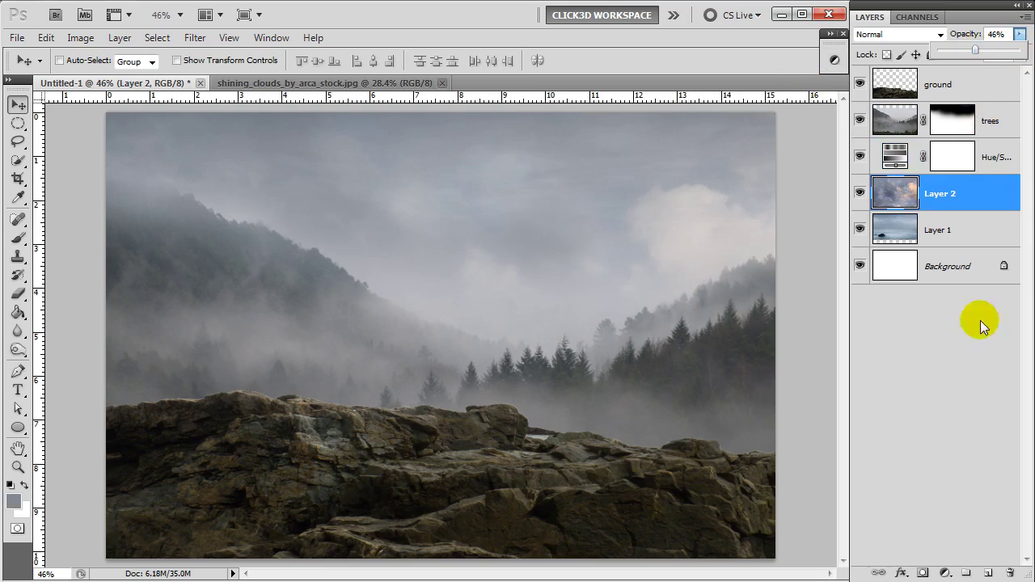
{"action": "left_click", "coordinate": [954, 406]}
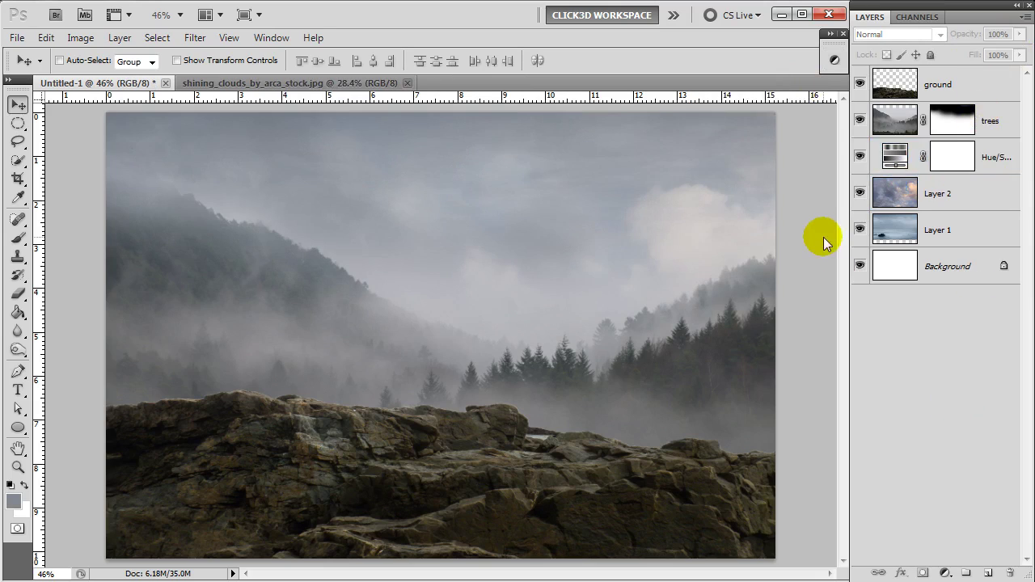
{"action": "left_click", "coordinate": [965, 83]}
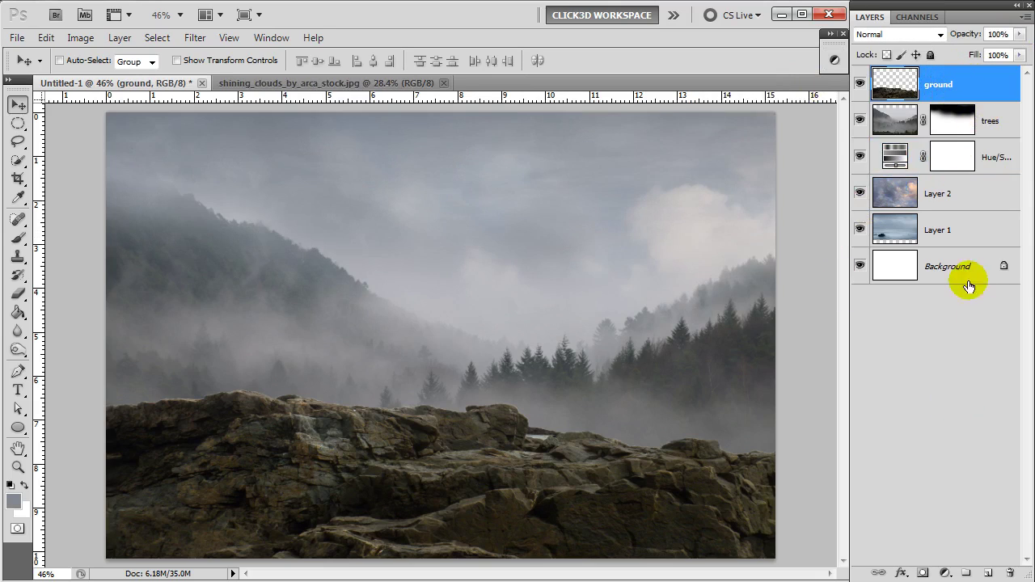
Add a Hue/Saturation layer at Hue -8, Saturation -38, clipped to the ground layer.
{"action": "left_click", "coordinate": [945, 573]}
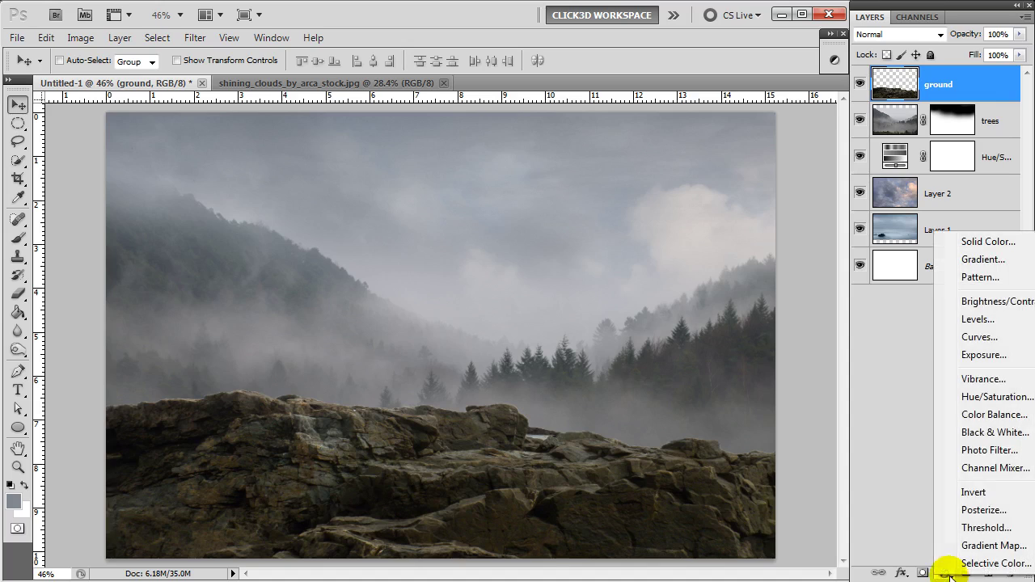
{"action": "left_click", "coordinate": [973, 398]}
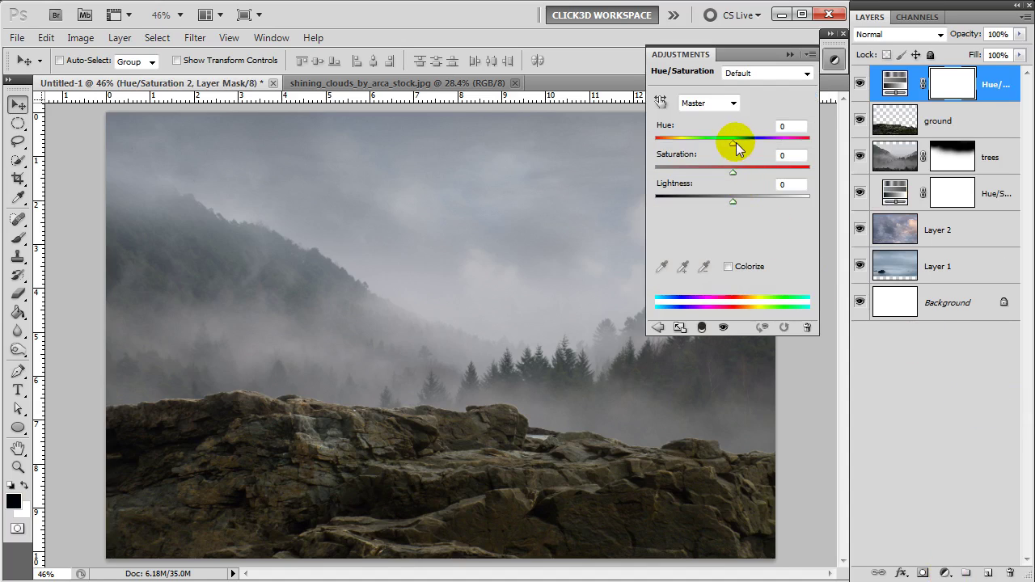
{"action": "mouse_move", "coordinate": [735, 146]}
{"action": "left_mouse_down"}
{"action": "mouse_move", "coordinate": [726, 148]}
{"action": "mouse_move", "coordinate": [722, 175]}
{"action": "left_mouse_up"}
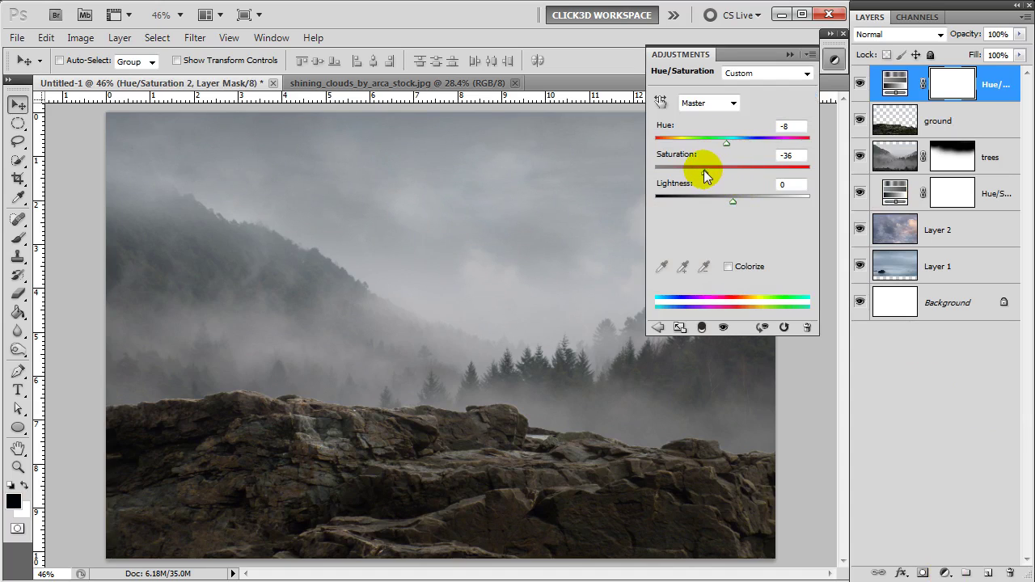
{"action": "left_click", "coordinate": [701, 328]}
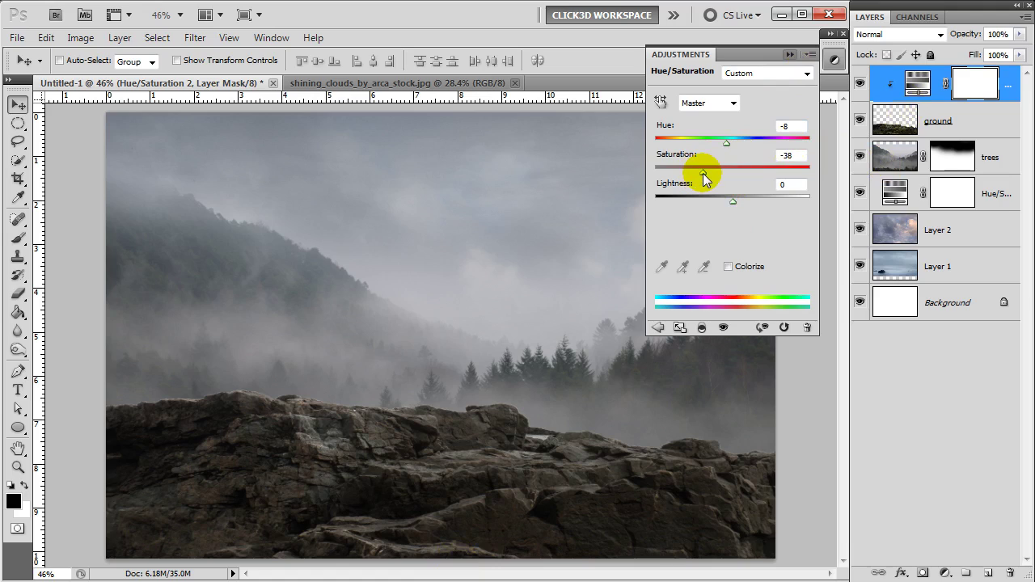
{"action": "left_click", "coordinate": [790, 55]}
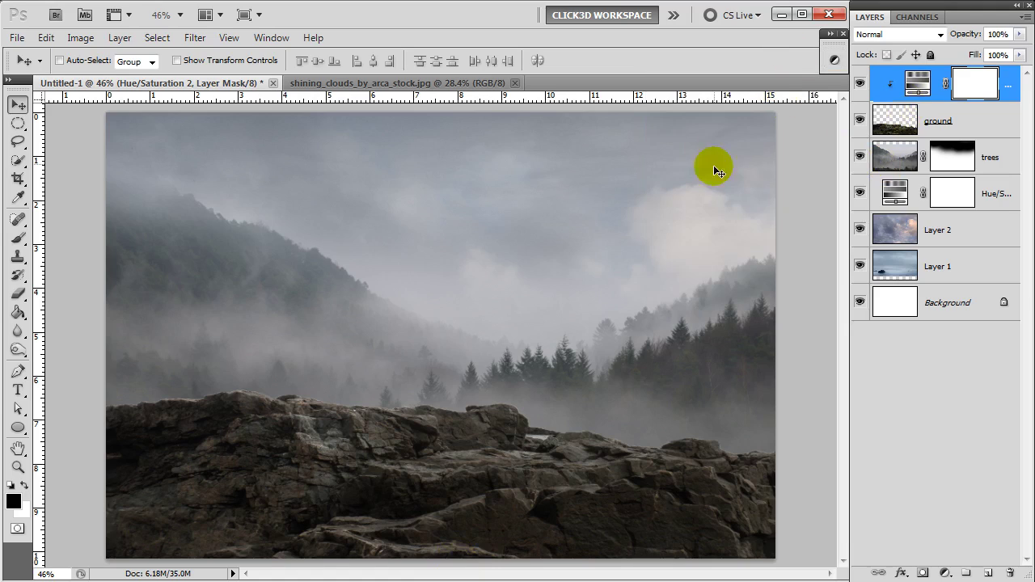
{"action": "left_click", "coordinate": [936, 130]}
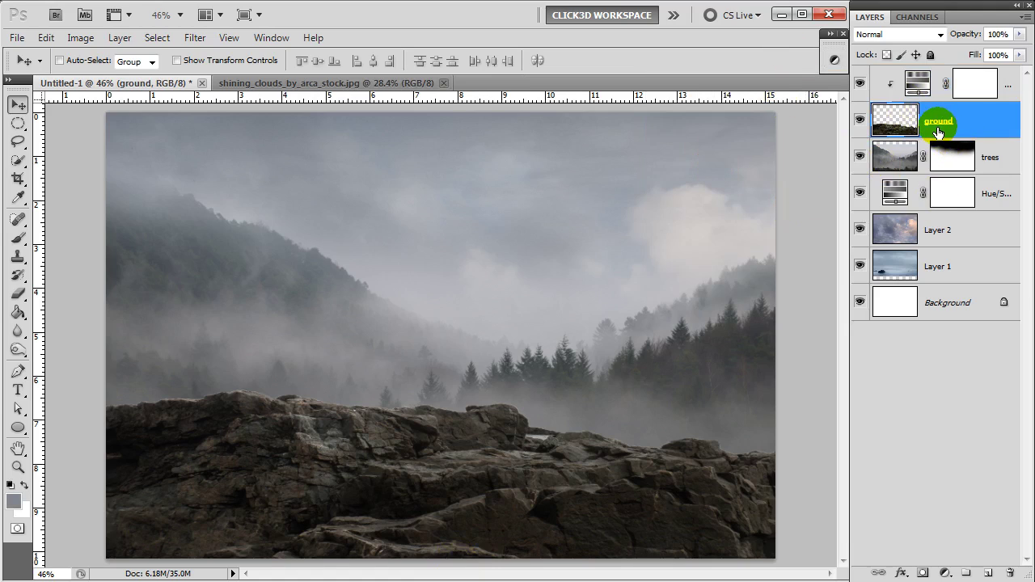
Duplicate the ground layer as 'snow' and desaturate it.
{"action": "key", "text": "ctrl+j"}
{"action": "type", "text": "snow"}
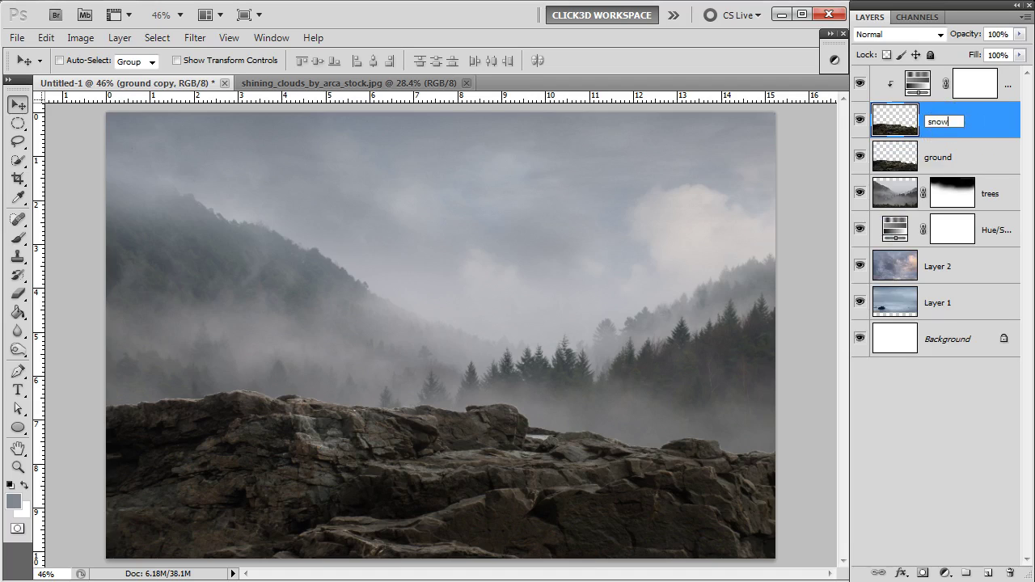
{"action": "left_click", "coordinate": [948, 125]}
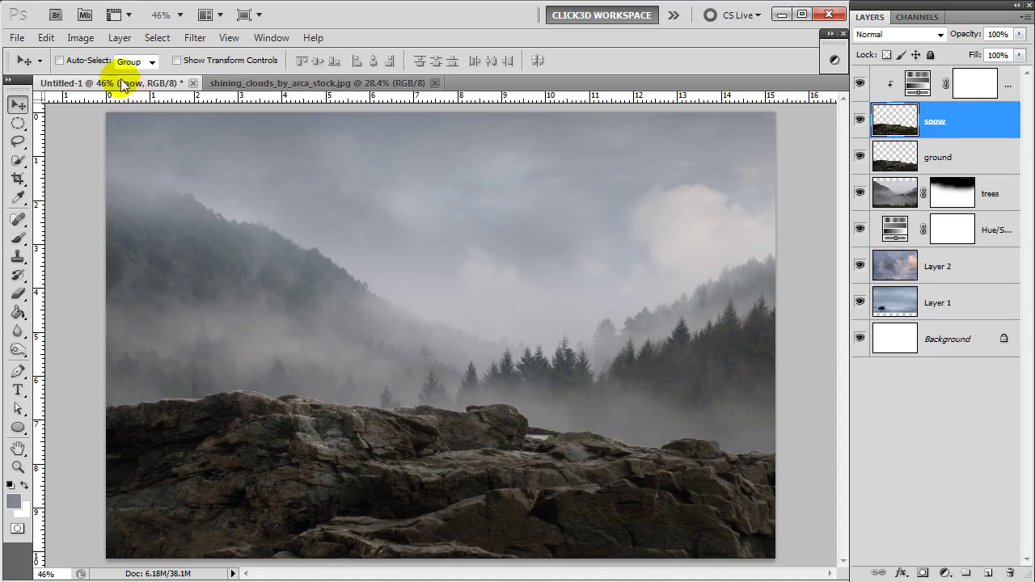
{"action": "left_click", "coordinate": [81, 38]}
{"action": "mouse_move", "coordinate": [106, 78]}
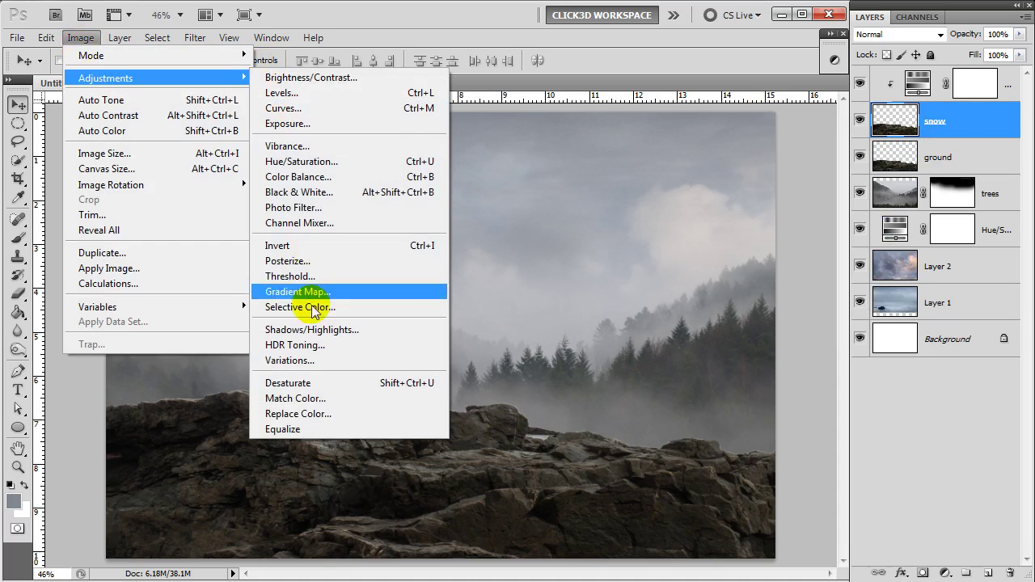
{"action": "left_click", "coordinate": [304, 388]}
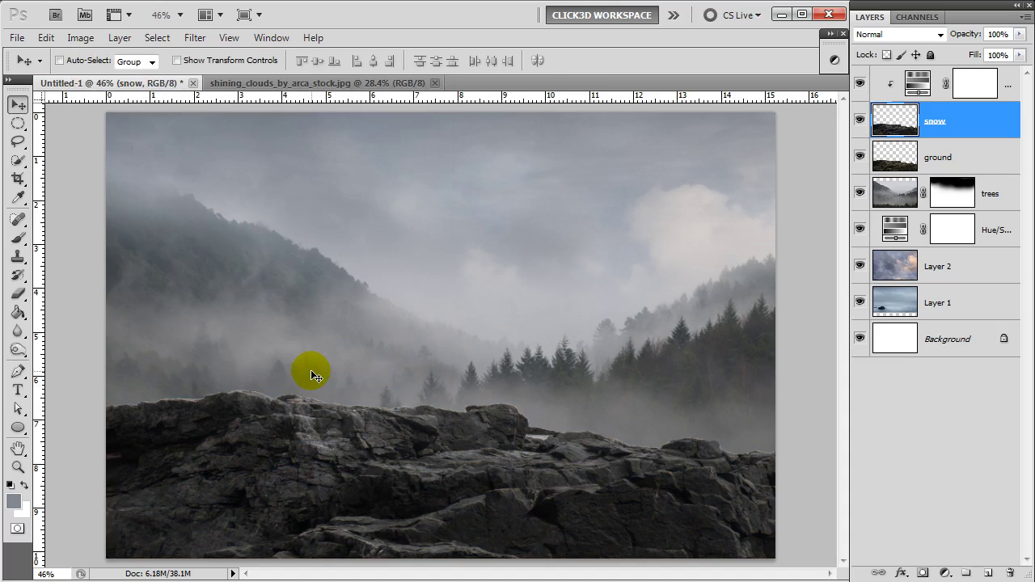
Apply Levels to the snow layer with input values 33, 1.00 and 126.
{"action": "key", "text": "ctrl+l"}
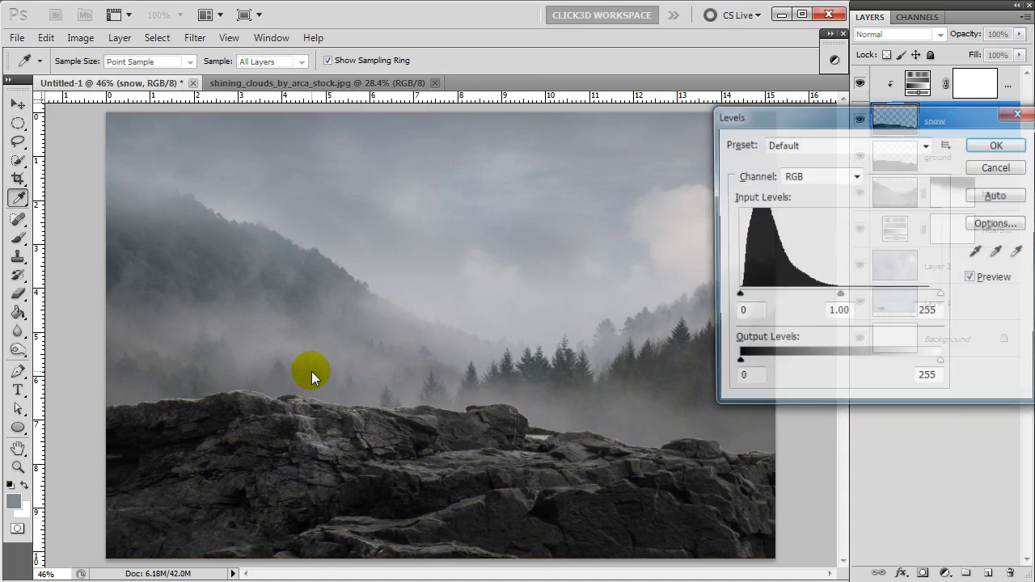
{"action": "left_click_drag", "start_coordinate": [937, 125], "coordinate": [778, 121]}
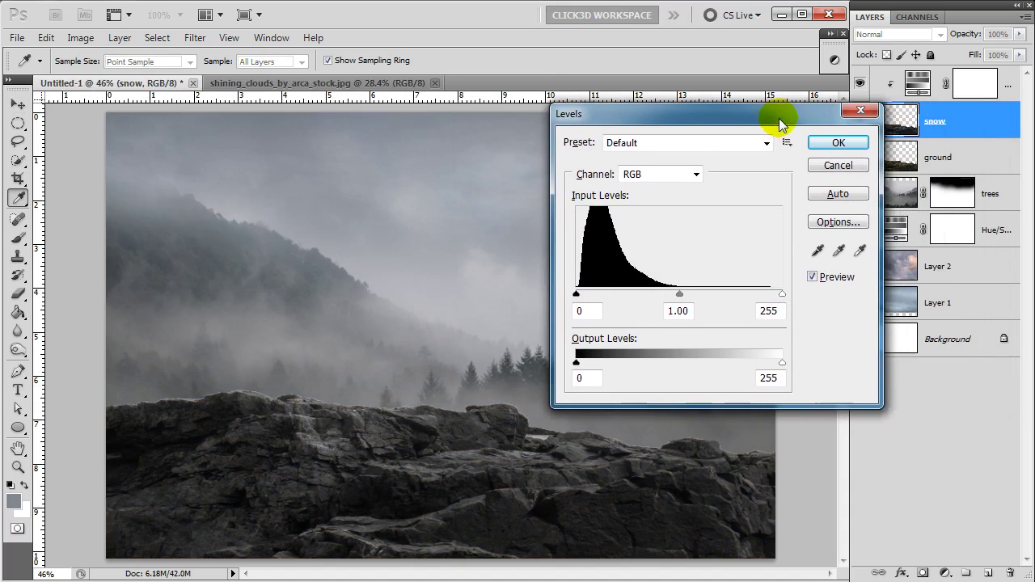
{"action": "left_click_drag", "start_coordinate": [576, 296], "coordinate": [594, 300]}
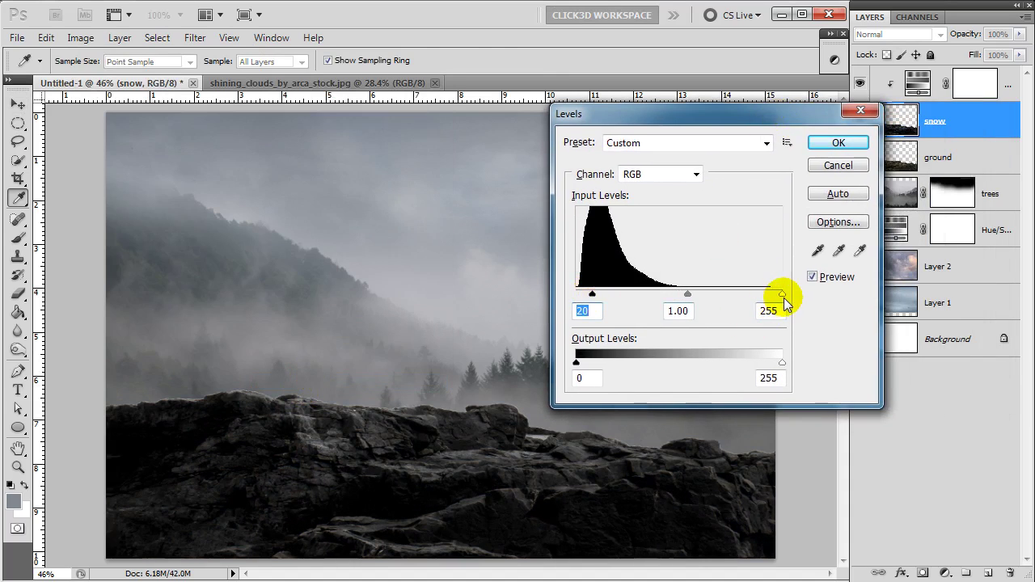
{"action": "left_click_drag", "start_coordinate": [779, 298], "coordinate": [687, 293]}
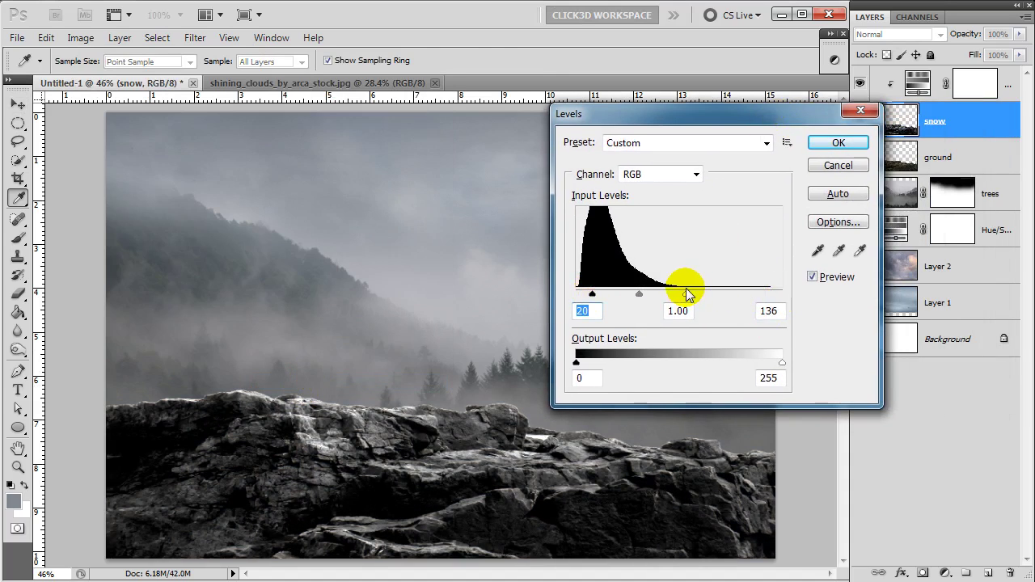
{"action": "left_click_drag", "start_coordinate": [601, 299], "coordinate": [605, 296]}
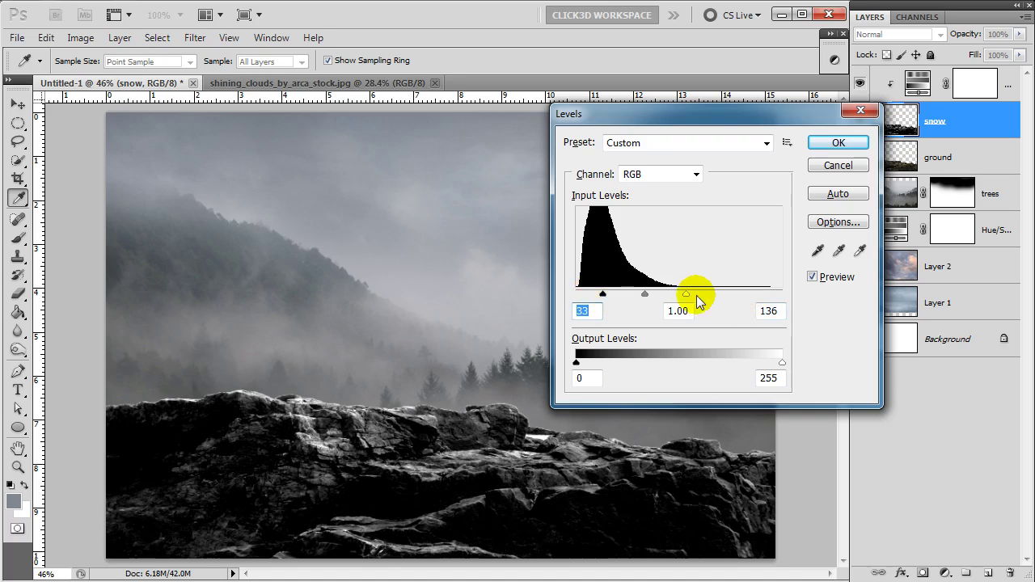
{"action": "left_click_drag", "start_coordinate": [685, 296], "coordinate": [677, 293]}
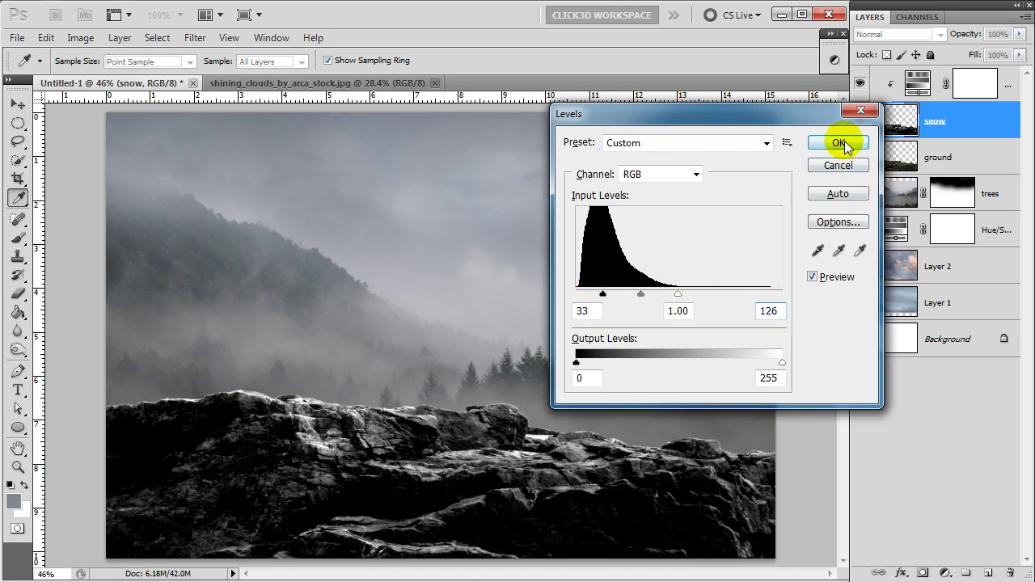
{"action": "left_click", "coordinate": [839, 142]}
{"action": "key", "text": "v"}
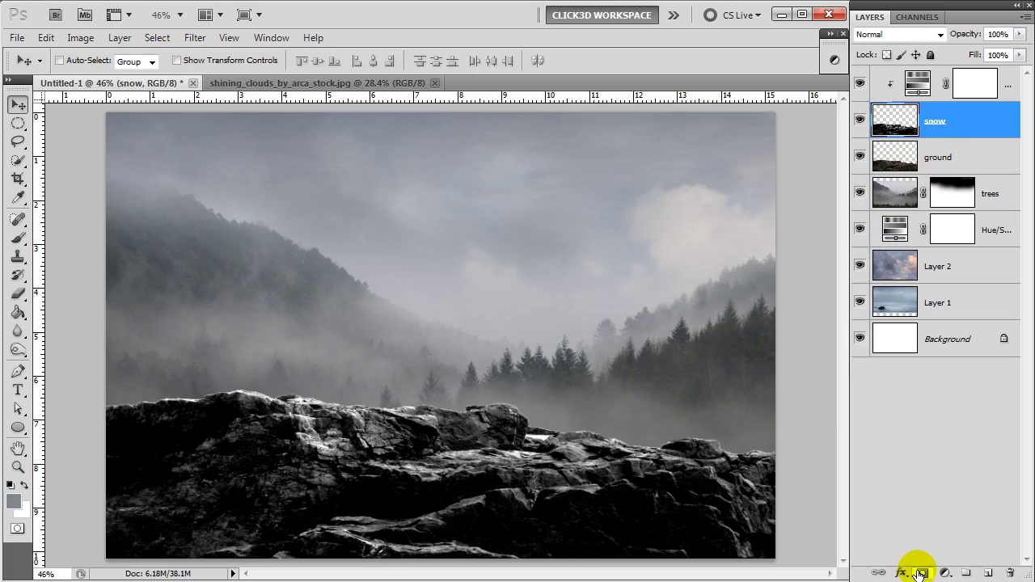
Give the snow layer an inverted mask and paint white snow back onto the central rocks.
{"action": "left_click", "coordinate": [920, 573]}
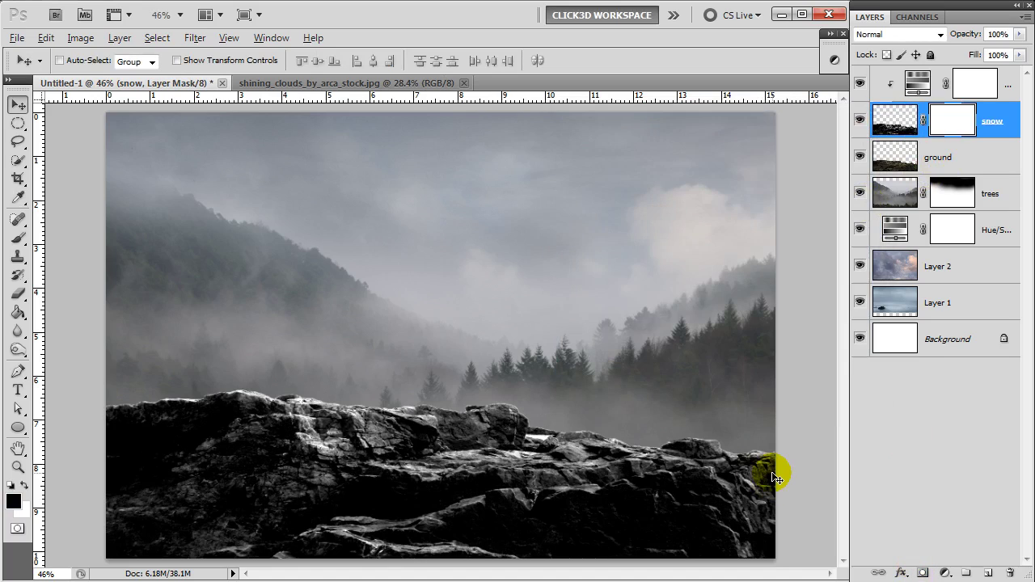
{"action": "key", "text": "ctrl+i"}
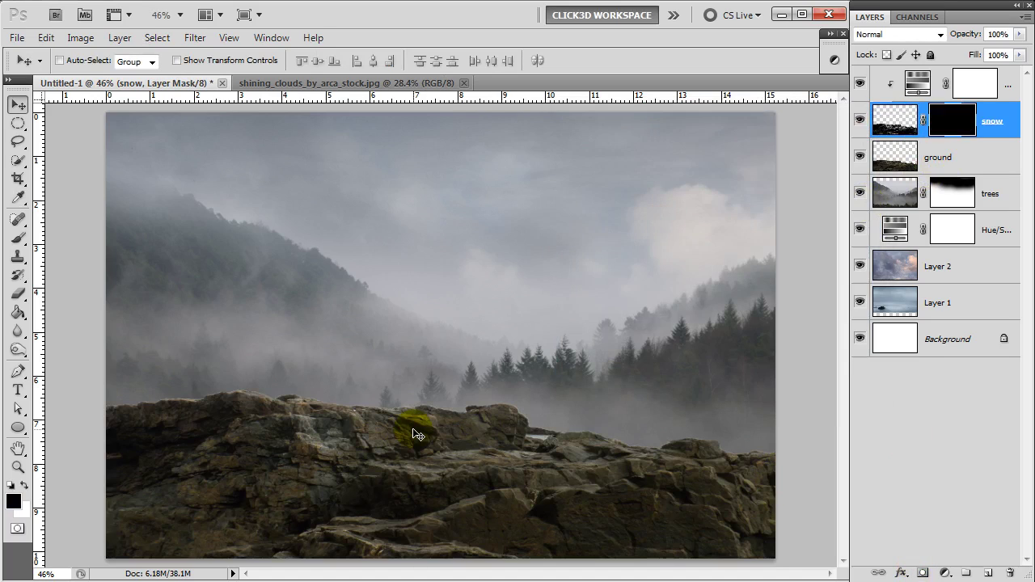
{"action": "key", "text": "b"}
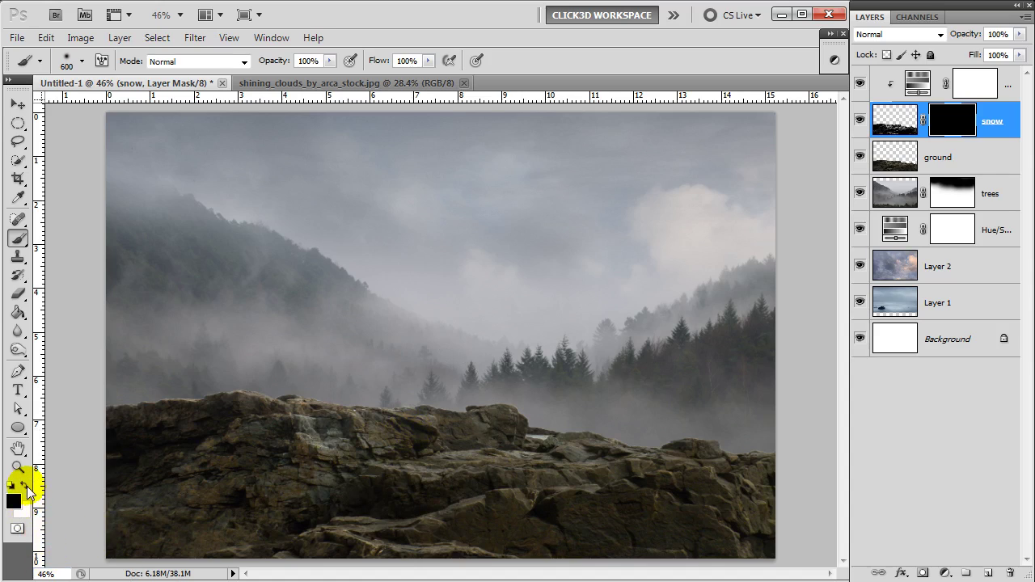
{"action": "left_click", "coordinate": [25, 485]}
{"action": "key", "text": "bracketleft"}
{"action": "key", "text": "bracketleft"}
{"action": "key", "text": "bracketleft"}
{"action": "left_click_drag", "start_coordinate": [515, 416], "coordinate": [408, 379]}
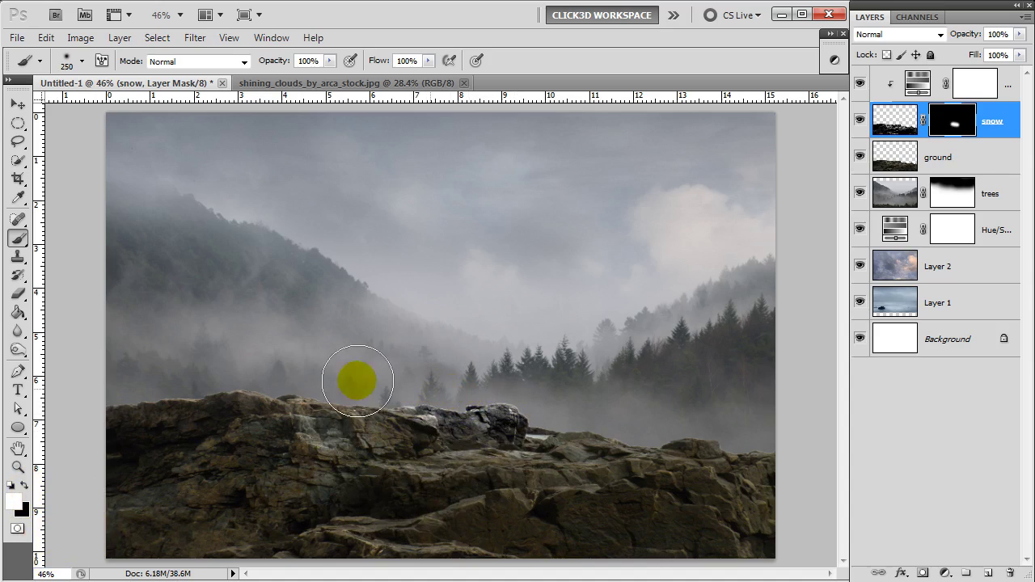
Lower the brush opacity and softly reveal snow along the rock ridge and lower-left rocks.
{"action": "left_click_drag", "start_coordinate": [330, 61], "coordinate": [276, 92]}
{"action": "left_click_drag", "start_coordinate": [297, 396], "coordinate": [189, 379]}
{"action": "left_click_drag", "start_coordinate": [267, 451], "coordinate": [694, 439]}
{"action": "key", "text": "bracketleft"}
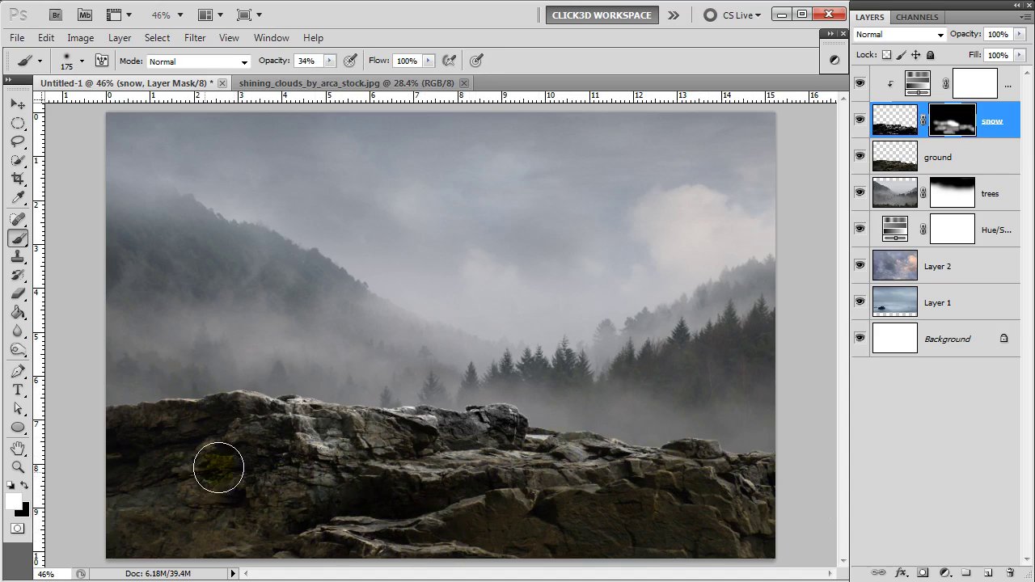
{"action": "left_click_drag", "start_coordinate": [216, 514], "coordinate": [195, 529]}
With a 150 px brush, paint snow along the ridge and the bottom rocks.
{"action": "key", "text": "bracketleft"}
{"action": "mouse_move", "coordinate": [713, 442]}
{"action": "left_mouse_down"}
{"action": "mouse_move", "coordinate": [457, 400]}
{"action": "mouse_move", "coordinate": [214, 382]}
{"action": "mouse_move", "coordinate": [339, 376]}
{"action": "mouse_move", "coordinate": [672, 409]}
{"action": "mouse_move", "coordinate": [690, 461]}
{"action": "mouse_move", "coordinate": [456, 491]}
{"action": "left_mouse_up"}
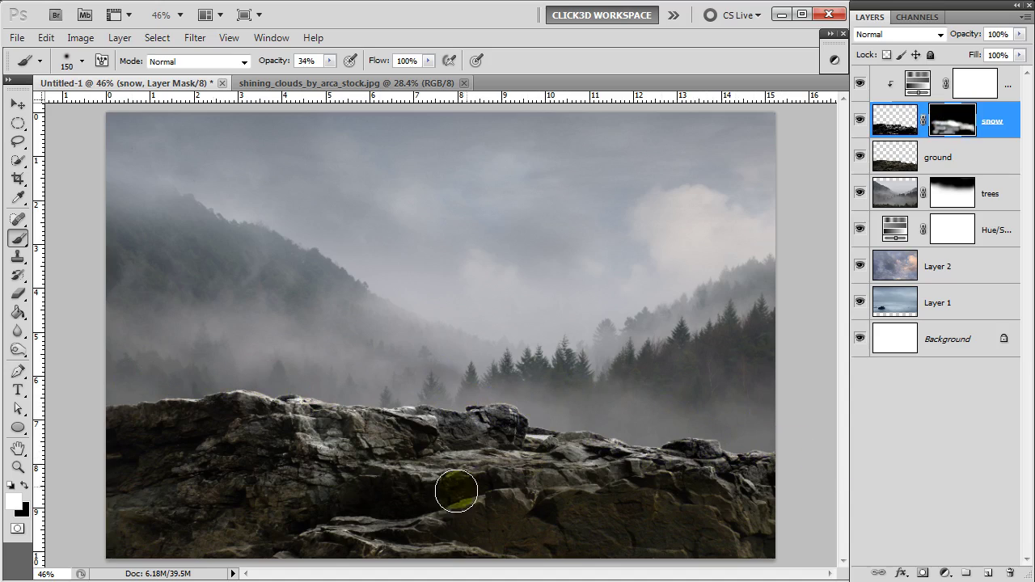
{"action": "left_click_drag", "start_coordinate": [402, 545], "coordinate": [454, 562]}
{"action": "left_click_drag", "start_coordinate": [293, 536], "coordinate": [491, 570]}
{"action": "key", "text": "v"}
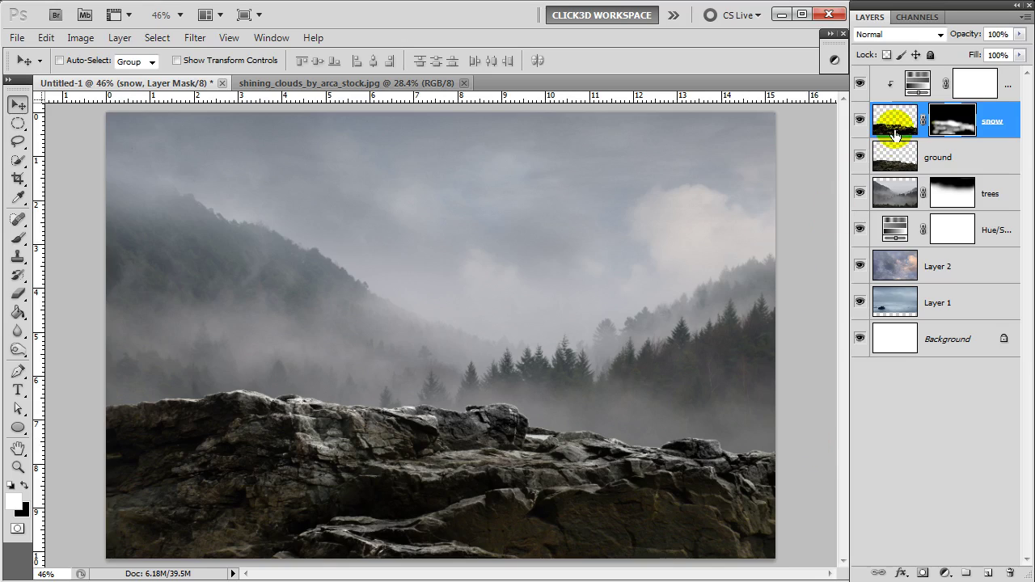
{"action": "left_click", "coordinate": [1011, 88]}
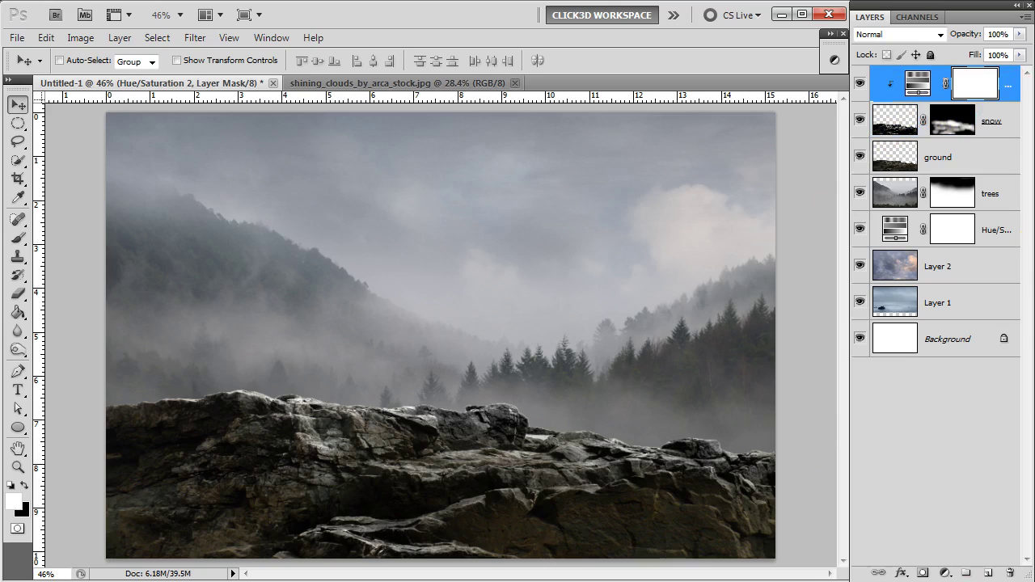
Create Layer 3 and brush light fog across the rocks, keeping Normal blending.
{"action": "left_click", "coordinate": [990, 573]}
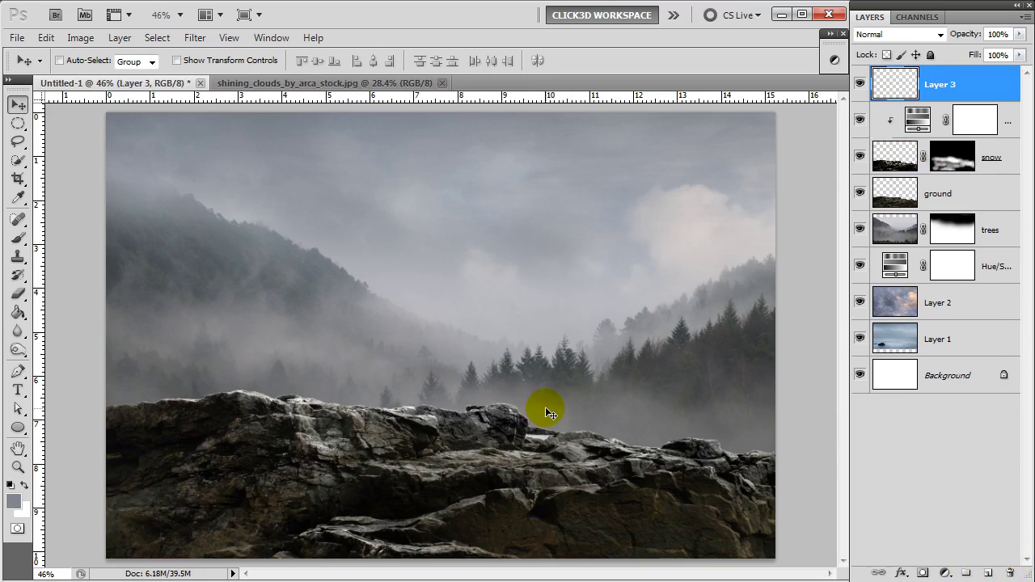
{"action": "key", "text": "b"}
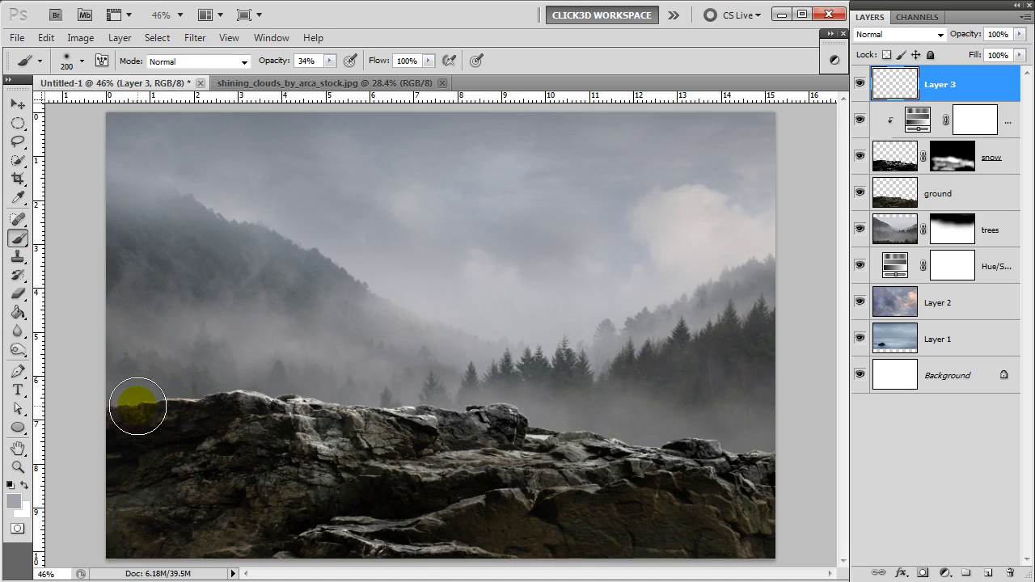
{"action": "mouse_move", "coordinate": [135, 410]}
{"action": "left_mouse_down"}
{"action": "mouse_move", "coordinate": [435, 420]}
{"action": "mouse_move", "coordinate": [166, 427]}
{"action": "left_mouse_up"}
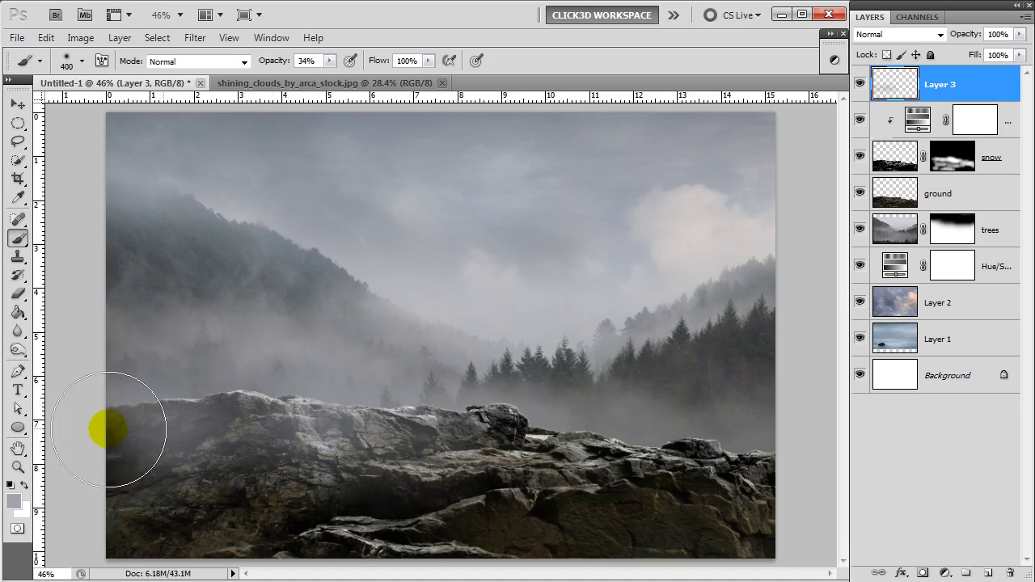
{"action": "left_click", "coordinate": [938, 34]}
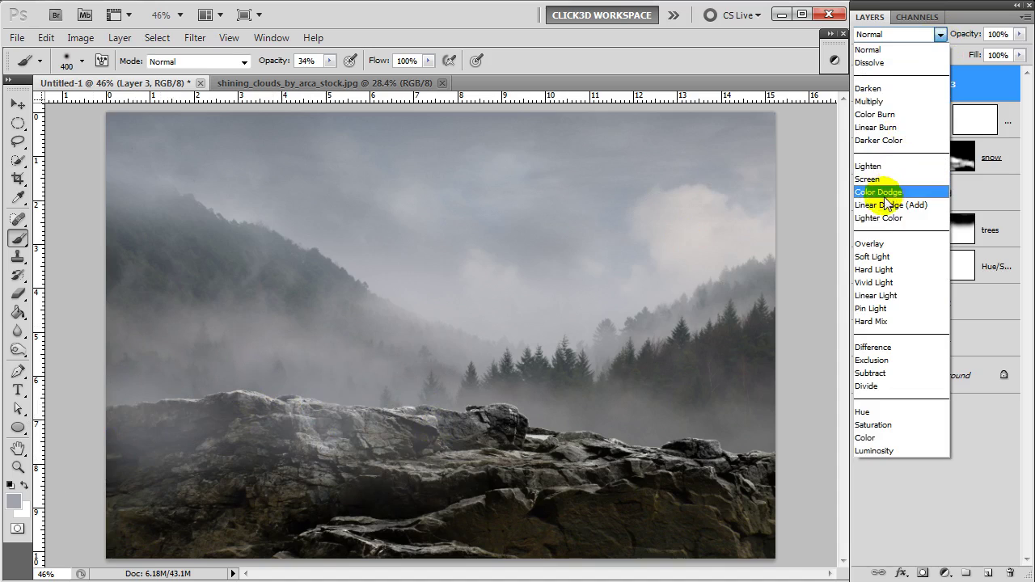
{"action": "left_click", "coordinate": [874, 319]}
{"action": "left_click", "coordinate": [919, 34]}
{"action": "left_click", "coordinate": [898, 45]}
Set the fog layer to 52% opacity, move it under snow, and clip it to ground.
{"action": "left_click", "coordinate": [1020, 34]}
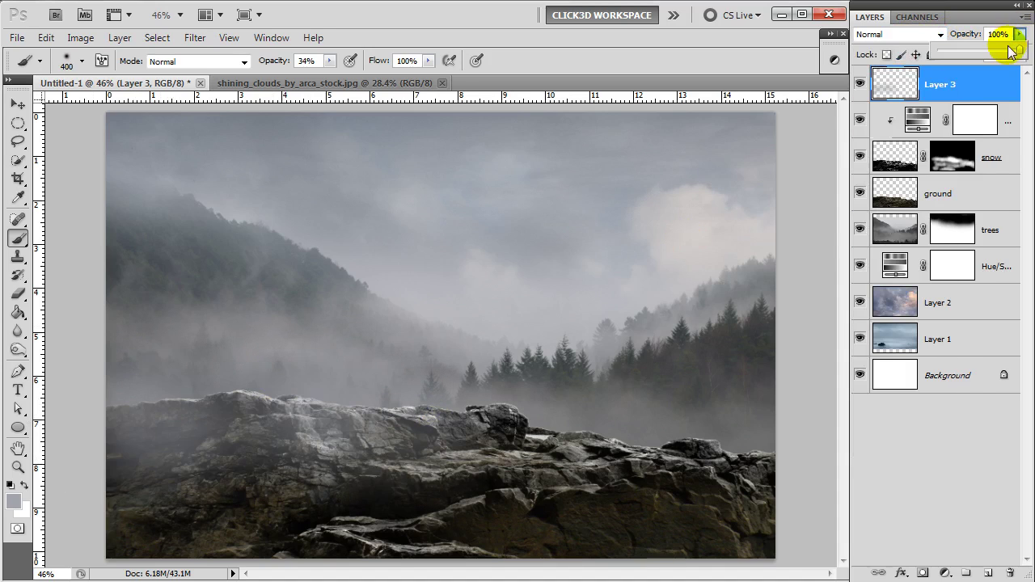
{"action": "left_click_drag", "start_coordinate": [993, 54], "coordinate": [980, 52]}
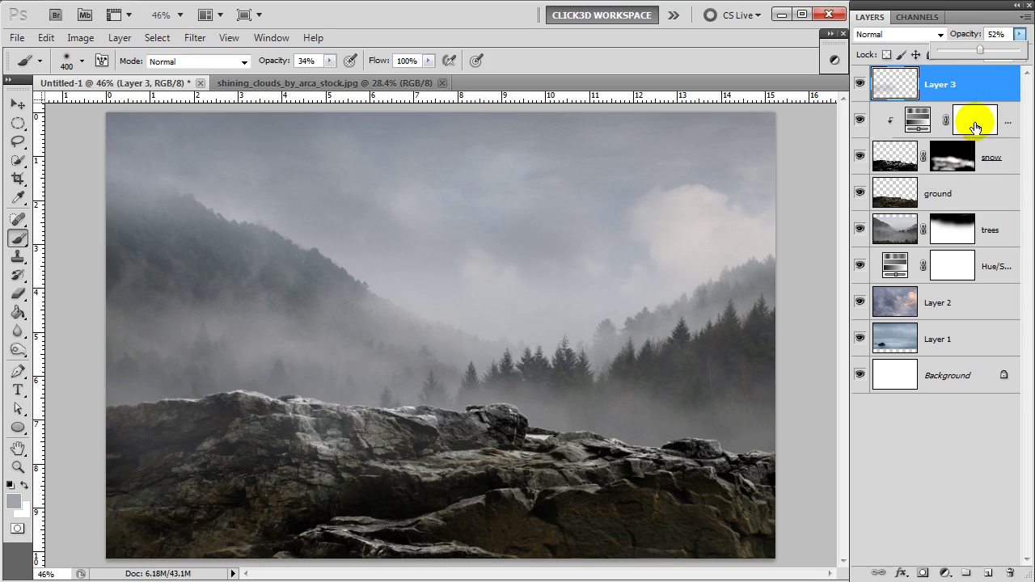
{"action": "left_click", "coordinate": [1021, 100], "text": "alt"}
{"action": "left_click_drag", "start_coordinate": [995, 94], "coordinate": [996, 178]}
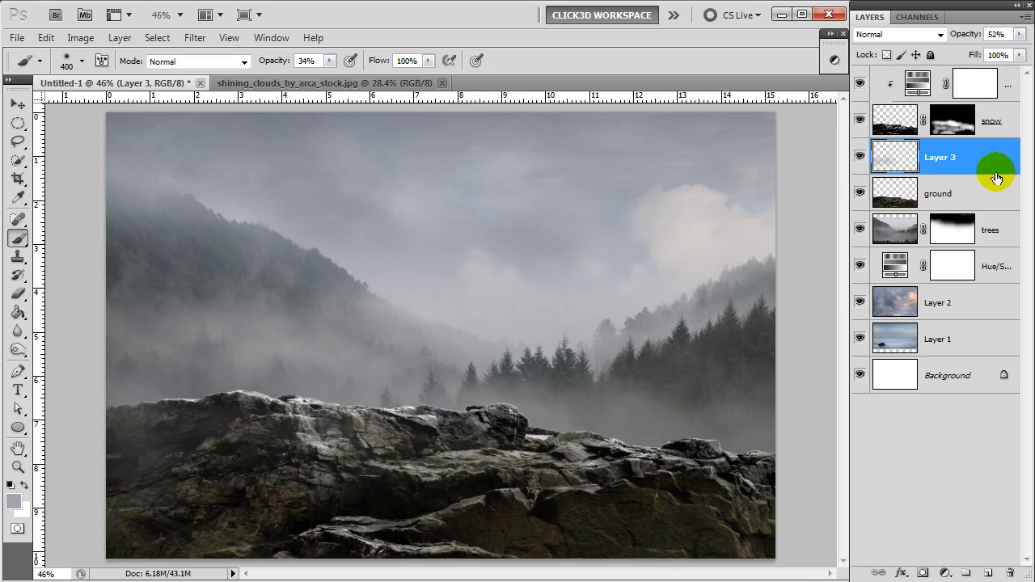
{"action": "left_click", "coordinate": [966, 177], "text": "alt"}
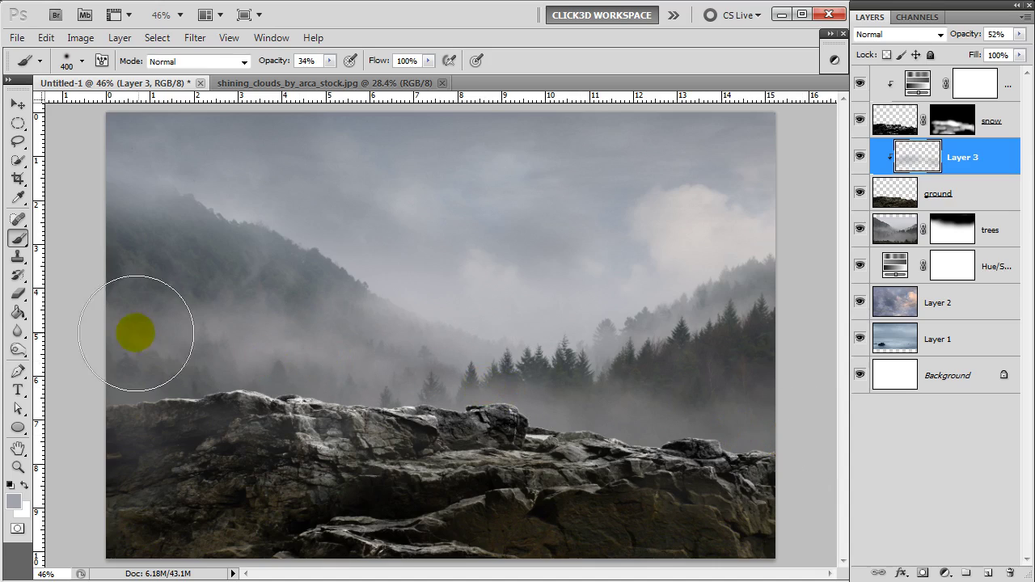
{"action": "key", "text": "v"}
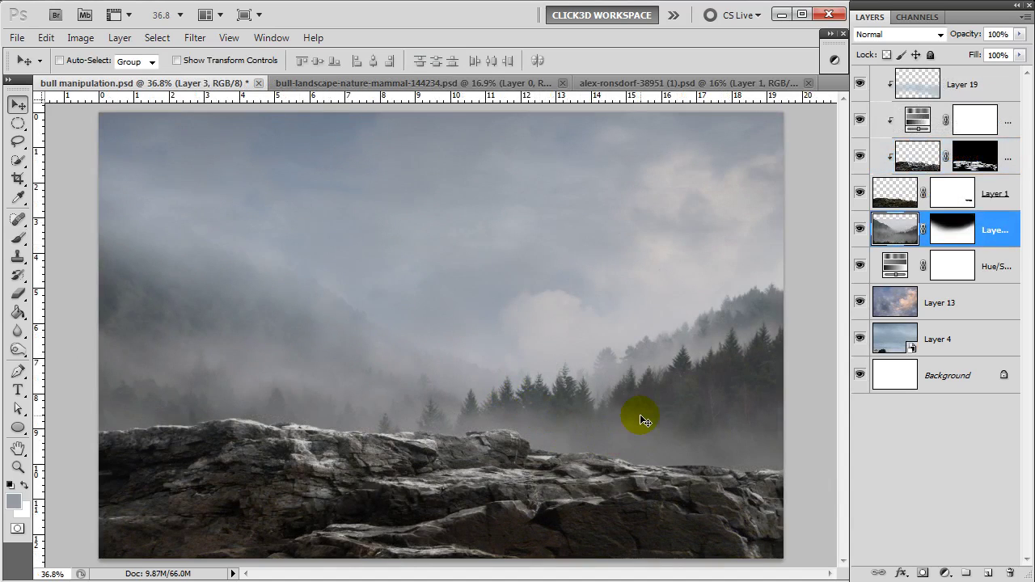
Re-enable the layer mask on the bull photo.
{"action": "left_click", "coordinate": [412, 83]}
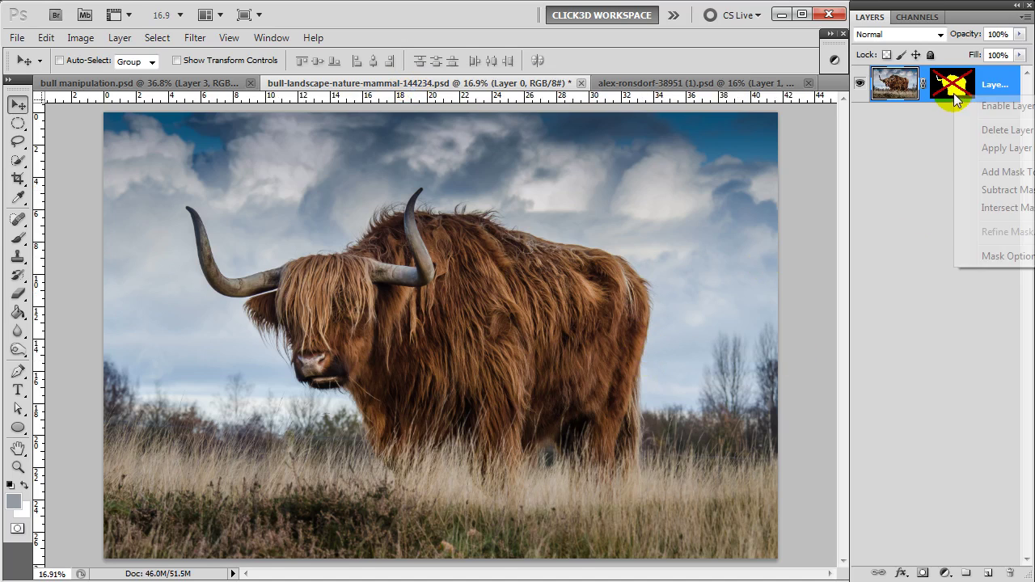
{"action": "right_click", "coordinate": [952, 85]}
{"action": "left_click", "coordinate": [993, 102]}
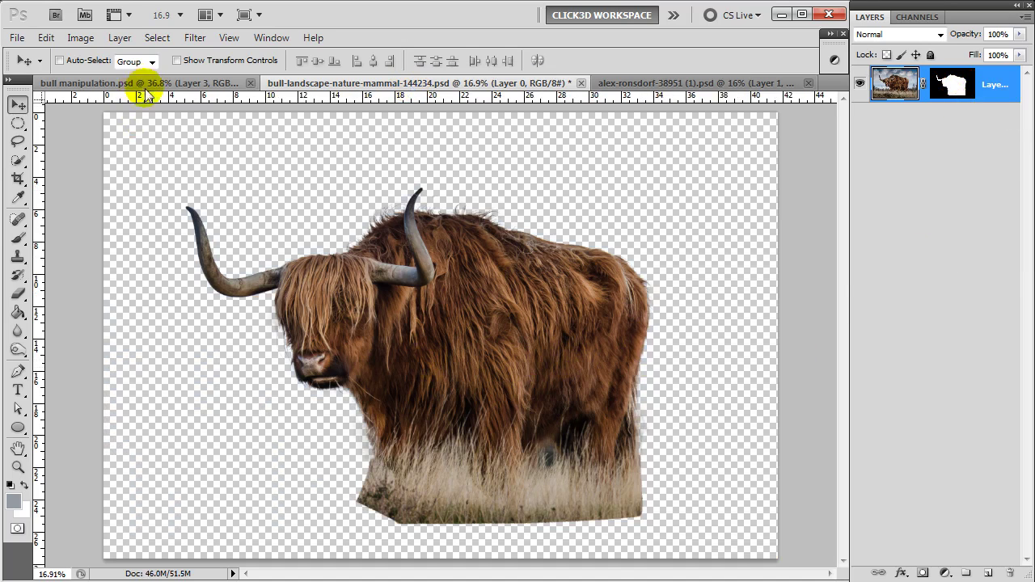
Drag the masked bull onto the rocks in bull manipulation.psd and name its layer bull.
{"action": "left_click", "coordinate": [139, 83]}
{"action": "left_click_drag", "start_coordinate": [356, 327], "coordinate": [357, 327]}
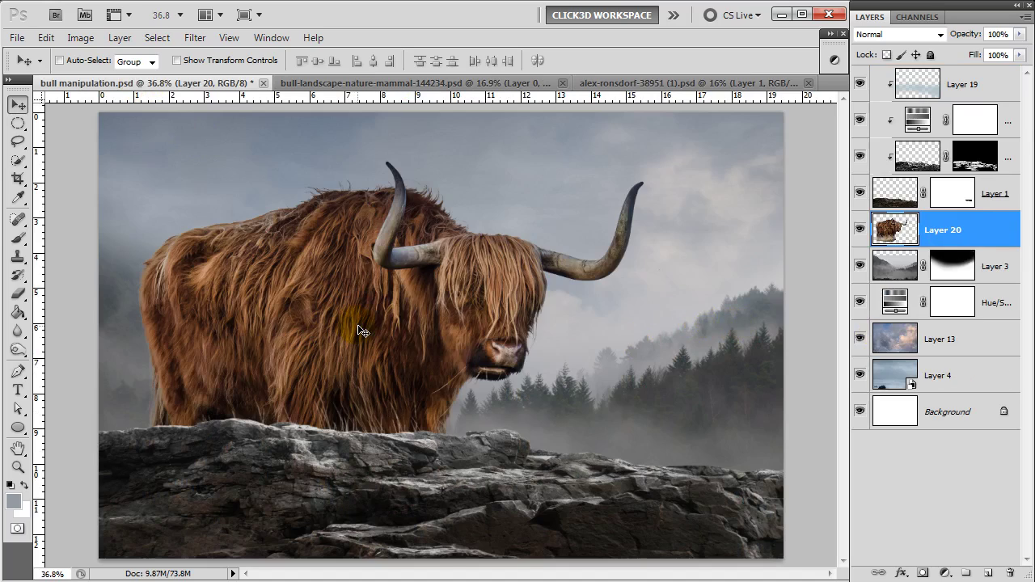
{"action": "left_click", "coordinate": [943, 233]}
{"action": "type", "text": "bull"}
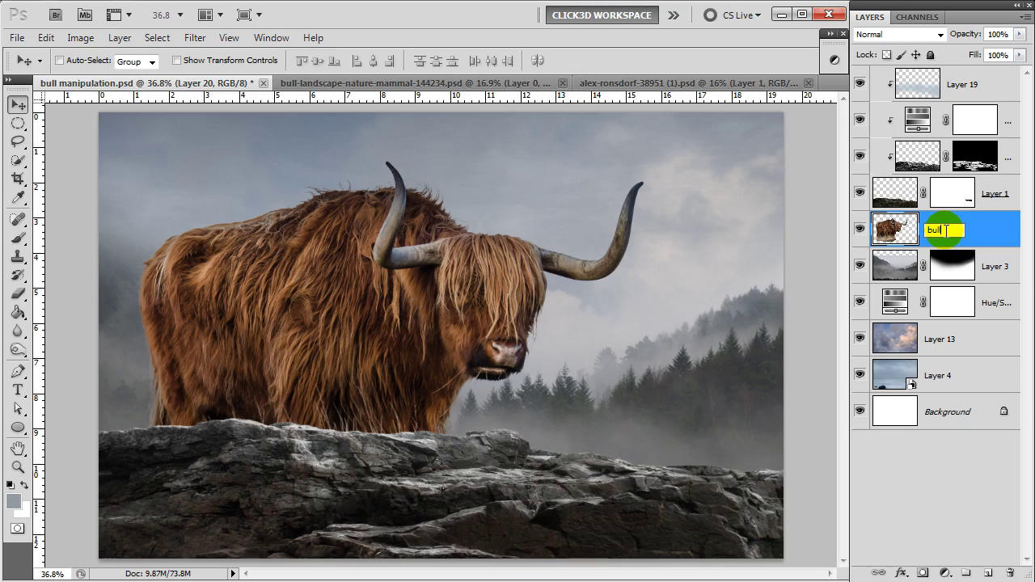
{"action": "key", "text": "Return"}
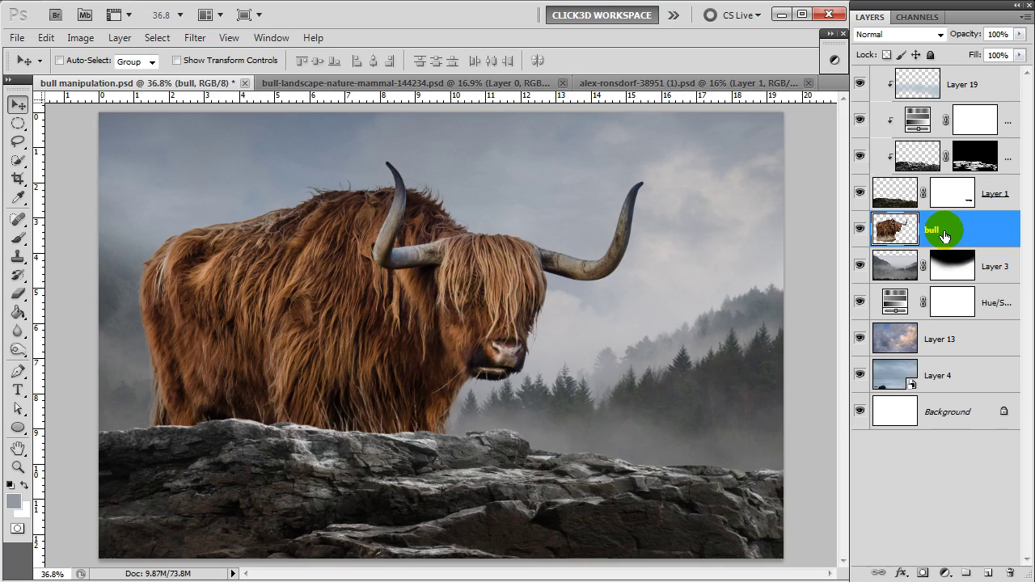
{"action": "left_click", "coordinate": [945, 573]}
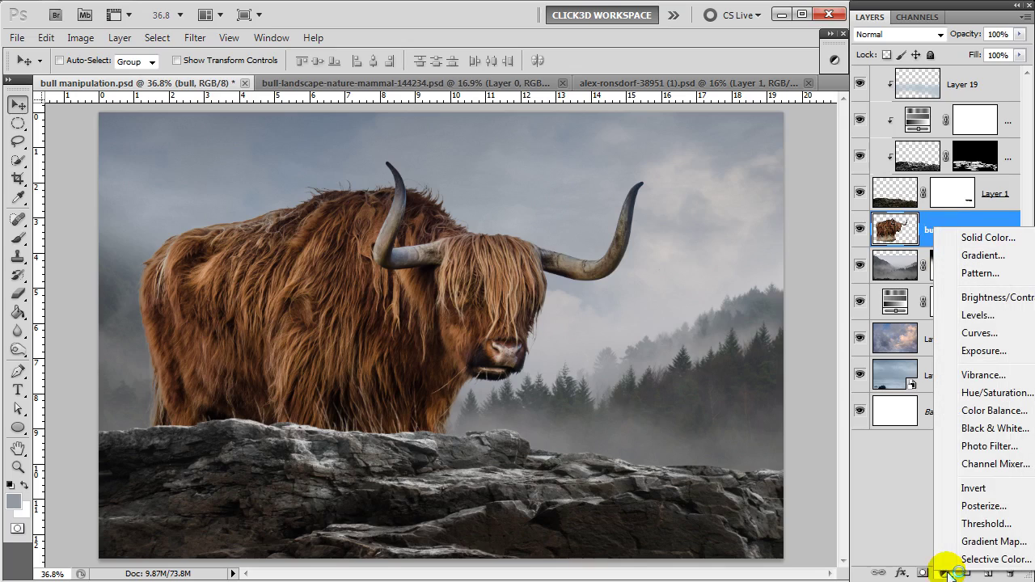
Add a Hue/Saturation adjustment clipped to the bull with Saturation -35.
{"action": "left_click", "coordinate": [977, 393]}
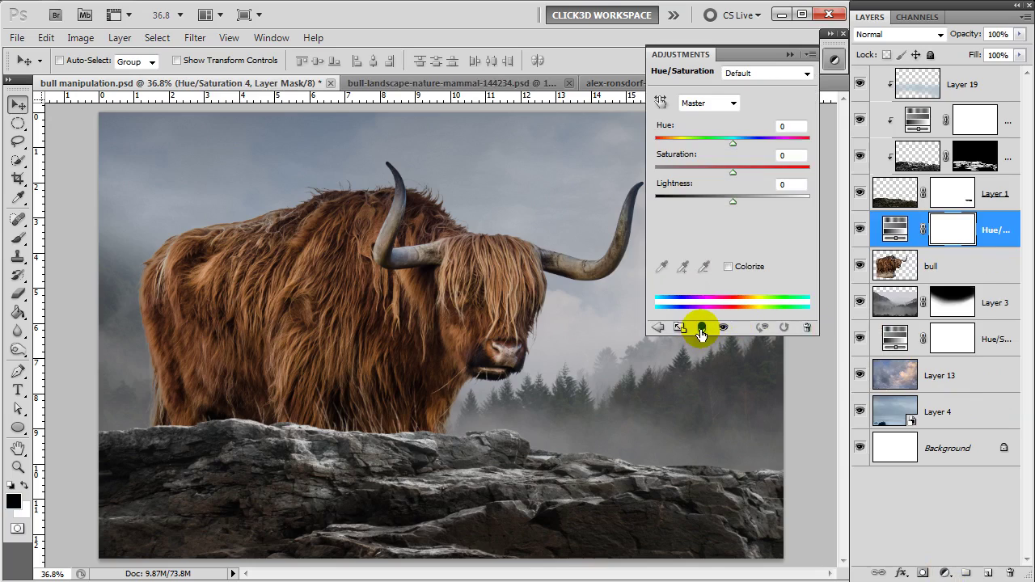
{"action": "left_click", "coordinate": [701, 330]}
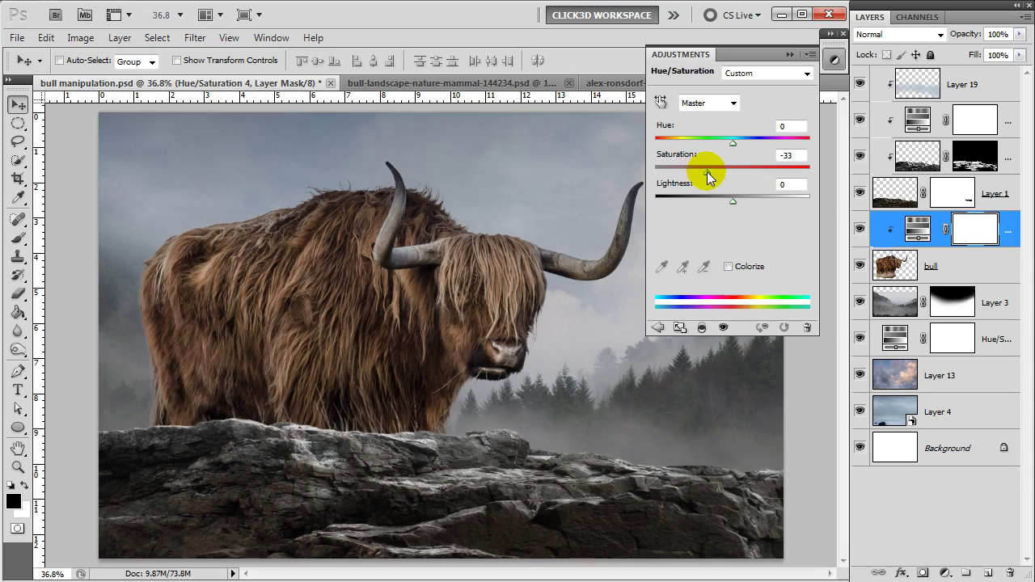
{"action": "left_click", "coordinate": [790, 55]}
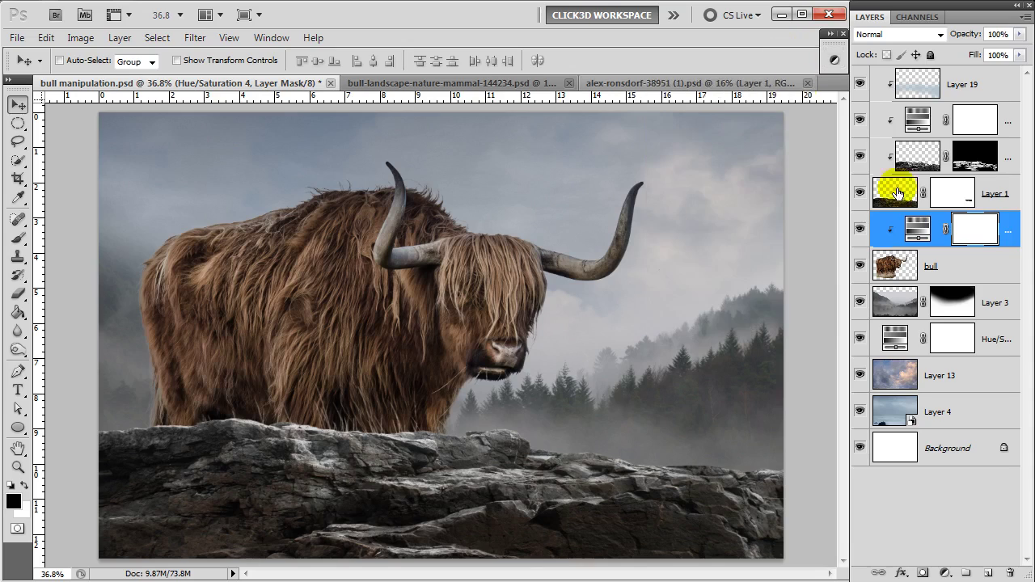
Add a clipped Curves adjustment pulling input 176 down to 143 to darken the bull.
{"action": "left_click", "coordinate": [946, 574]}
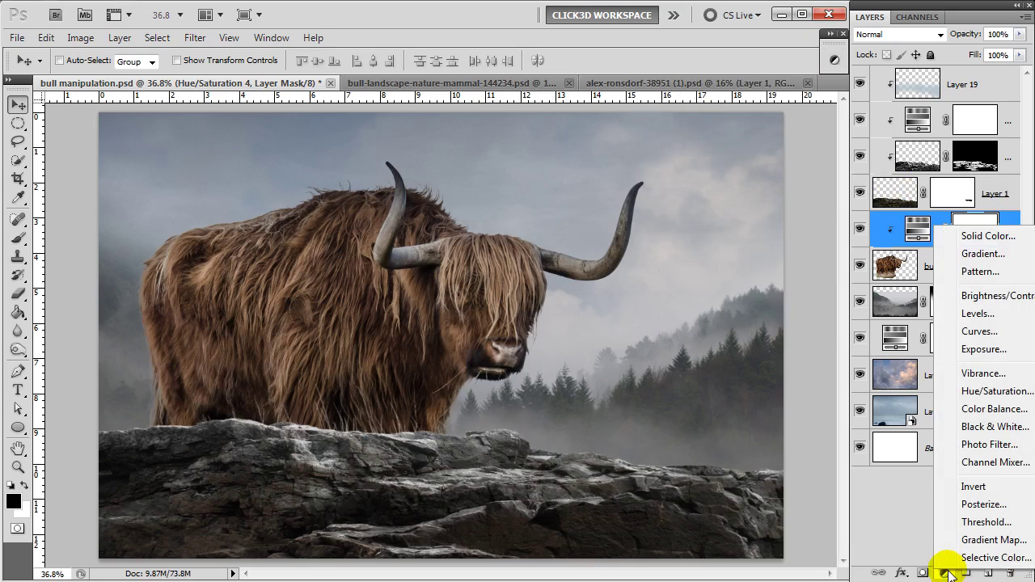
{"action": "left_click", "coordinate": [975, 333]}
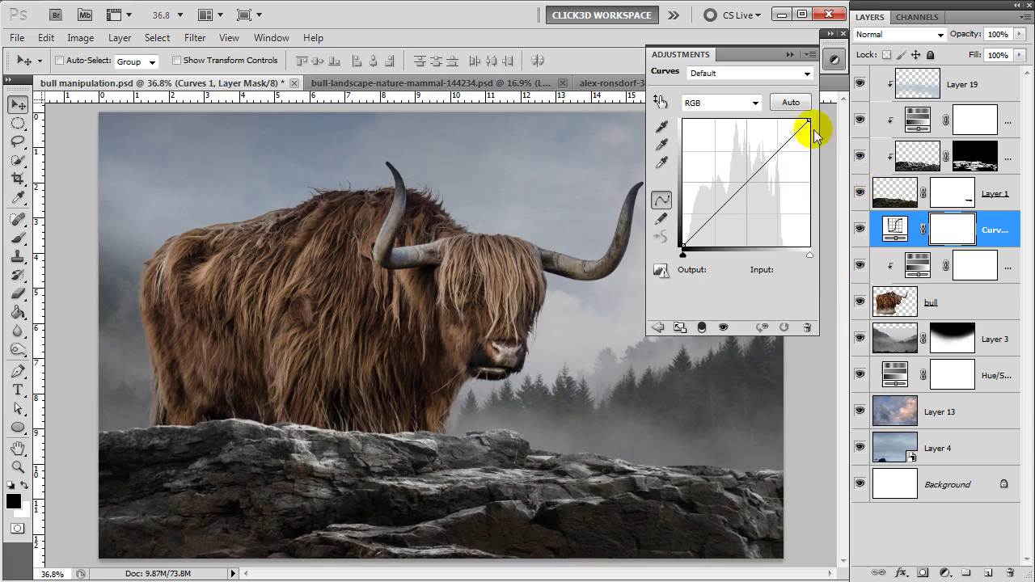
{"action": "left_click_drag", "start_coordinate": [808, 122], "coordinate": [828, 135]}
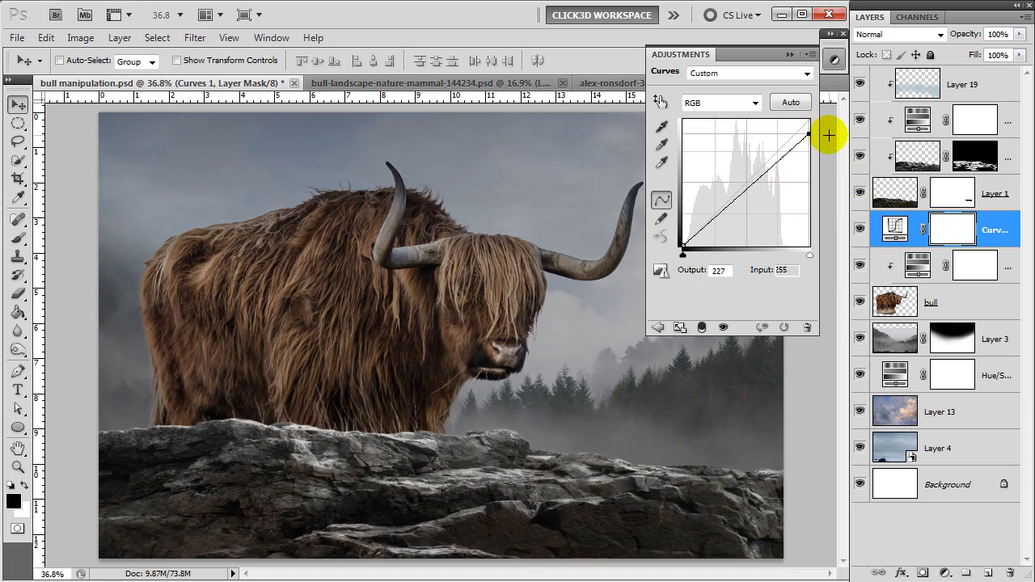
{"action": "left_click", "coordinate": [703, 326]}
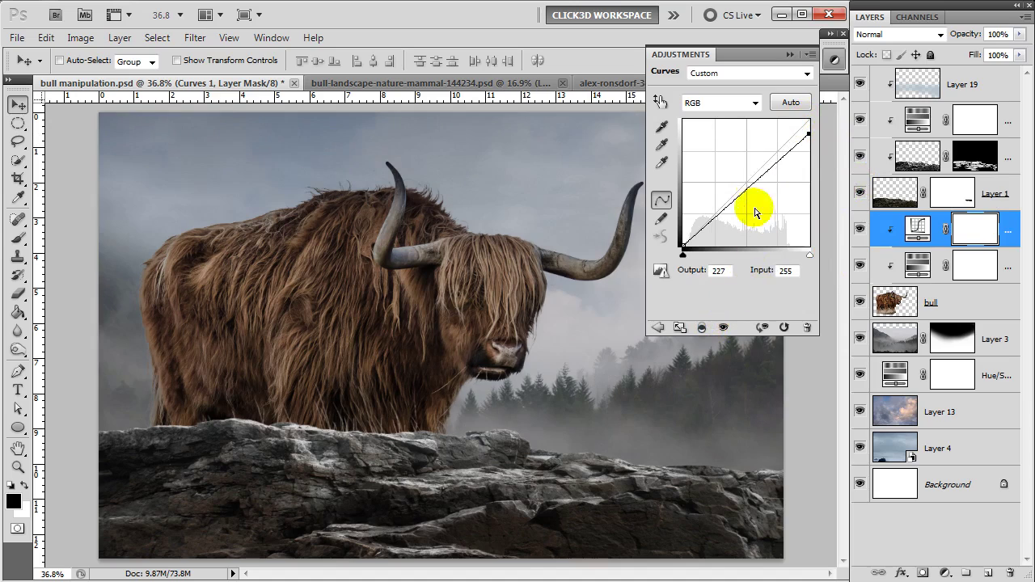
{"action": "left_click_drag", "start_coordinate": [771, 174], "coordinate": [772, 176]}
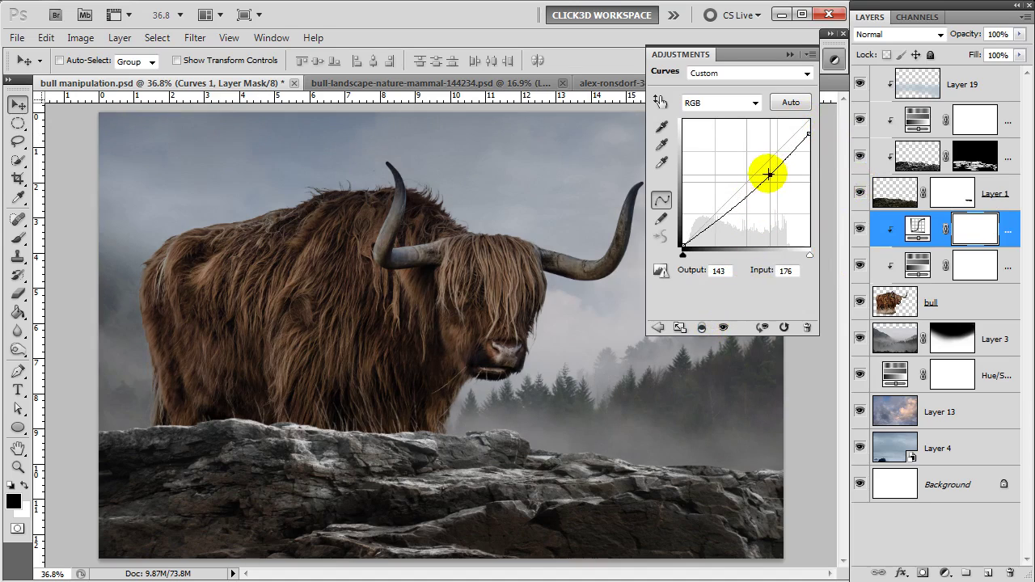
{"action": "left_click", "coordinate": [787, 55]}
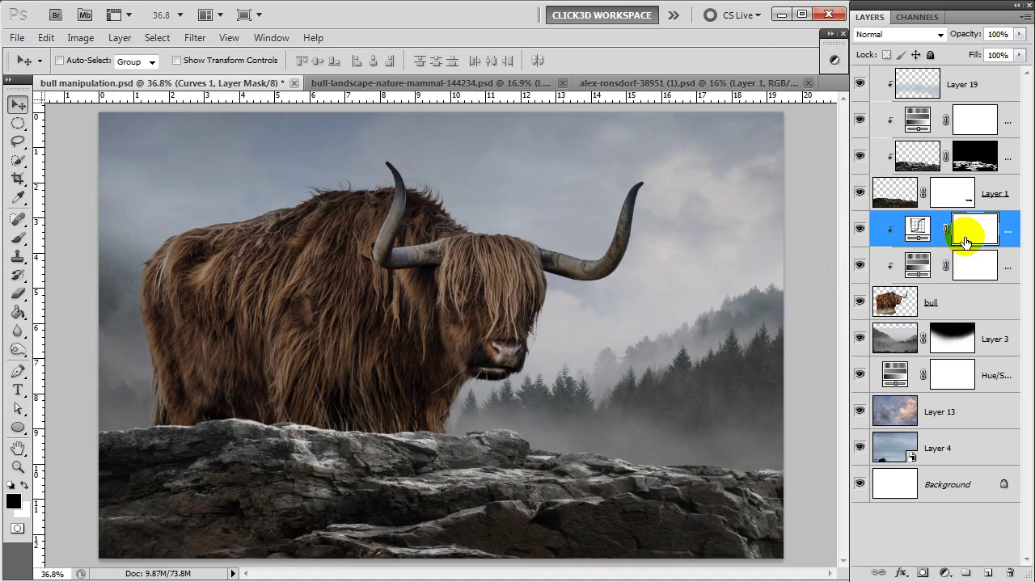
Paint black on the Curves mask over the bull's face with a smaller brush, then add empty Layer 20.
{"action": "key", "text": "b"}
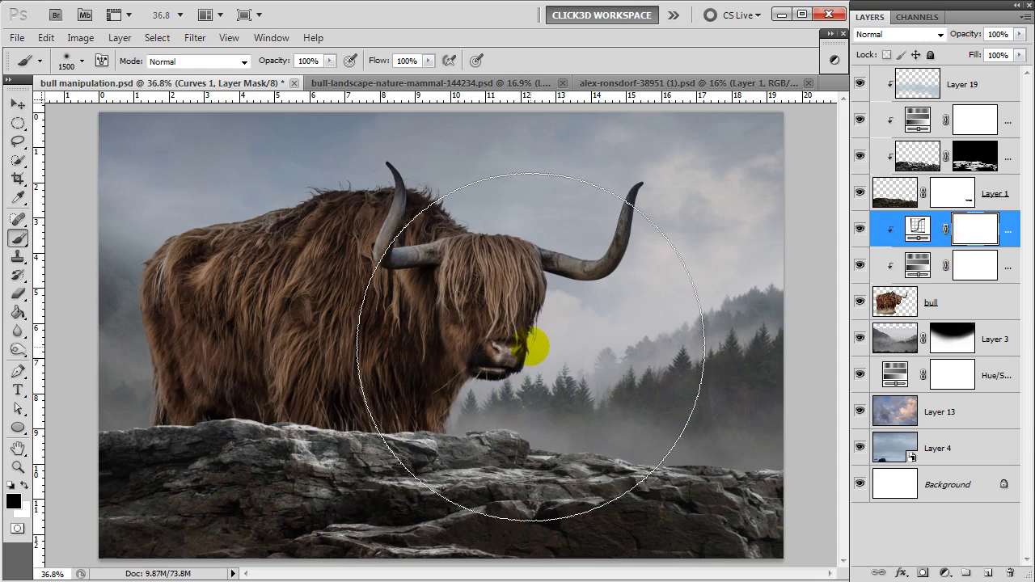
{"action": "key", "text": "bracketleft"}
{"action": "key", "text": "bracketleft"}
{"action": "key", "text": "bracketleft"}
{"action": "mouse_move", "coordinate": [577, 266]}
{"action": "left_mouse_down"}
{"action": "mouse_move", "coordinate": [629, 185]}
{"action": "mouse_move", "coordinate": [555, 232]}
{"action": "mouse_move", "coordinate": [536, 323]}
{"action": "mouse_move", "coordinate": [469, 446]}
{"action": "mouse_move", "coordinate": [541, 273]}
{"action": "mouse_move", "coordinate": [462, 173]}
{"action": "mouse_move", "coordinate": [377, 173]}
{"action": "mouse_move", "coordinate": [482, 469]}
{"action": "mouse_move", "coordinate": [671, 173]}
{"action": "mouse_move", "coordinate": [509, 242]}
{"action": "mouse_move", "coordinate": [481, 474]}
{"action": "mouse_move", "coordinate": [473, 236]}
{"action": "mouse_move", "coordinate": [363, 162]}
{"action": "mouse_move", "coordinate": [590, 245]}
{"action": "mouse_move", "coordinate": [478, 397]}
{"action": "mouse_move", "coordinate": [487, 386]}
{"action": "mouse_move", "coordinate": [461, 490]}
{"action": "left_mouse_up"}
{"action": "key", "text": "v"}
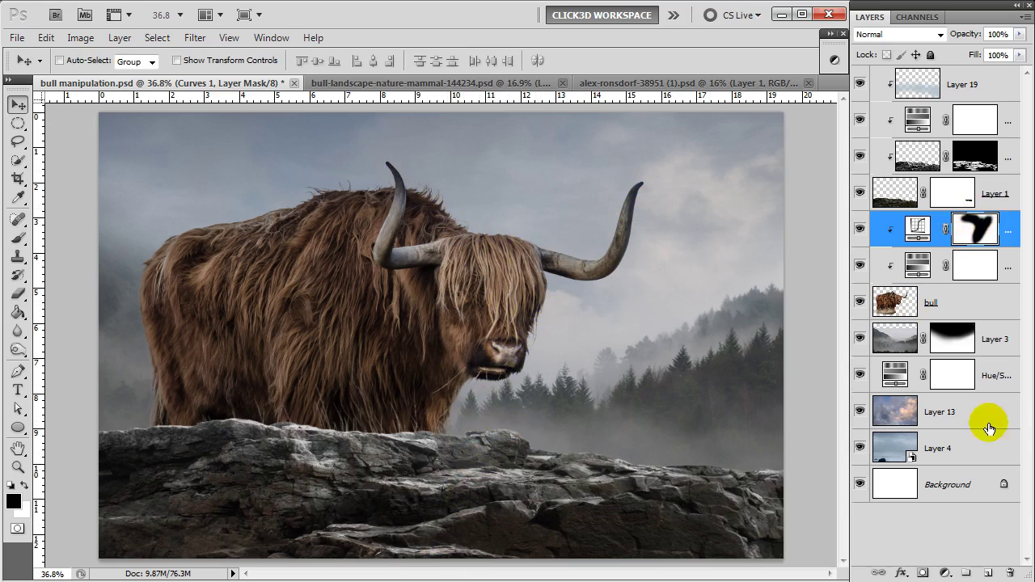
{"action": "left_click", "coordinate": [989, 575]}
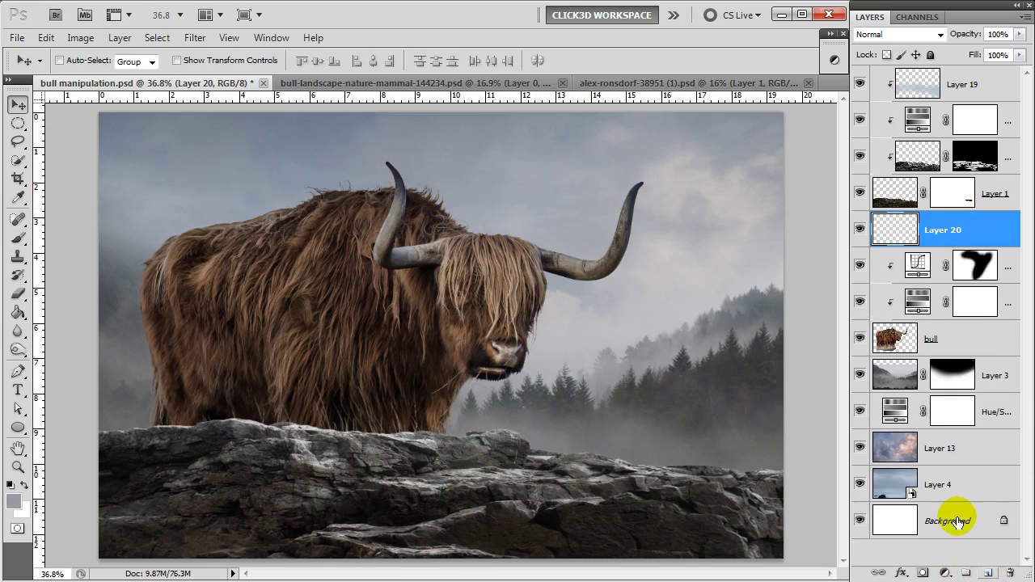
Clip Layer 20, fill it with 50% Gray and set it to Overlay.
{"action": "left_click", "coordinate": [955, 248], "text": "alt"}
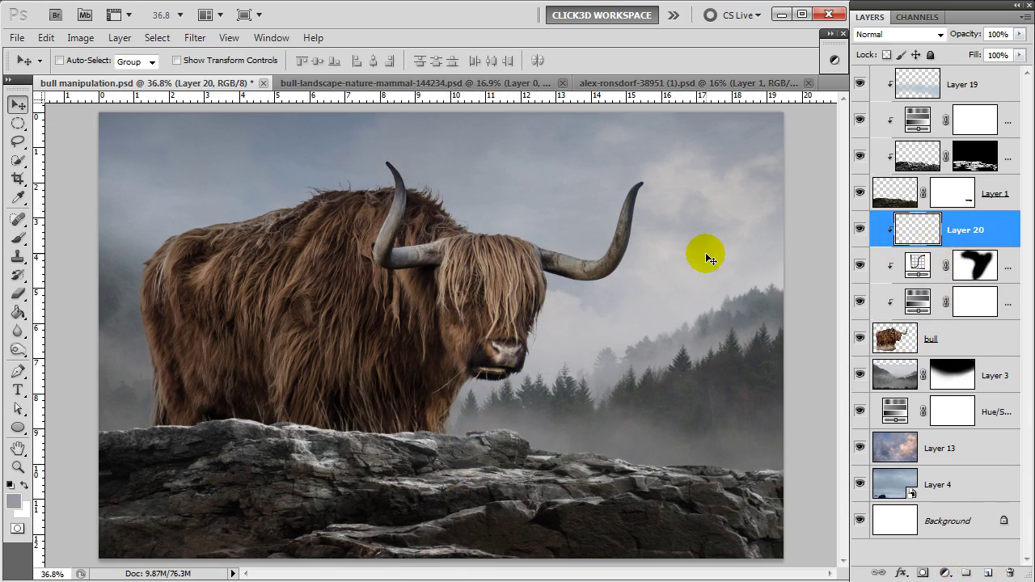
{"action": "key", "text": "shift+F5"}
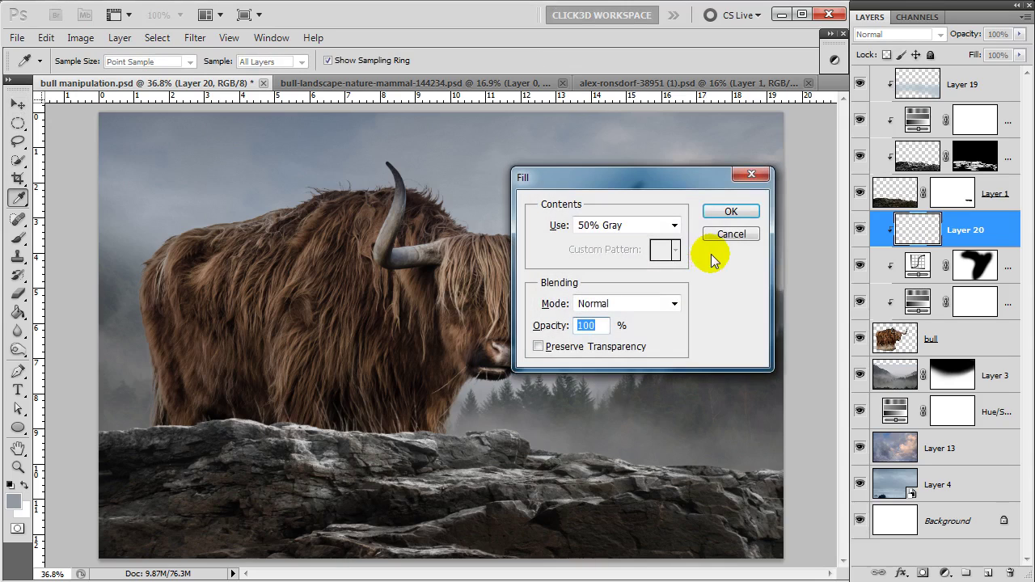
{"action": "left_click", "coordinate": [730, 211]}
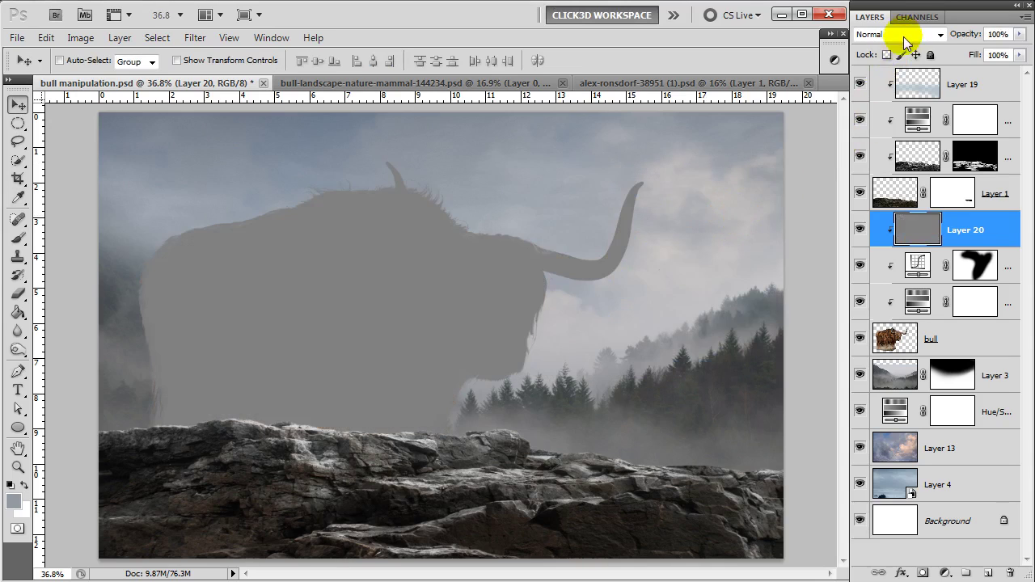
{"action": "left_click", "coordinate": [902, 35]}
{"action": "left_click", "coordinate": [883, 241]}
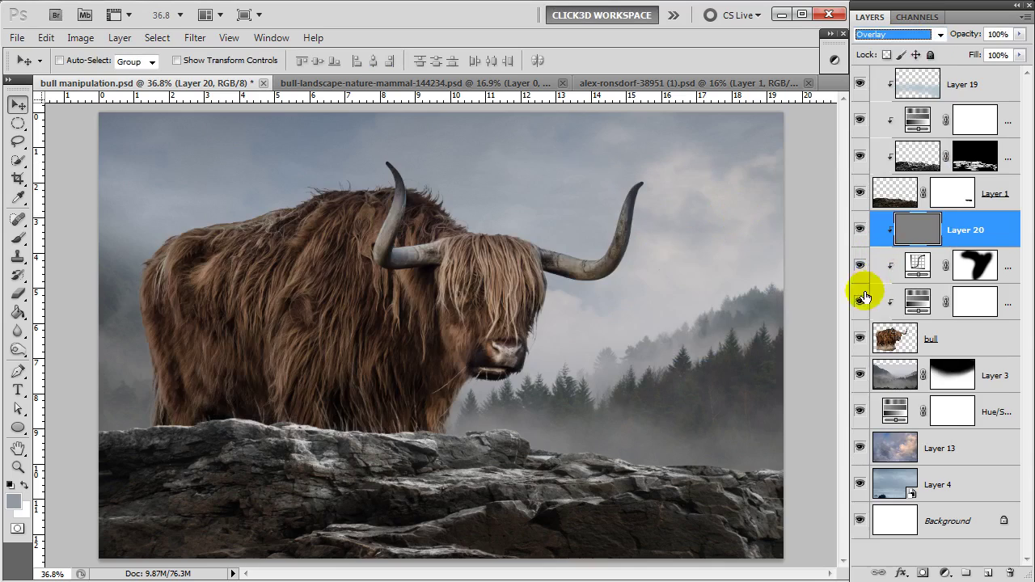
Dodge the bull's horns, chin hair, back hair and face on the gray layer.
{"action": "left_click", "coordinate": [17, 349]}
{"action": "left_click", "coordinate": [77, 344]}
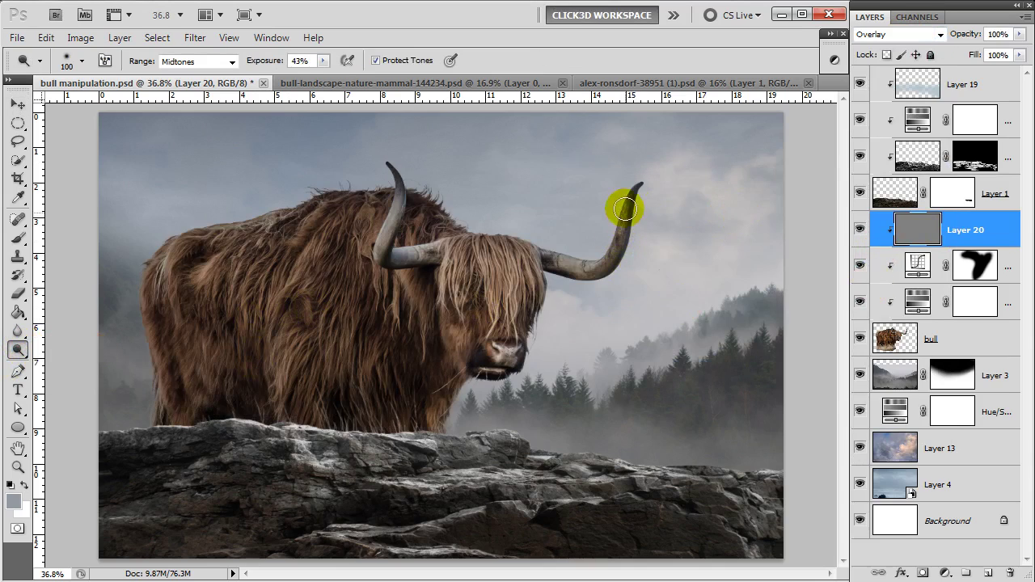
{"action": "mouse_move", "coordinate": [636, 186]}
{"action": "left_mouse_down"}
{"action": "mouse_move", "coordinate": [596, 238]}
{"action": "mouse_move", "coordinate": [615, 253]}
{"action": "left_mouse_up"}
{"action": "mouse_move", "coordinate": [549, 250]}
{"action": "left_mouse_down"}
{"action": "mouse_move", "coordinate": [601, 280]}
{"action": "mouse_move", "coordinate": [644, 145]}
{"action": "mouse_move", "coordinate": [550, 284]}
{"action": "left_mouse_up"}
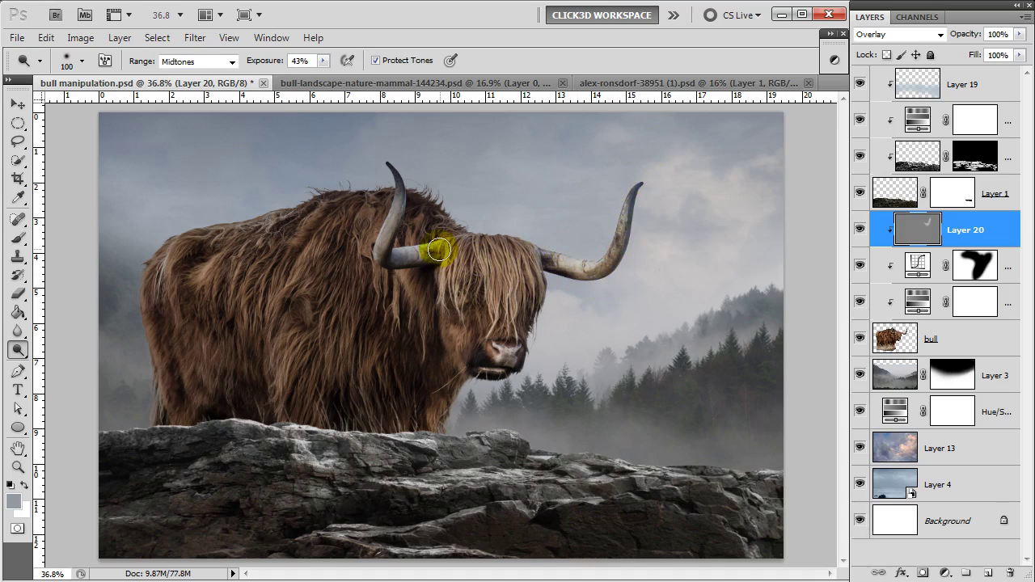
{"action": "mouse_move", "coordinate": [387, 236]}
{"action": "left_mouse_down"}
{"action": "mouse_move", "coordinate": [458, 213]}
{"action": "mouse_move", "coordinate": [529, 241]}
{"action": "mouse_move", "coordinate": [544, 270]}
{"action": "left_mouse_up"}
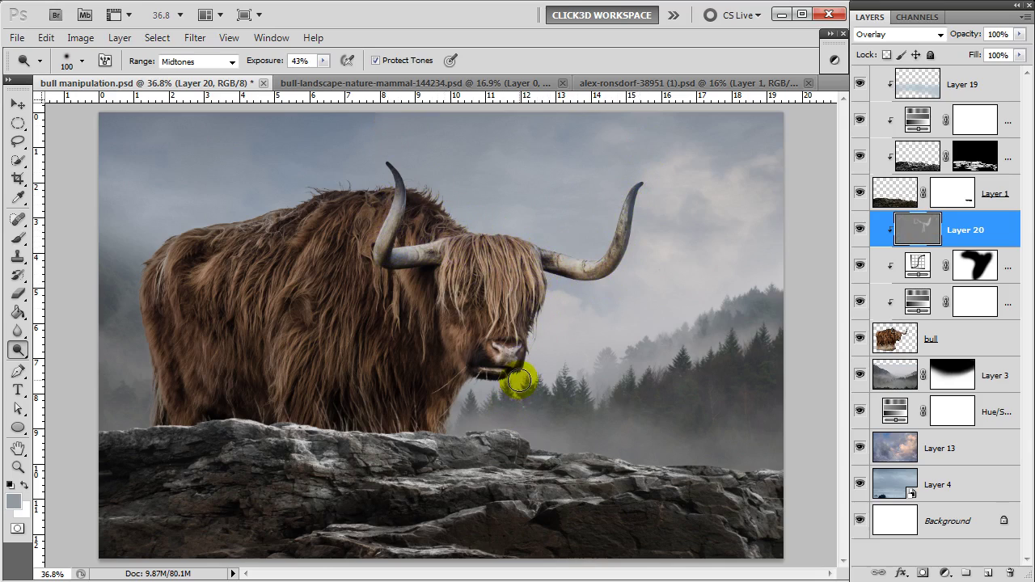
{"action": "left_click_drag", "start_coordinate": [440, 420], "coordinate": [444, 451]}
{"action": "mouse_move", "coordinate": [478, 209]}
{"action": "left_mouse_down"}
{"action": "mouse_move", "coordinate": [415, 185]}
{"action": "mouse_move", "coordinate": [224, 203]}
{"action": "mouse_move", "coordinate": [467, 226]}
{"action": "left_mouse_up"}
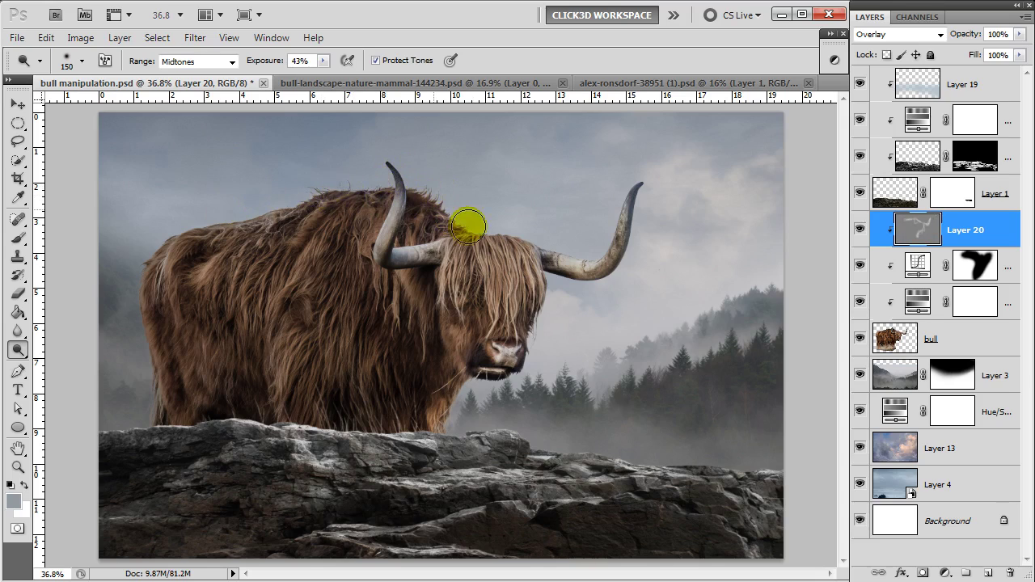
{"action": "mouse_move", "coordinate": [453, 286]}
{"action": "left_mouse_down"}
{"action": "mouse_move", "coordinate": [536, 316]}
{"action": "mouse_move", "coordinate": [534, 386]}
{"action": "mouse_move", "coordinate": [460, 376]}
{"action": "mouse_move", "coordinate": [525, 361]}
{"action": "mouse_move", "coordinate": [573, 300]}
{"action": "mouse_move", "coordinate": [472, 356]}
{"action": "left_mouse_up"}
Burn shadows along the bull's flank toward the chin, then add empty Layer 21.
{"action": "left_click_drag", "start_coordinate": [17, 349], "coordinate": [51, 363]}
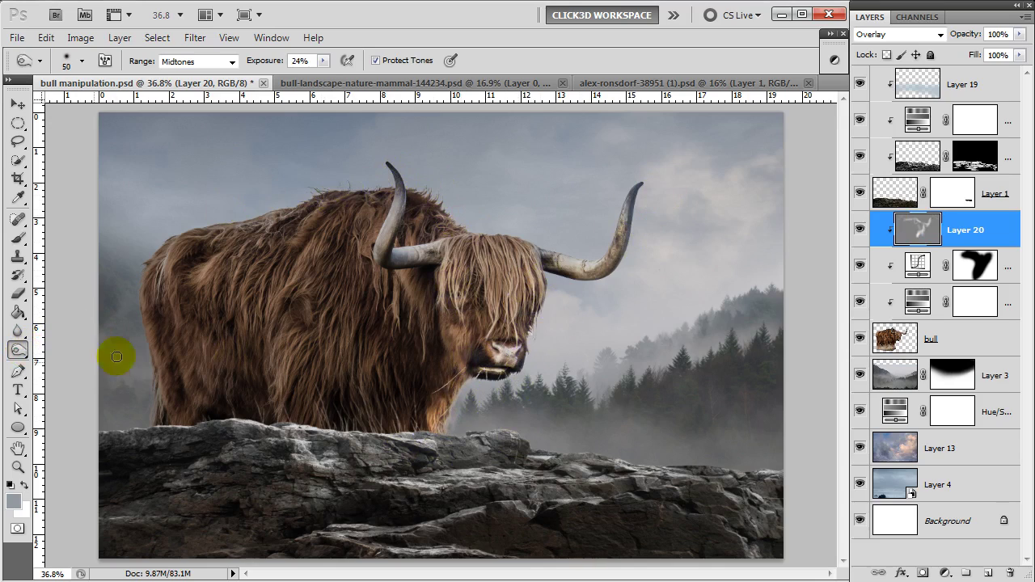
{"action": "mouse_move", "coordinate": [153, 372]}
{"action": "left_mouse_down"}
{"action": "mouse_move", "coordinate": [450, 367]}
{"action": "mouse_move", "coordinate": [476, 379]}
{"action": "left_mouse_up"}
{"action": "key", "text": "bracketleft"}
{"action": "key", "text": "bracketleft"}
{"action": "key", "text": "bracketleft"}
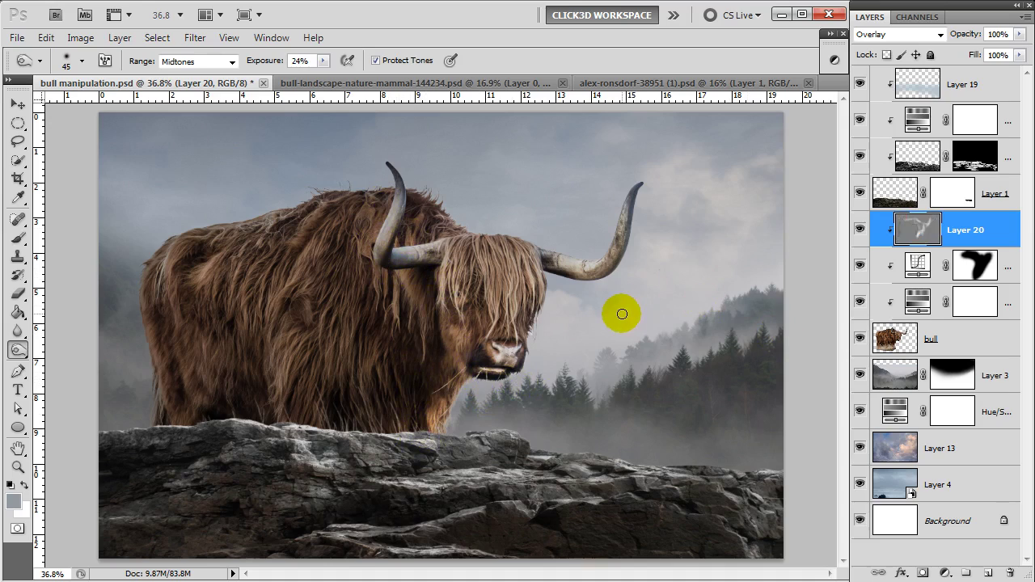
{"action": "key", "text": "v"}
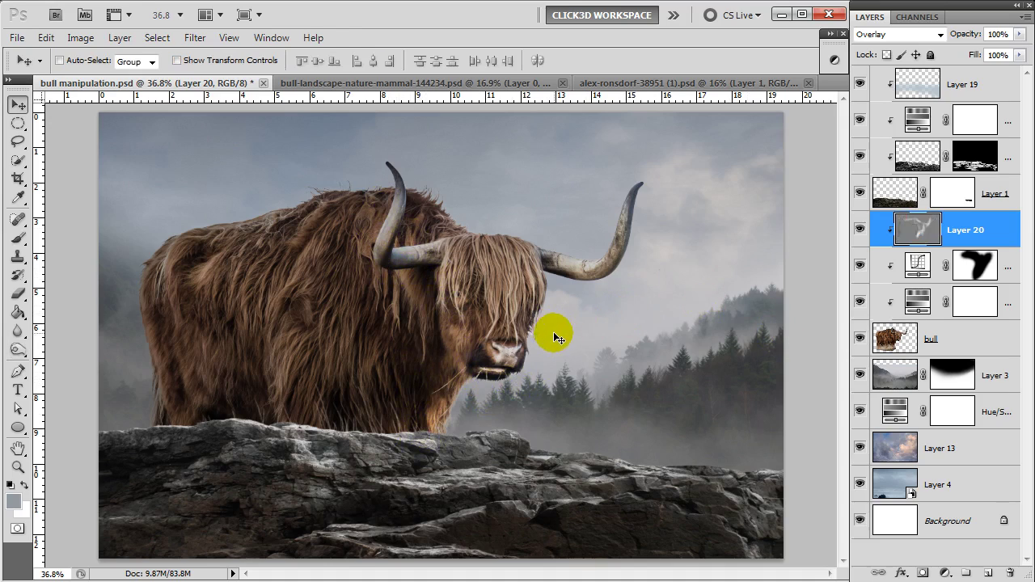
{"action": "left_click", "coordinate": [989, 572]}
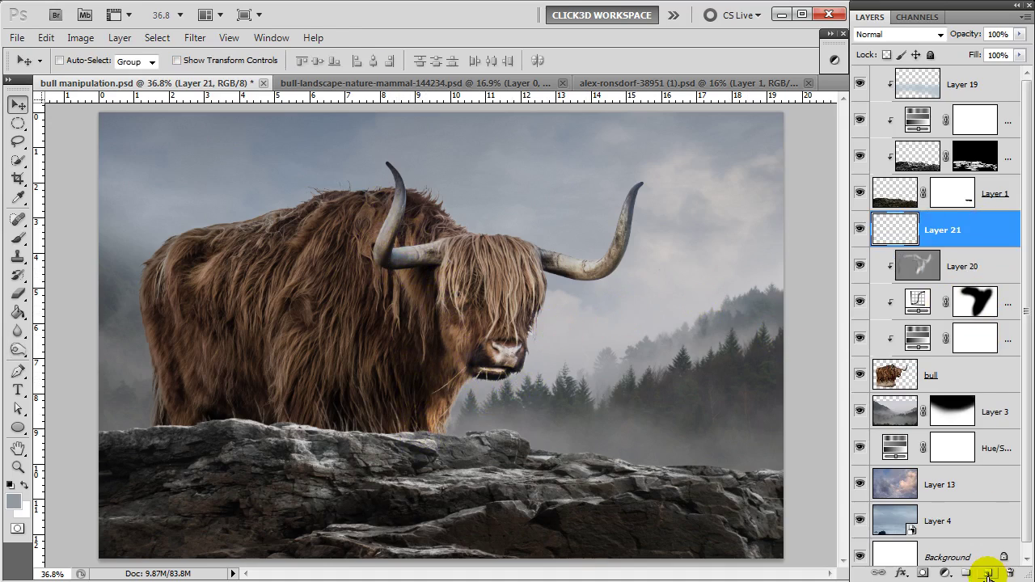
Set up a soft 500 px brush at 34% opacity.
{"action": "key", "text": "b"}
{"action": "right_click", "coordinate": [245, 192]}
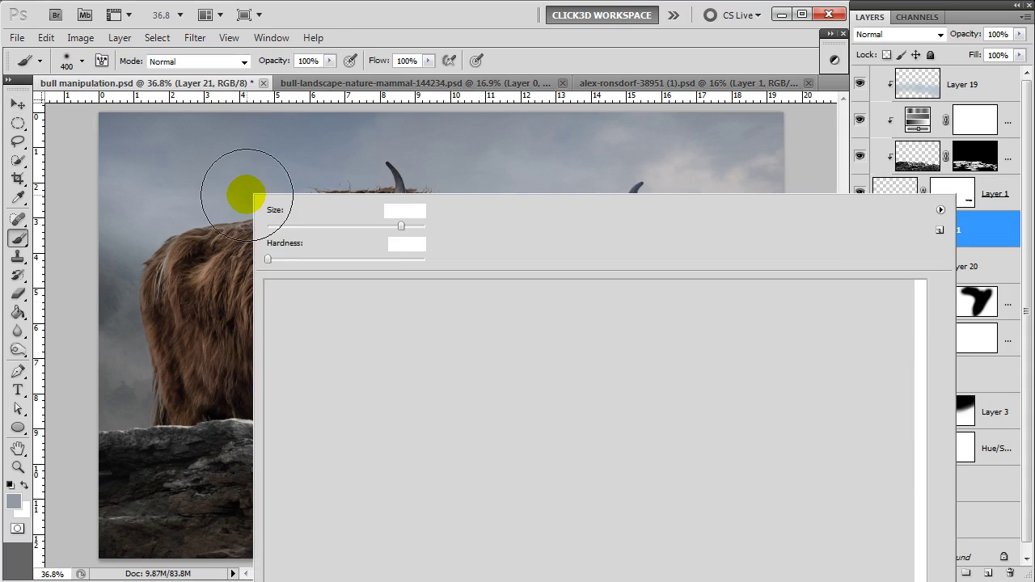
{"action": "double_click", "coordinate": [590, 518]}
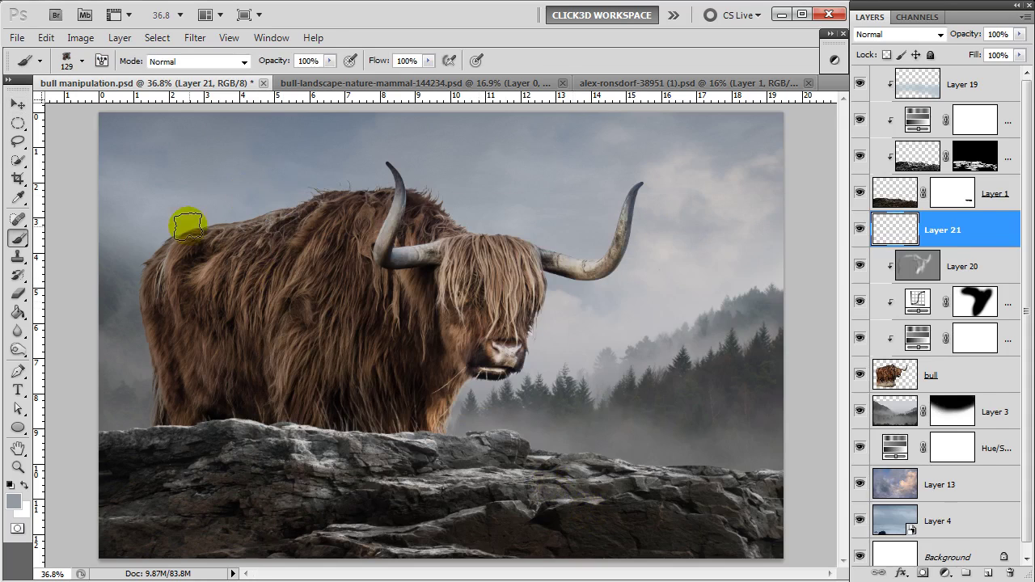
{"action": "key", "text": "bracketright"}
{"action": "key", "text": "bracketright"}
{"action": "key", "text": "bracketright"}
{"action": "left_click", "coordinate": [329, 60]}
{"action": "left_click_drag", "start_coordinate": [300, 79], "coordinate": [275, 78]}
{"action": "key", "text": "bracketleft"}
Paint fog on Layer 21 over the bull's left side and the left rock.
{"action": "mouse_move", "coordinate": [162, 308]}
{"action": "left_mouse_down"}
{"action": "mouse_move", "coordinate": [186, 271]}
{"action": "mouse_move", "coordinate": [151, 250]}
{"action": "mouse_move", "coordinate": [253, 194]}
{"action": "mouse_move", "coordinate": [138, 324]}
{"action": "mouse_move", "coordinate": [150, 393]}
{"action": "mouse_move", "coordinate": [207, 434]}
{"action": "left_mouse_up"}
{"action": "key", "text": "bracketright"}
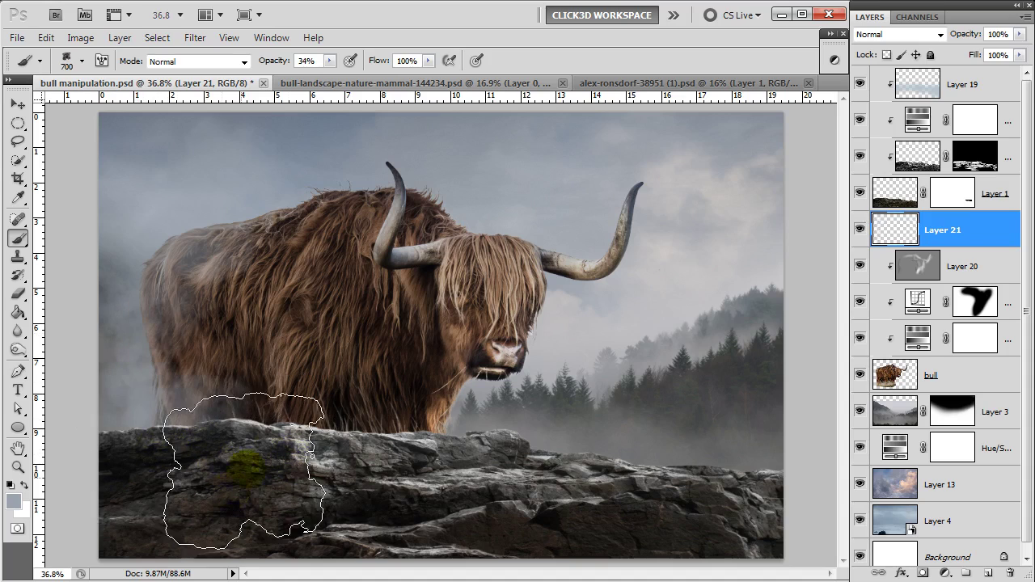
{"action": "key", "text": "bracketleft"}
{"action": "mouse_move", "coordinate": [189, 358]}
{"action": "left_mouse_down"}
{"action": "mouse_move", "coordinate": [219, 308]}
{"action": "mouse_move", "coordinate": [166, 222]}
{"action": "mouse_move", "coordinate": [167, 189]}
{"action": "mouse_move", "coordinate": [201, 294]}
{"action": "left_mouse_up"}
{"action": "key", "text": "bracketright"}
{"action": "left_click_drag", "start_coordinate": [455, 445], "coordinate": [330, 455]}
{"action": "key", "text": "bracketleft"}
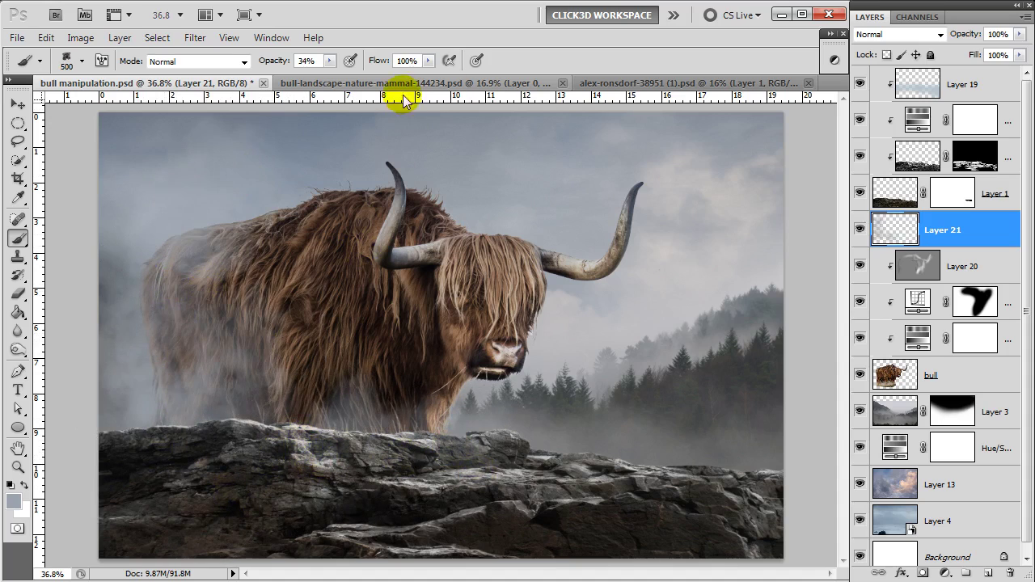
Lower the fog layer's opacity to 53% and clear the selection.
{"action": "left_click", "coordinate": [1021, 35]}
{"action": "left_click_drag", "start_coordinate": [1001, 54], "coordinate": [979, 54]}
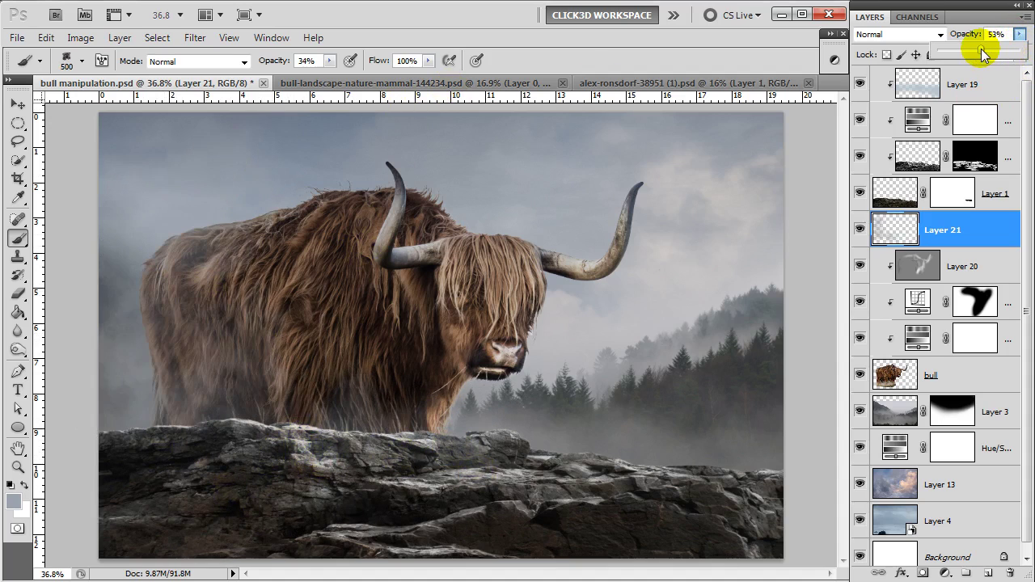
{"action": "key", "text": "bracketleft"}
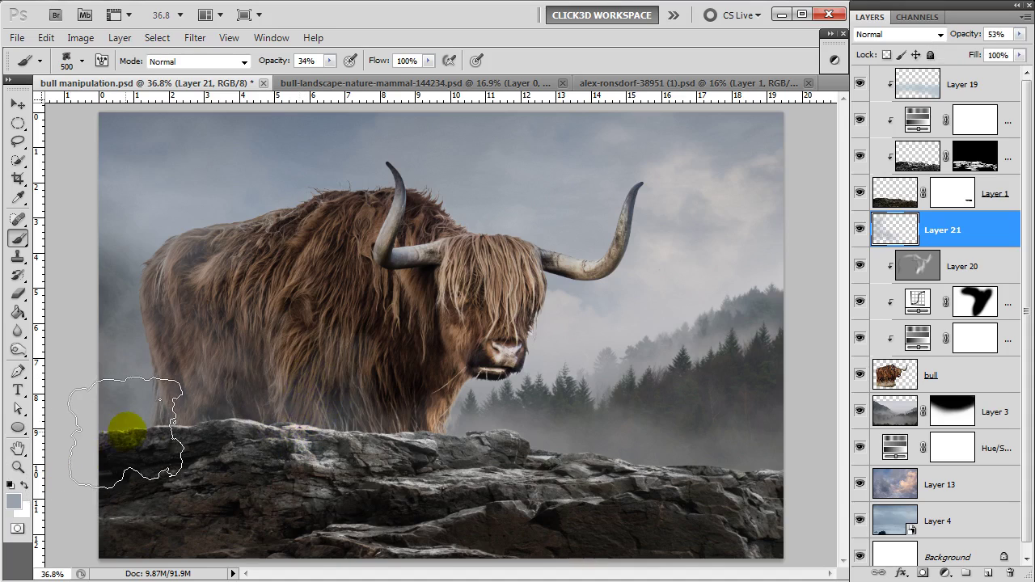
{"action": "key", "text": "bracketright"}
{"action": "key", "text": "bracketright"}
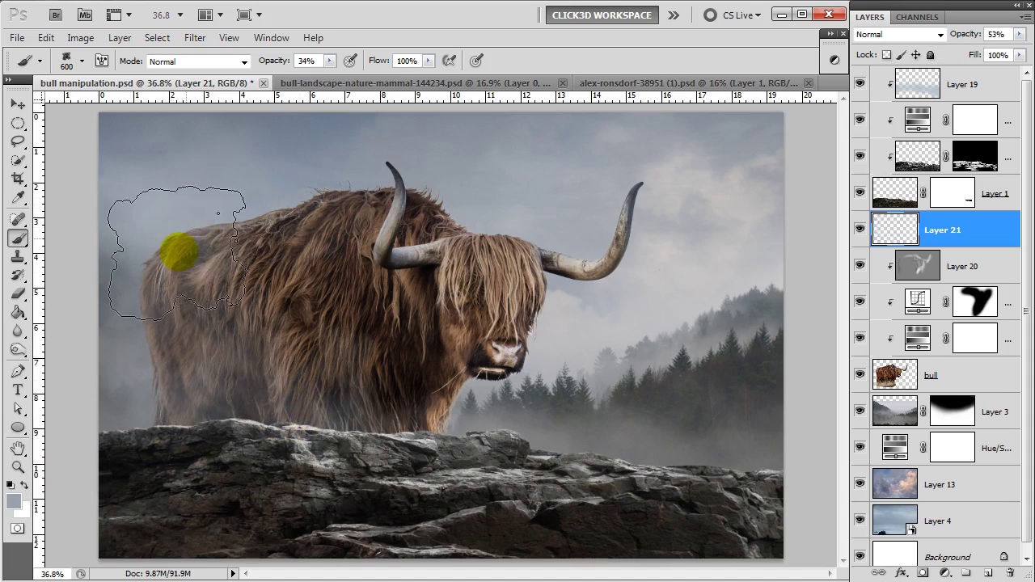
{"action": "key", "text": "bracketleft"}
{"action": "key", "text": "bracketleft"}
{"action": "key", "text": "bracketright"}
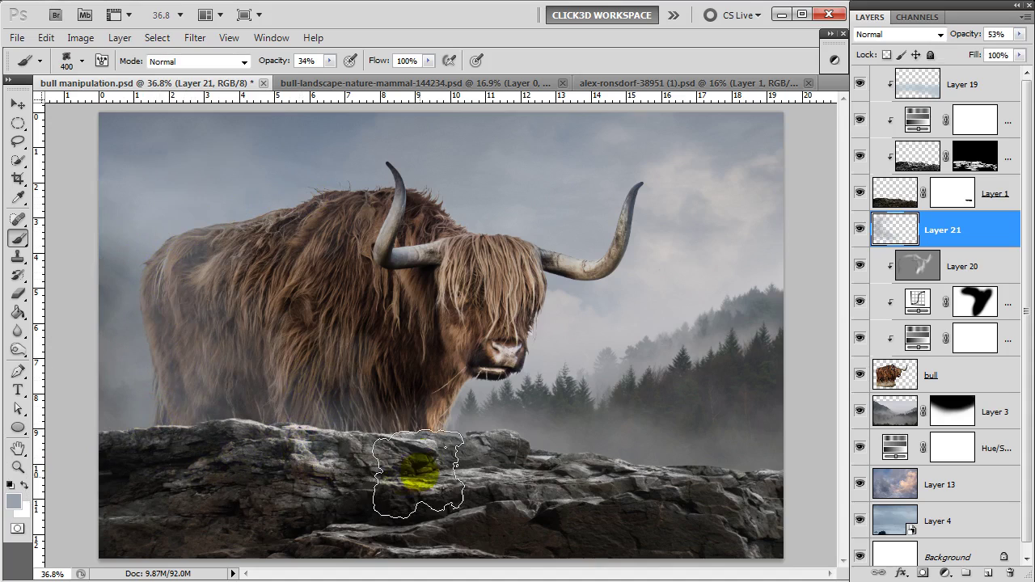
{"action": "key", "text": "bracketleft"}
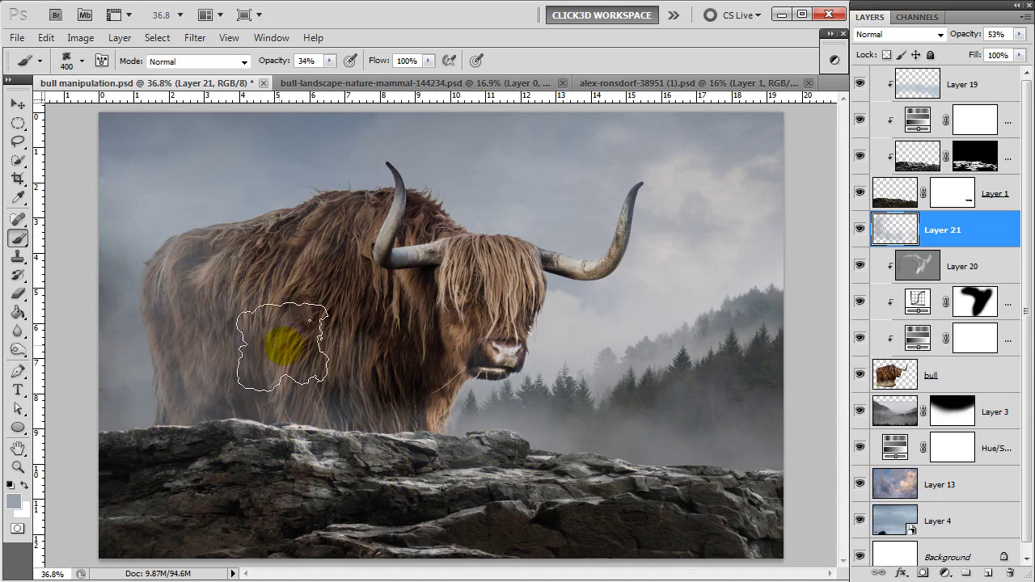
{"action": "key", "text": "bracketright"}
{"action": "key", "text": "bracketright"}
{"action": "key", "text": "bracketright"}
{"action": "key", "text": "ctrl+d"}
{"action": "key", "text": "v"}
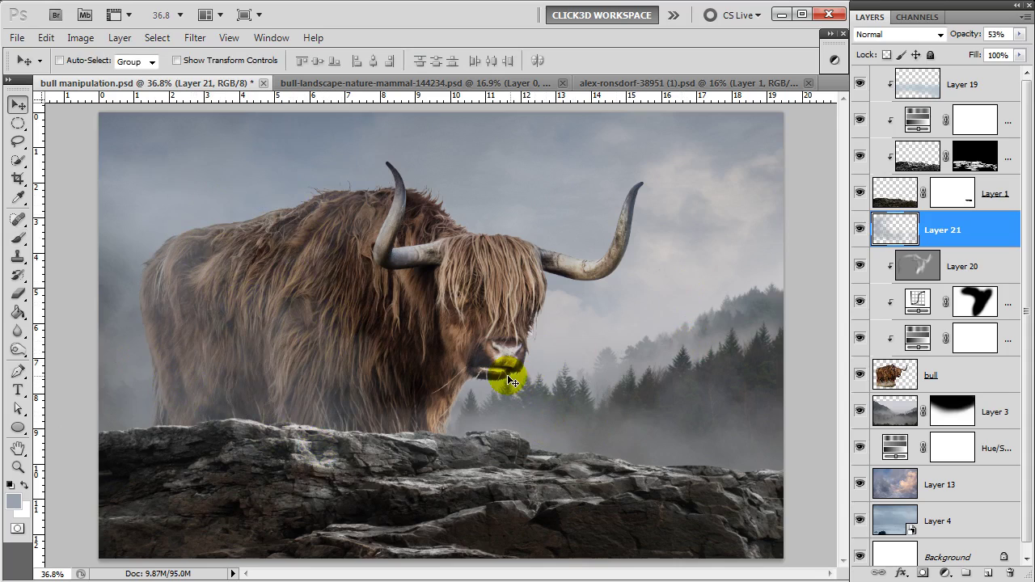
{"action": "left_click", "coordinate": [630, 84]}
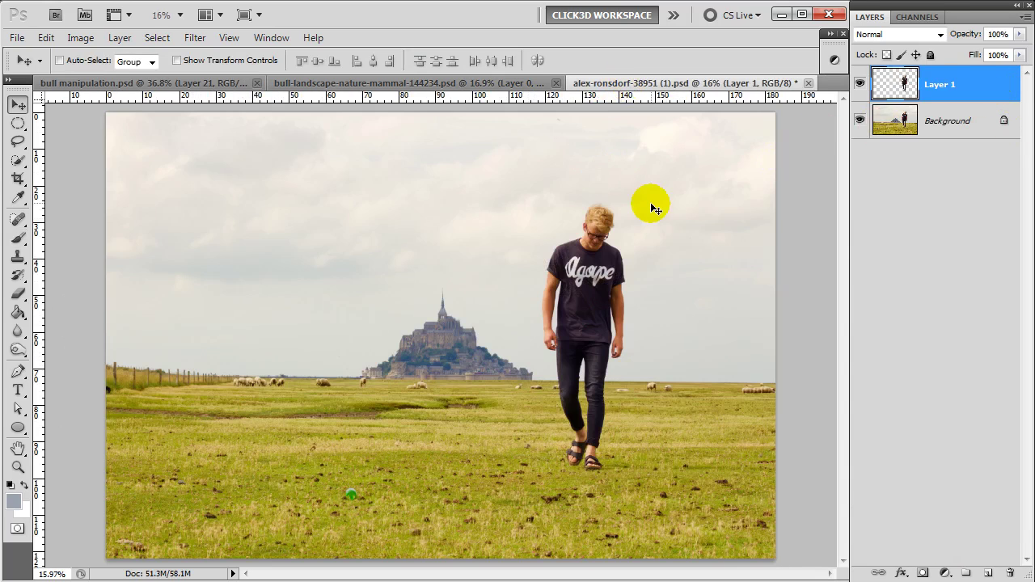
Paste the cut-out walking man into bull manipulation above Layer 19, scaled down to a small figure.
{"action": "left_click", "coordinate": [895, 85], "text": "ctrl"}
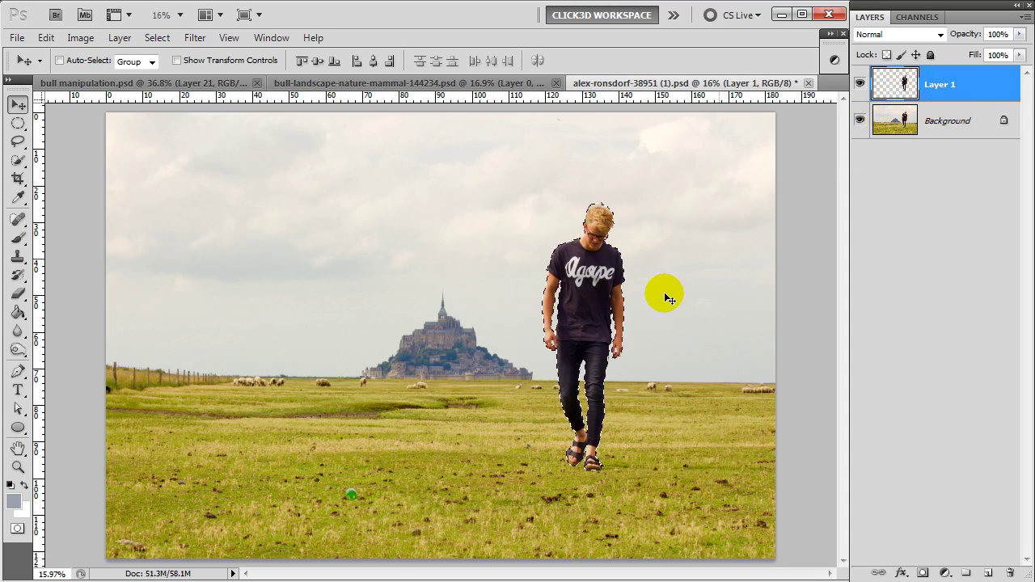
{"action": "left_click", "coordinate": [85, 82]}
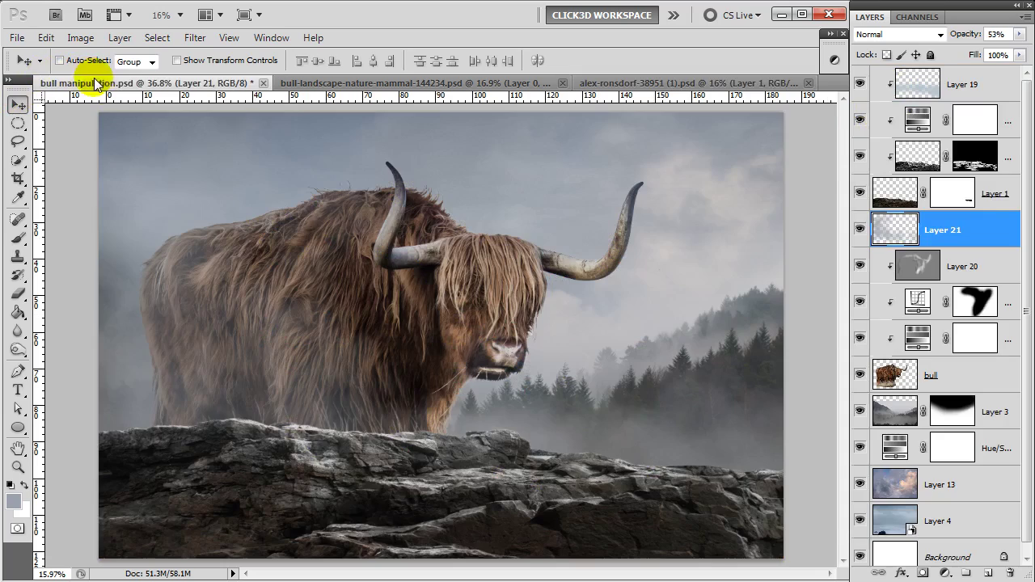
{"action": "left_click", "coordinate": [994, 92]}
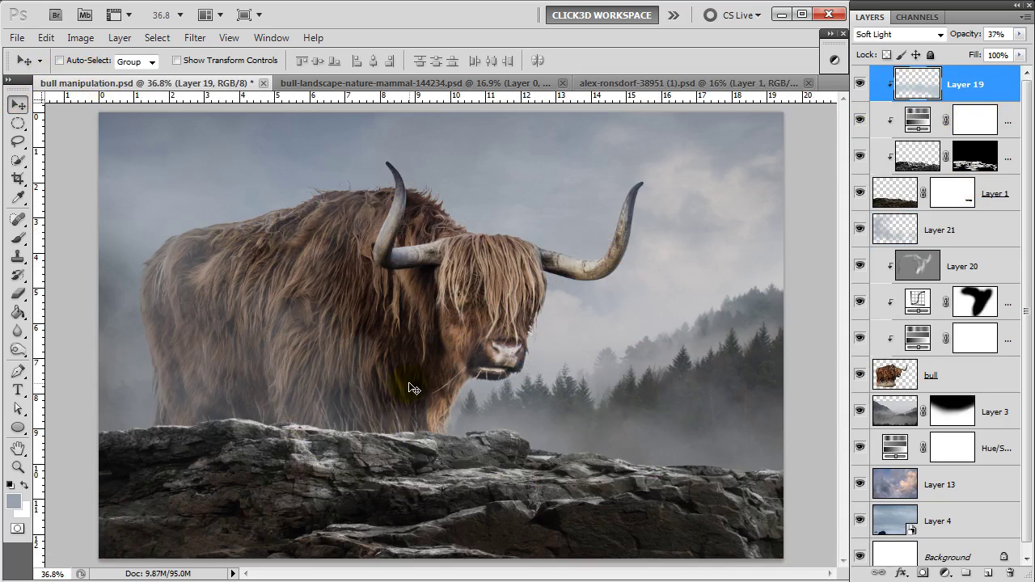
{"action": "key", "text": "ctrl+v"}
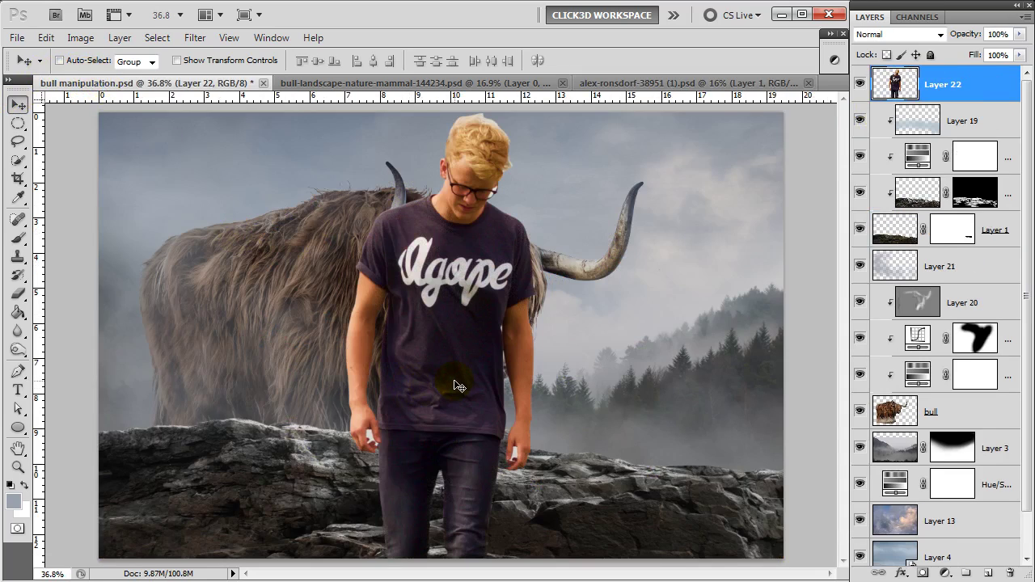
{"action": "key", "text": "ctrl+t"}
{"action": "mouse_move", "coordinate": [536, 106]}
{"action": "left_mouse_down"}
{"action": "mouse_move", "coordinate": [409, 231]}
{"action": "mouse_move", "coordinate": [393, 287]}
{"action": "mouse_move", "coordinate": [330, 308]}
{"action": "mouse_move", "coordinate": [430, 368]}
{"action": "mouse_move", "coordinate": [534, 387]}
{"action": "mouse_move", "coordinate": [587, 386]}
{"action": "mouse_move", "coordinate": [591, 353]}
{"action": "mouse_move", "coordinate": [598, 370]}
{"action": "mouse_move", "coordinate": [588, 409]}
{"action": "left_mouse_up"}
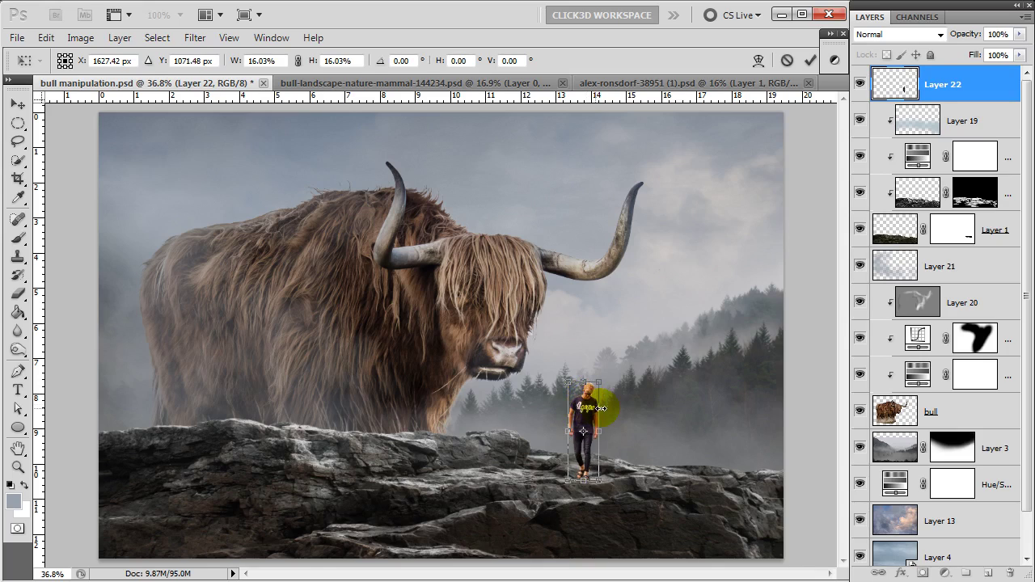
{"action": "key", "text": "Return"}
Flip the man horizontally with Free Transform.
{"action": "key", "text": "ctrl+t"}
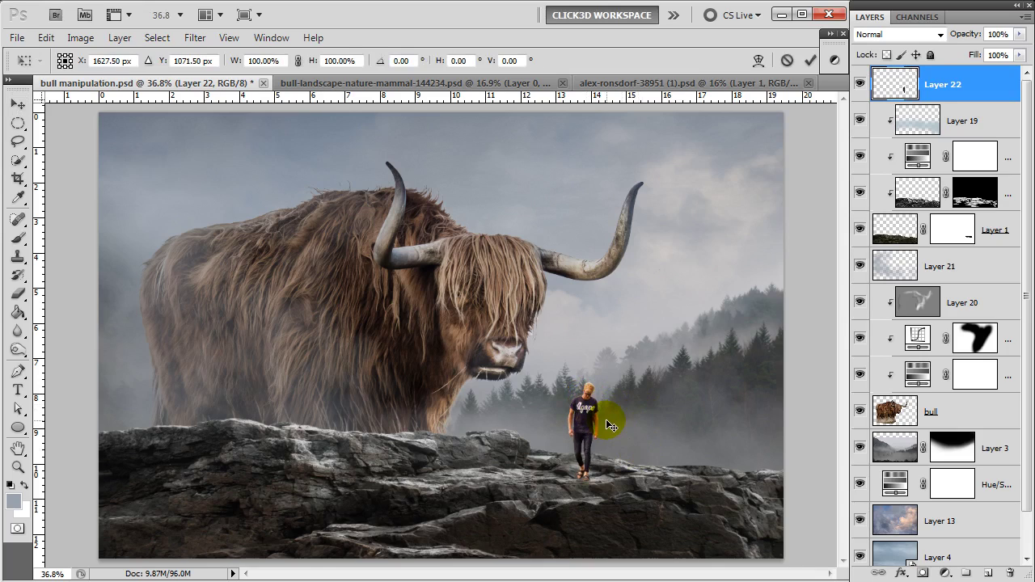
{"action": "right_click", "coordinate": [593, 402]}
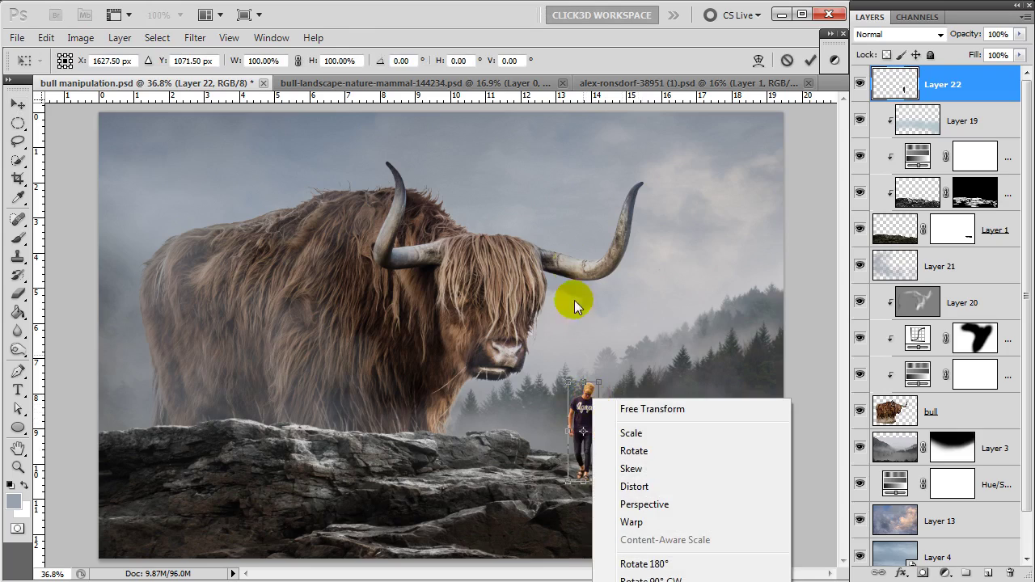
{"action": "right_click", "coordinate": [563, 234]}
{"action": "left_click", "coordinate": [622, 460]}
{"action": "key", "text": "Return"}
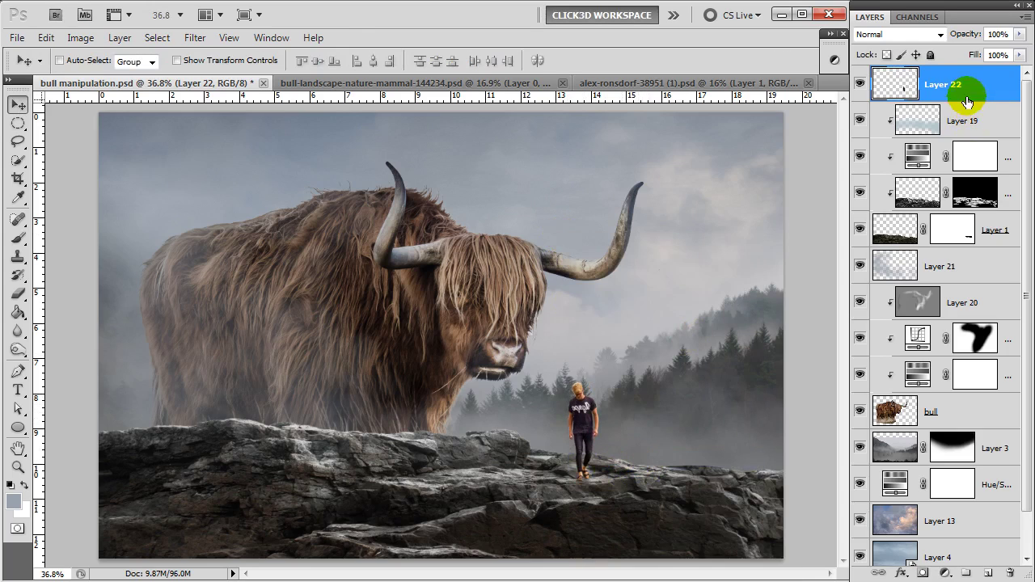
Name Layer 22 boy, desaturate it to -63 with Hue/Saturation, and add Brightness/Contrast.
{"action": "type", "text": "boy"}
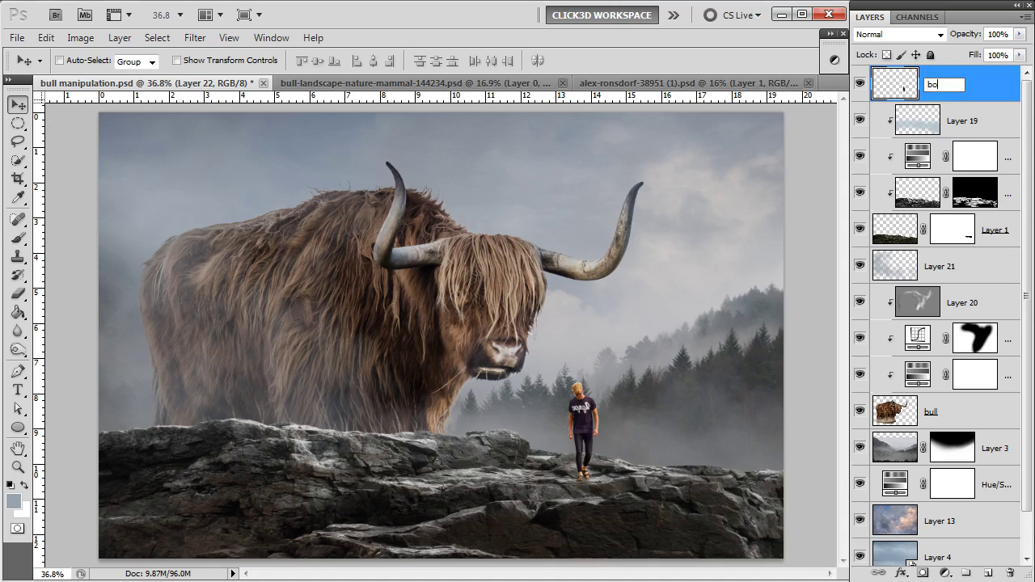
{"action": "left_click", "coordinate": [945, 87]}
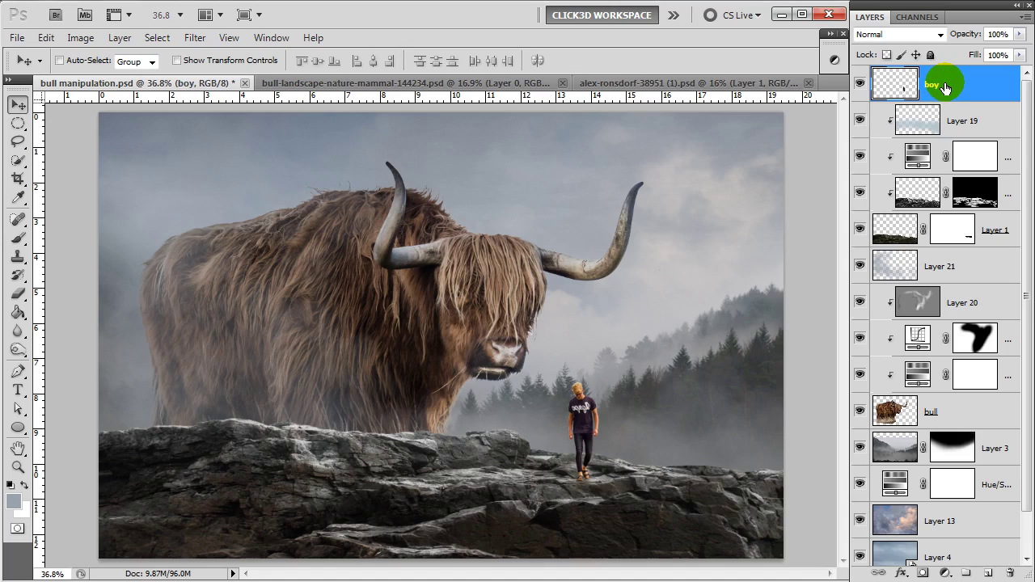
{"action": "left_click", "coordinate": [946, 573]}
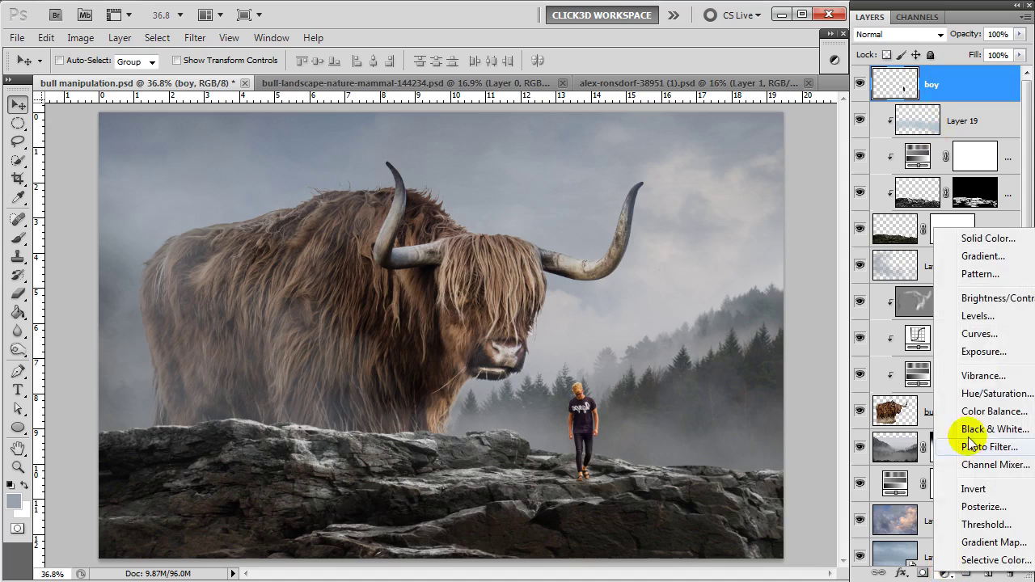
{"action": "left_click", "coordinate": [981, 394]}
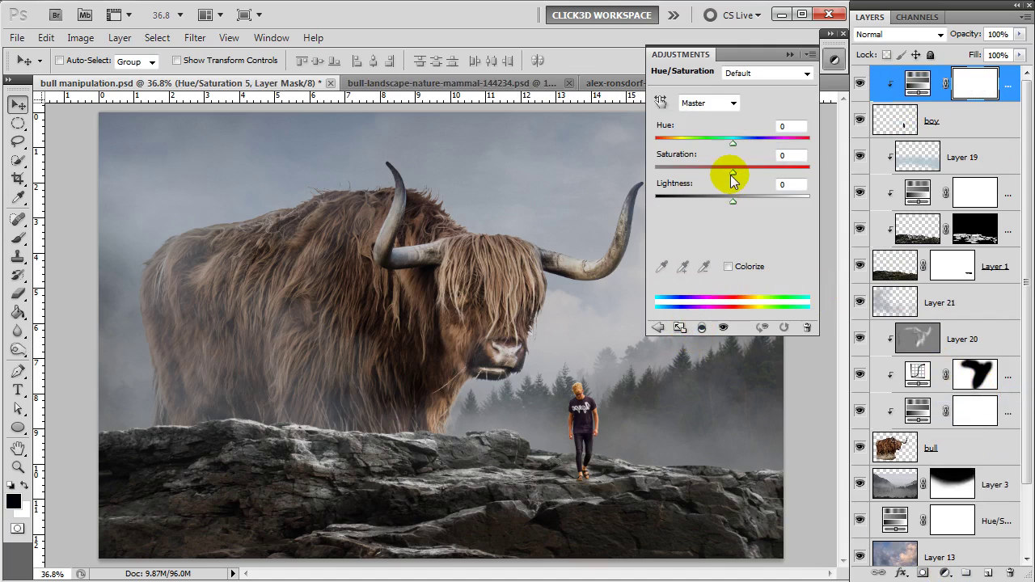
{"action": "left_click_drag", "start_coordinate": [731, 173], "coordinate": [682, 174]}
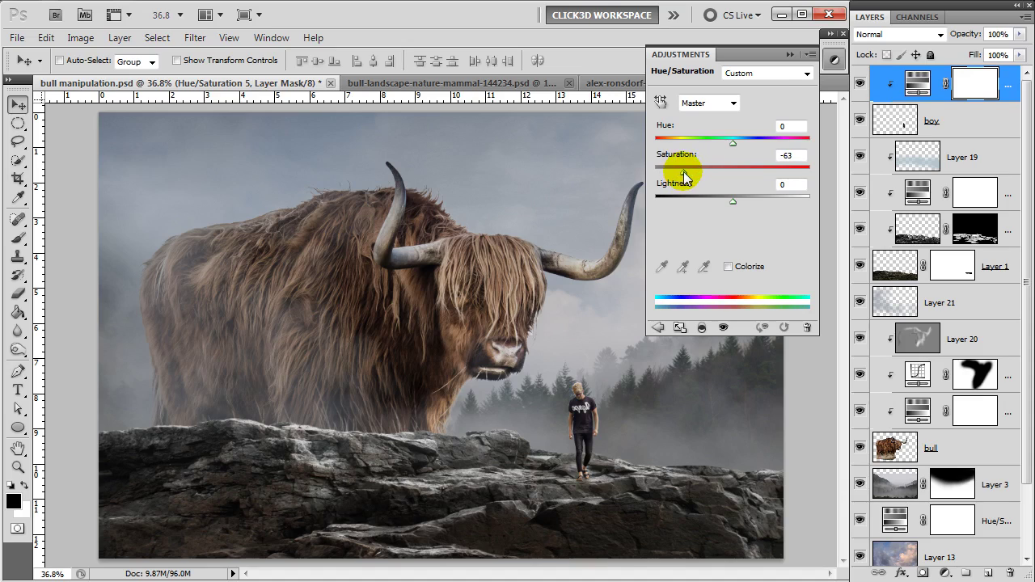
{"action": "left_click", "coordinate": [791, 54]}
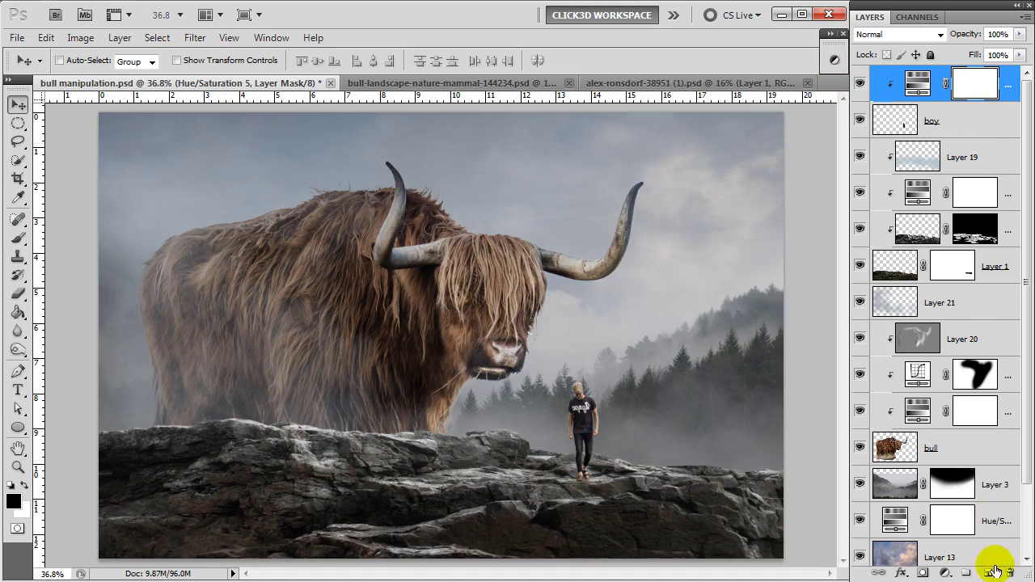
{"action": "left_click", "coordinate": [945, 573]}
{"action": "left_click", "coordinate": [989, 300]}
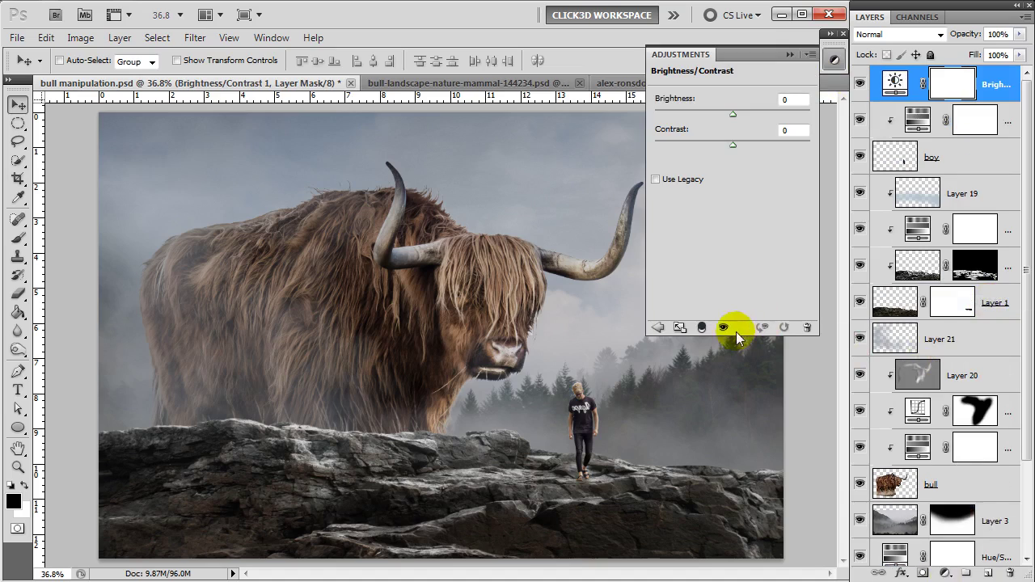
Clip the Brightness/Contrast layer to the layer below and set Brightness to 20.
{"action": "left_click", "coordinate": [701, 327]}
{"action": "left_click_drag", "start_coordinate": [732, 114], "coordinate": [740, 116]}
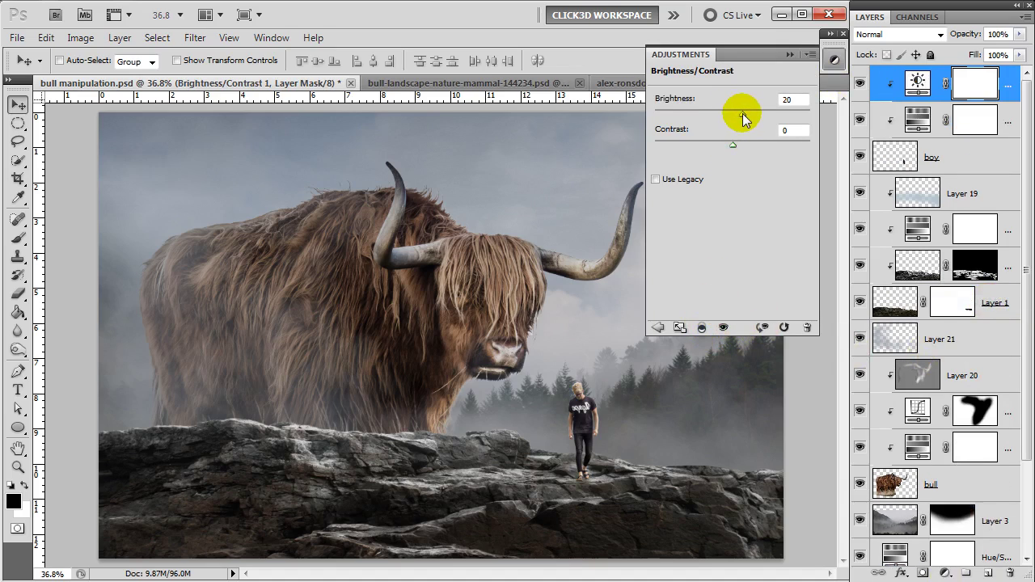
{"action": "left_click", "coordinate": [790, 55]}
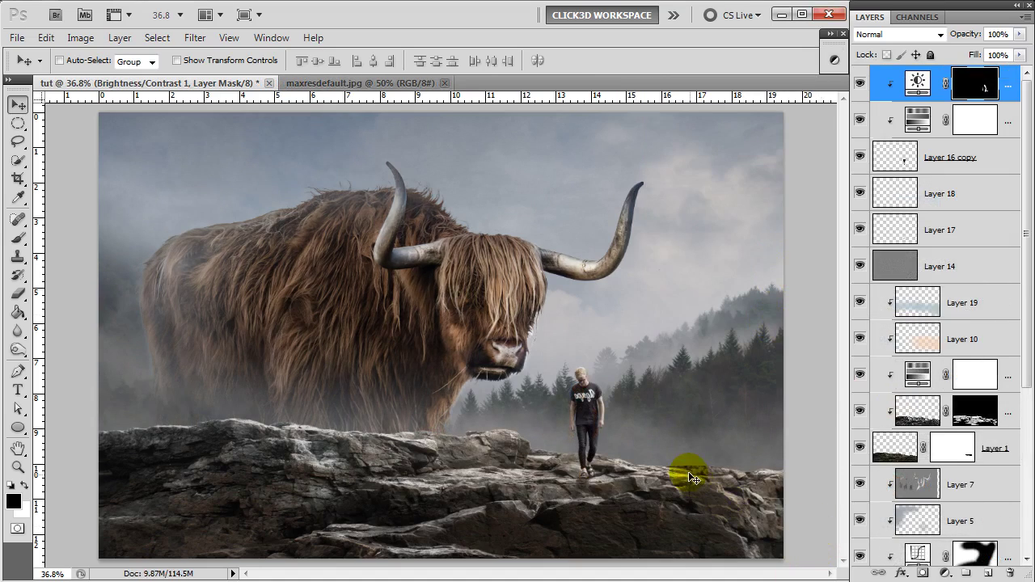
Add a new layer and set up a soft textured brush at 400 px and 26% opacity.
{"action": "left_click", "coordinate": [988, 573]}
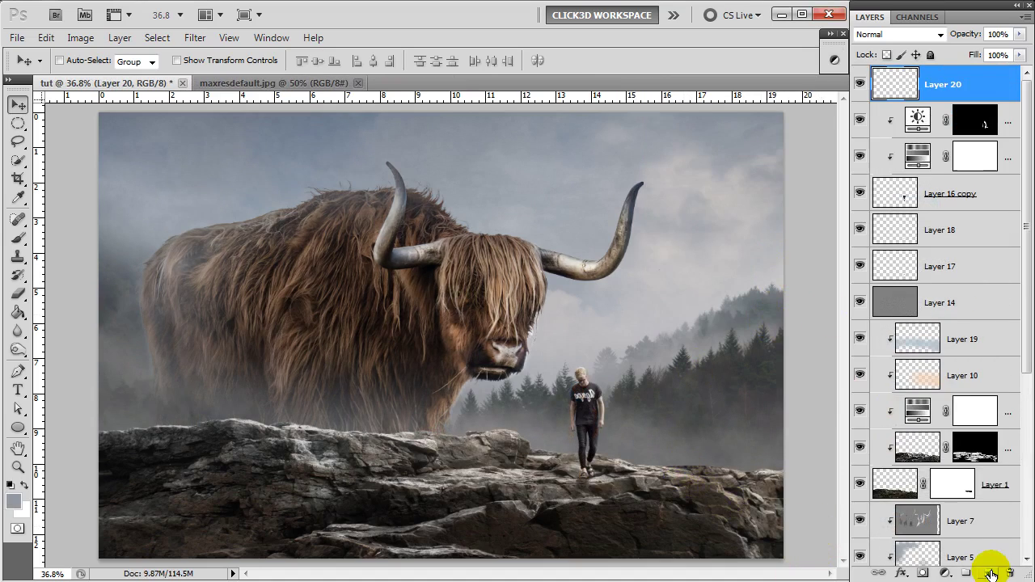
{"action": "key", "text": "b"}
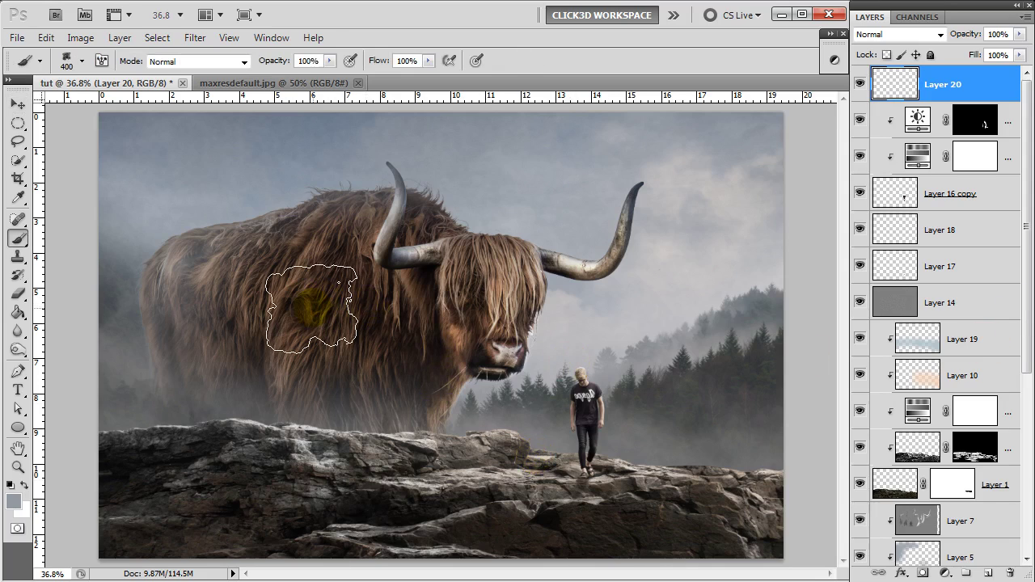
{"action": "right_click", "coordinate": [194, 186]}
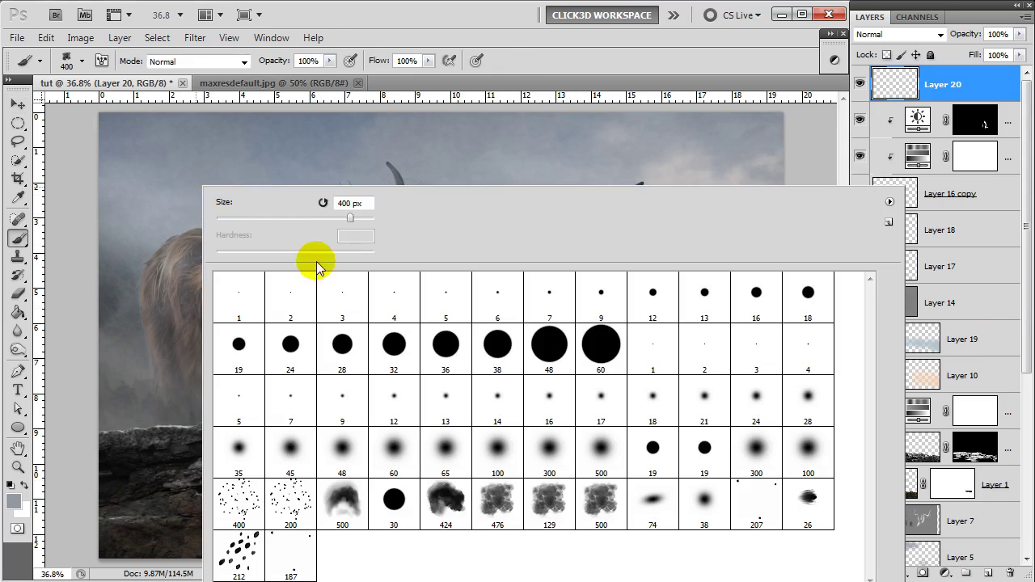
{"action": "double_click", "coordinate": [543, 502]}
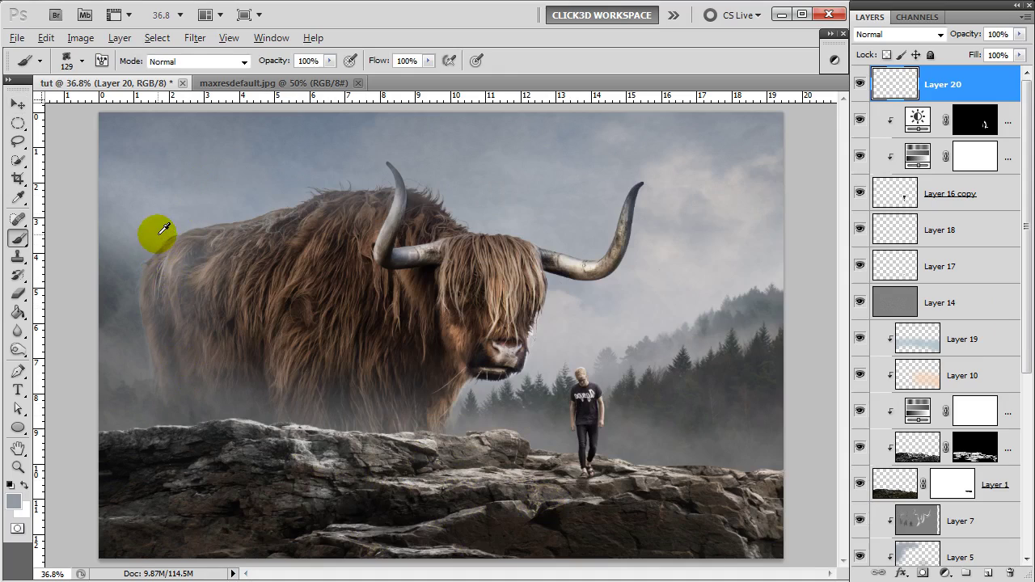
{"action": "key", "text": "bracketright"}
{"action": "key", "text": "bracketright"}
{"action": "key", "text": "bracketright"}
{"action": "key", "text": "bracketright"}
{"action": "left_click", "coordinate": [329, 60]}
{"action": "left_click_drag", "start_coordinate": [327, 75], "coordinate": [269, 78]}
{"action": "key", "text": "bracketleft"}
{"action": "key", "text": "bracketleft"}
Paint haze over the bull's rear and lower-left rocks, set 79% opacity, and name the layer smoke.
{"action": "mouse_move", "coordinate": [146, 237]}
{"action": "left_mouse_down"}
{"action": "mouse_move", "coordinate": [154, 348]}
{"action": "mouse_move", "coordinate": [275, 530]}
{"action": "mouse_move", "coordinate": [689, 549]}
{"action": "mouse_move", "coordinate": [804, 478]}
{"action": "left_mouse_up"}
{"action": "mouse_move", "coordinate": [566, 574]}
{"action": "left_mouse_down"}
{"action": "mouse_move", "coordinate": [254, 520]}
{"action": "mouse_move", "coordinate": [143, 399]}
{"action": "mouse_move", "coordinate": [115, 413]}
{"action": "mouse_move", "coordinate": [324, 566]}
{"action": "mouse_move", "coordinate": [319, 462]}
{"action": "mouse_move", "coordinate": [269, 455]}
{"action": "mouse_move", "coordinate": [774, 474]}
{"action": "mouse_move", "coordinate": [823, 332]}
{"action": "mouse_move", "coordinate": [735, 426]}
{"action": "left_mouse_up"}
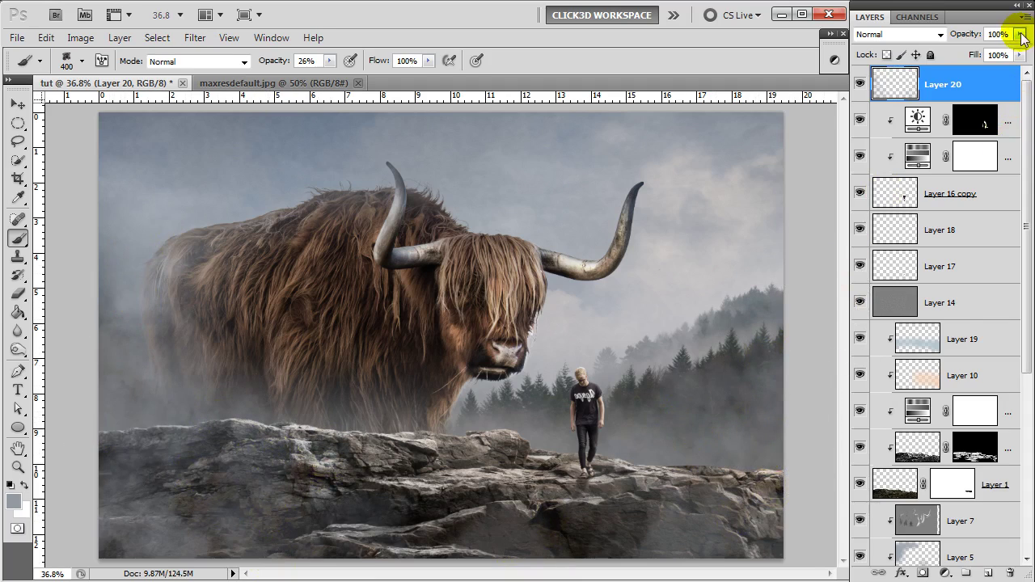
{"action": "left_click_drag", "start_coordinate": [1022, 35], "coordinate": [1003, 49]}
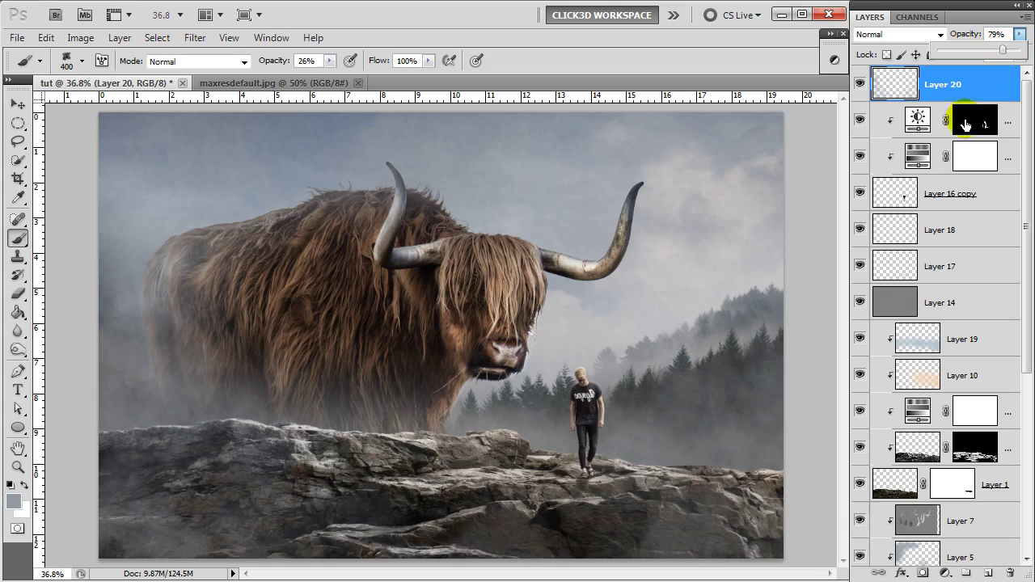
{"action": "double_click", "coordinate": [945, 84]}
{"action": "type", "text": "smoke"}
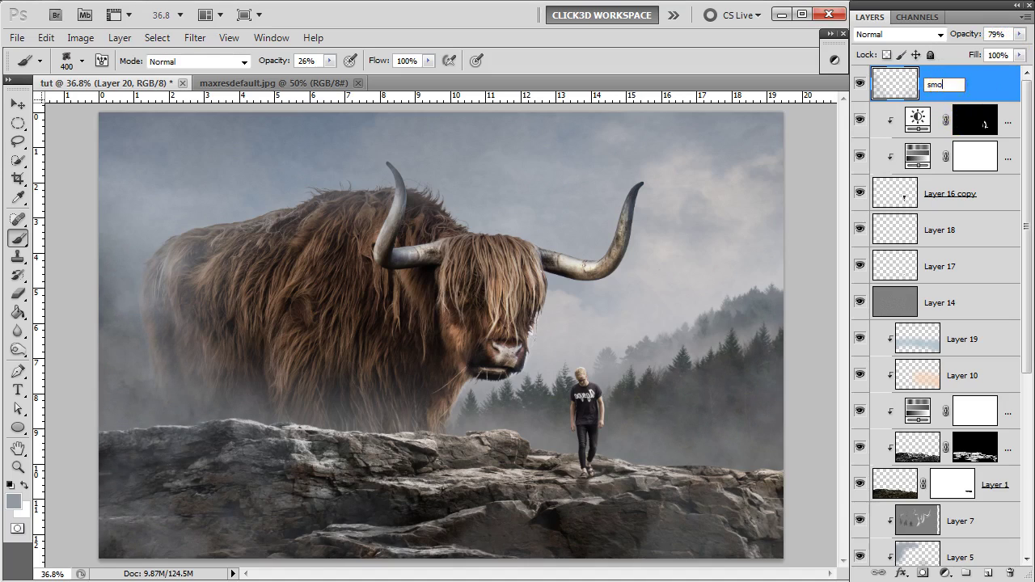
{"action": "key", "text": "Return"}
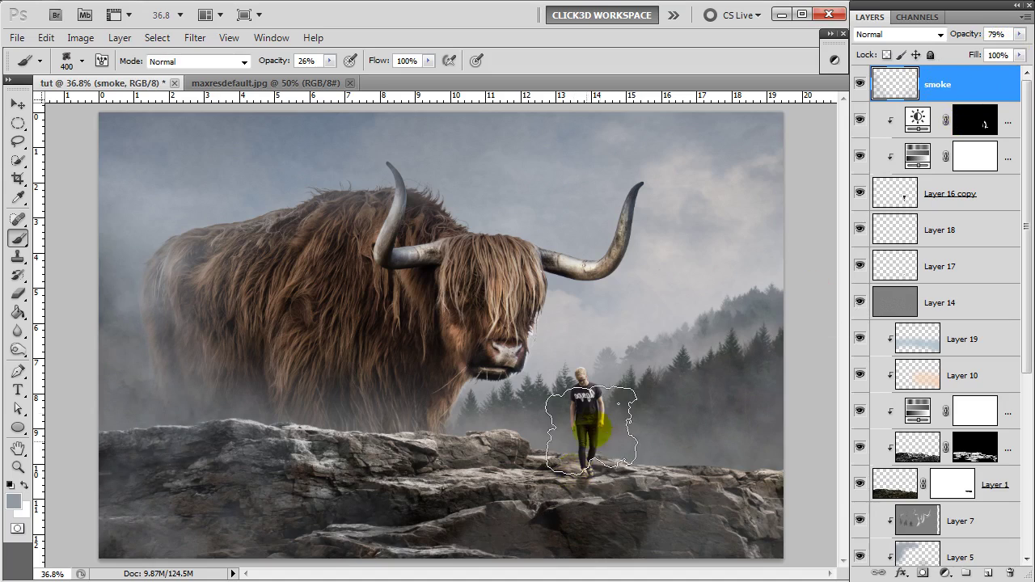
{"action": "key", "text": "v"}
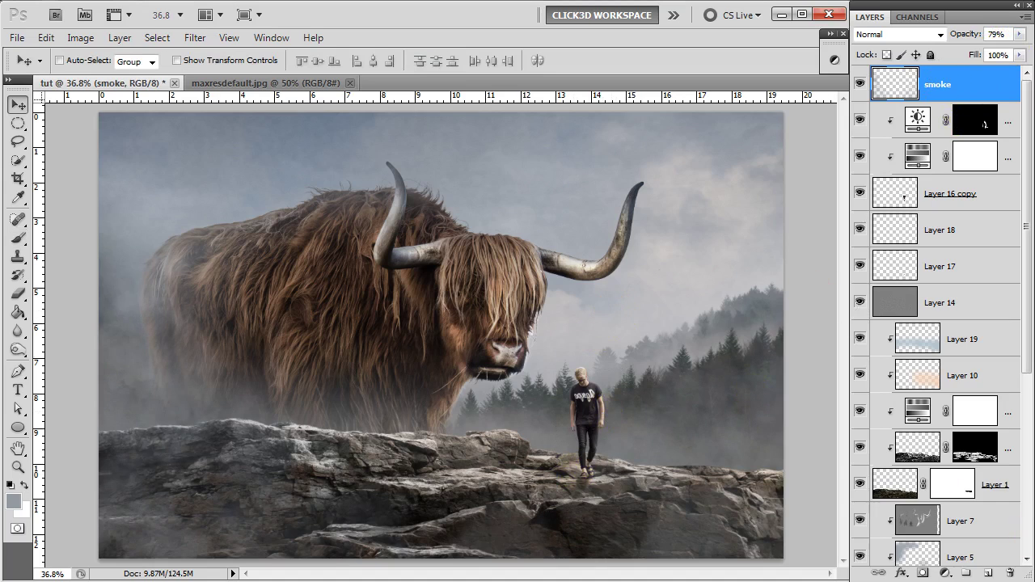
Add a Gradient Map adjustment using the blue-to-white preset gradient.
{"action": "left_click", "coordinate": [945, 572]}
{"action": "left_click", "coordinate": [989, 547]}
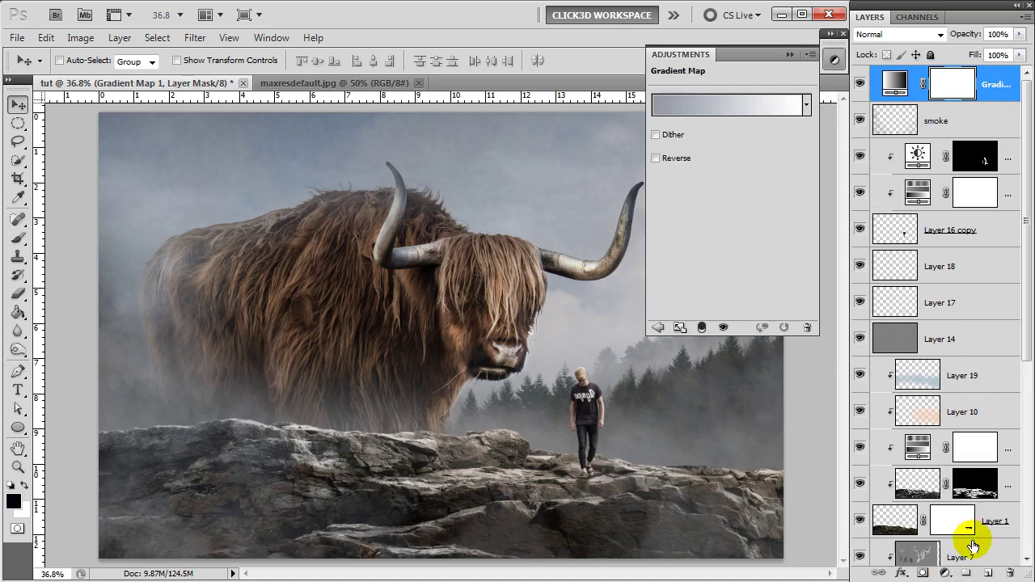
{"action": "left_click", "coordinate": [715, 112]}
{"action": "left_click_drag", "start_coordinate": [710, 196], "coordinate": [712, 251]}
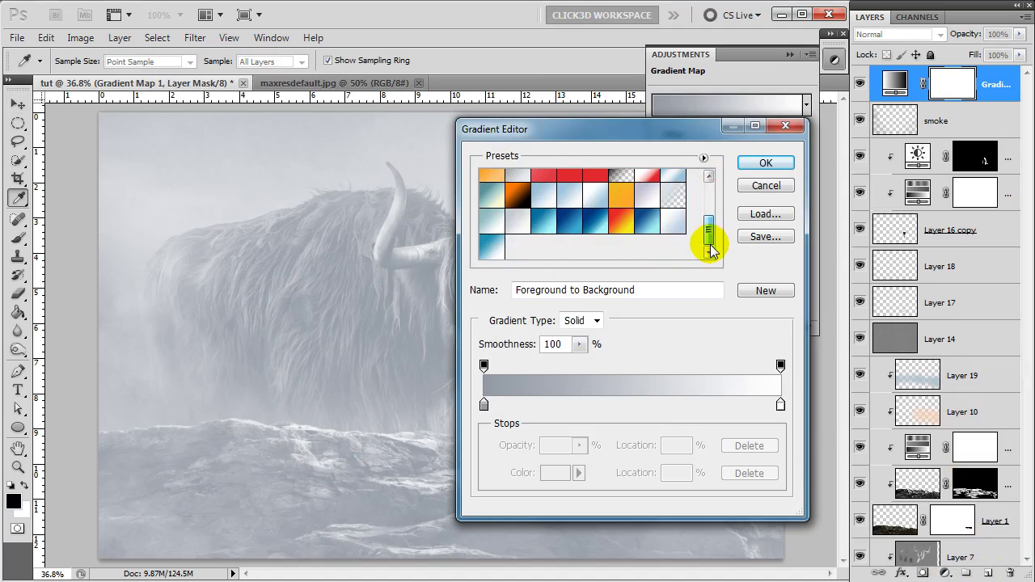
{"action": "left_click", "coordinate": [485, 249]}
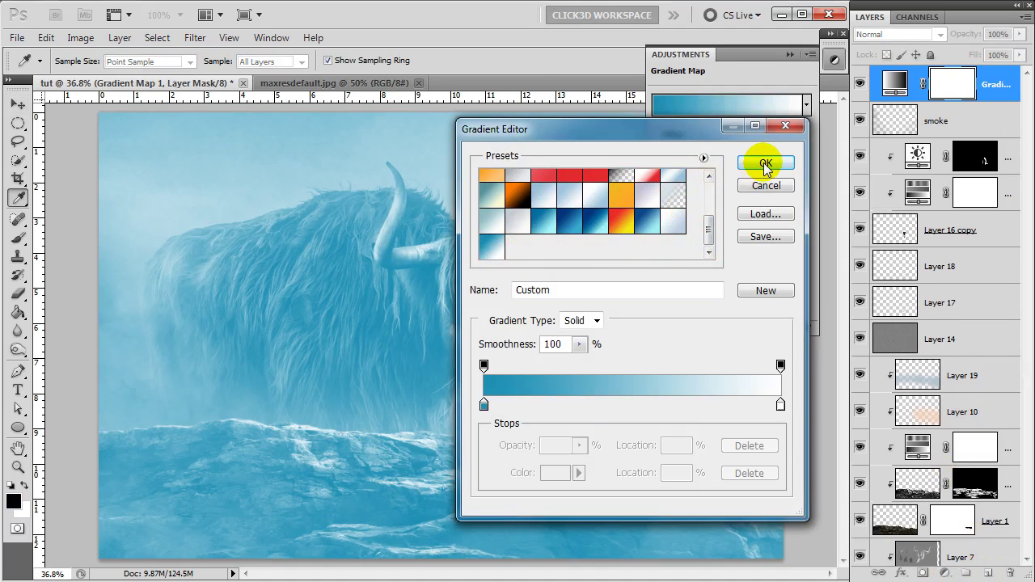
{"action": "left_click", "coordinate": [765, 164]}
{"action": "left_click", "coordinate": [790, 54]}
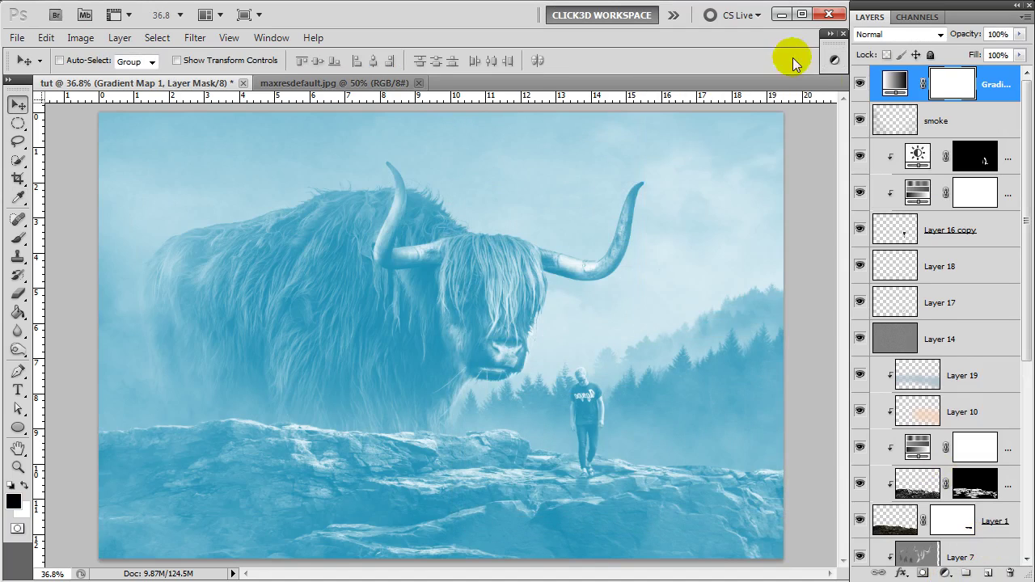
Set the Gradient Map layer to Soft Light at 27% opacity.
{"action": "left_click", "coordinate": [922, 39]}
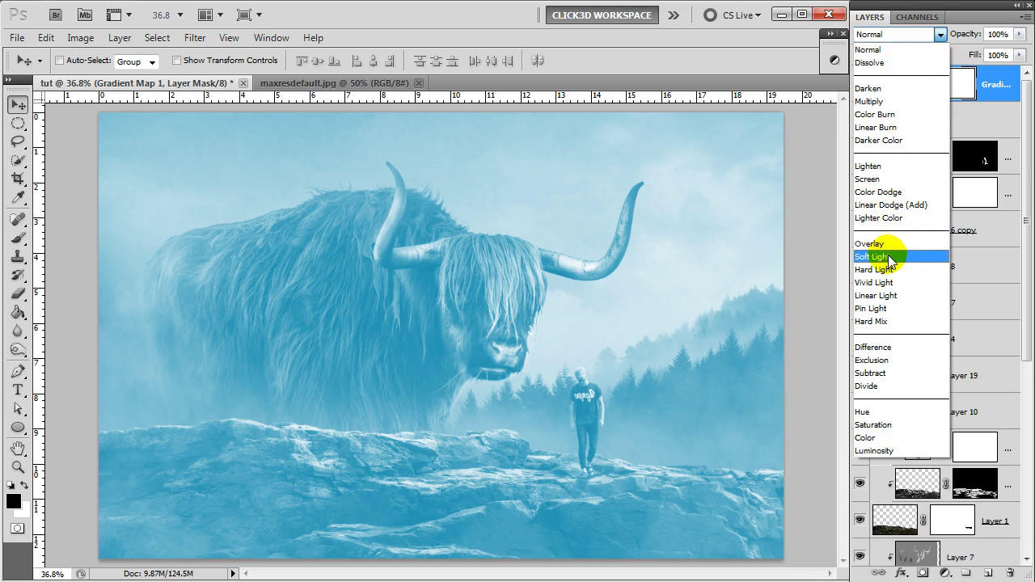
{"action": "left_click", "coordinate": [890, 257]}
{"action": "left_click", "coordinate": [1020, 34]}
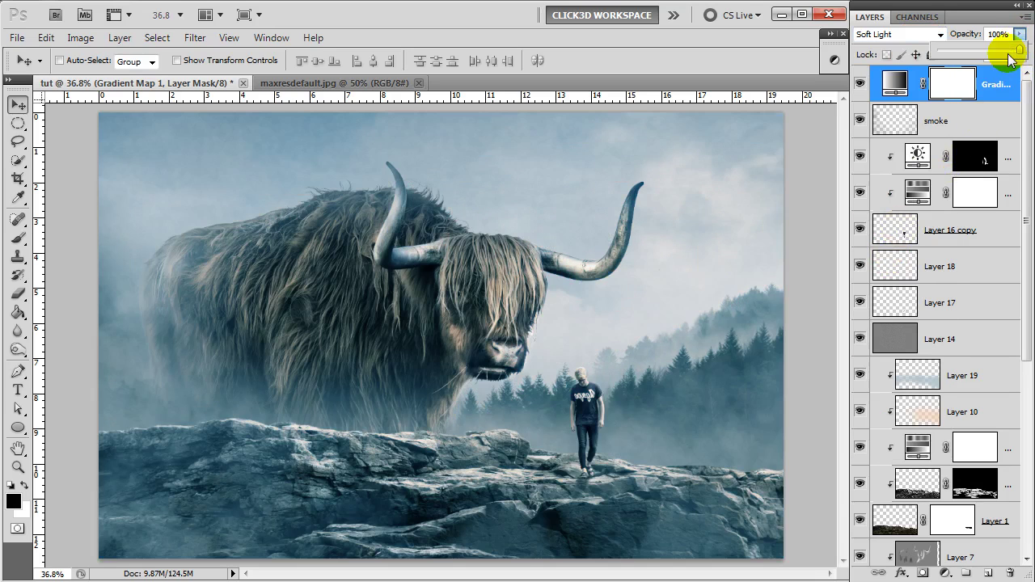
{"action": "left_click_drag", "start_coordinate": [963, 52], "coordinate": [961, 52]}
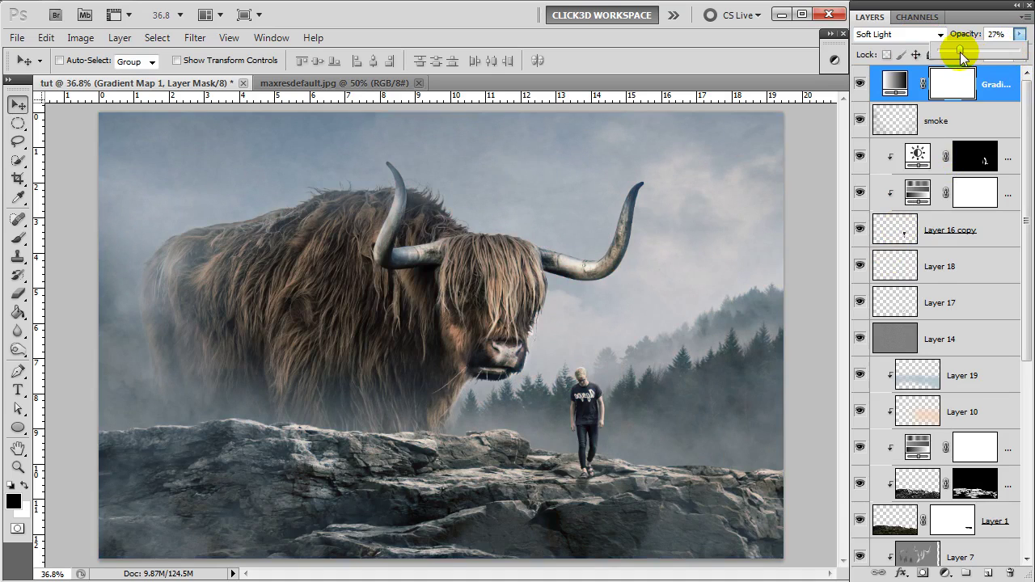
{"action": "left_click", "coordinate": [1012, 83]}
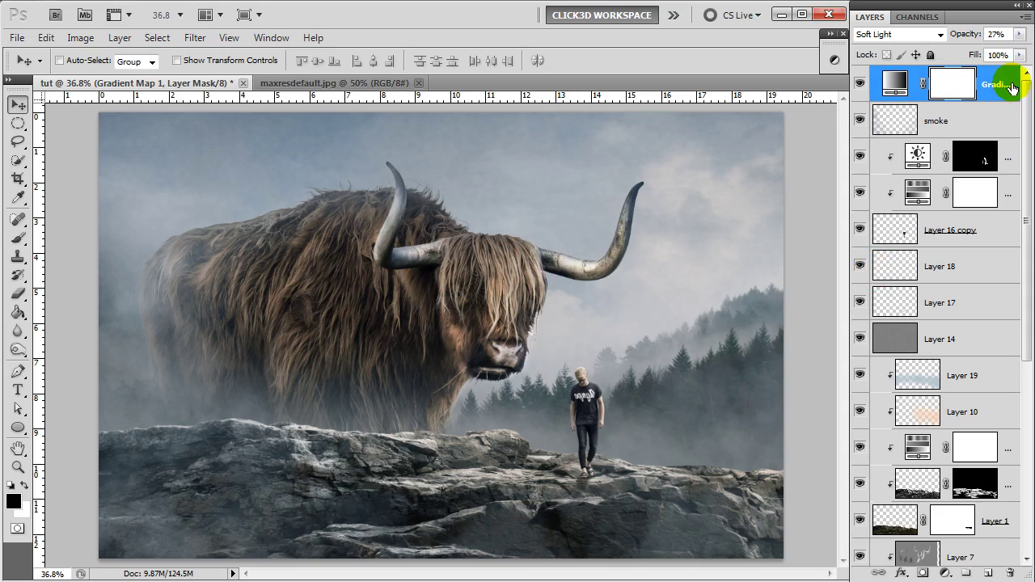
Add a Selective Color layer; set Reds Cyan -11, Magenta +2 and Yellows Cyan -9, Magenta -3, Yellow +3.
{"action": "left_click", "coordinate": [945, 572]}
{"action": "left_click", "coordinate": [971, 568]}
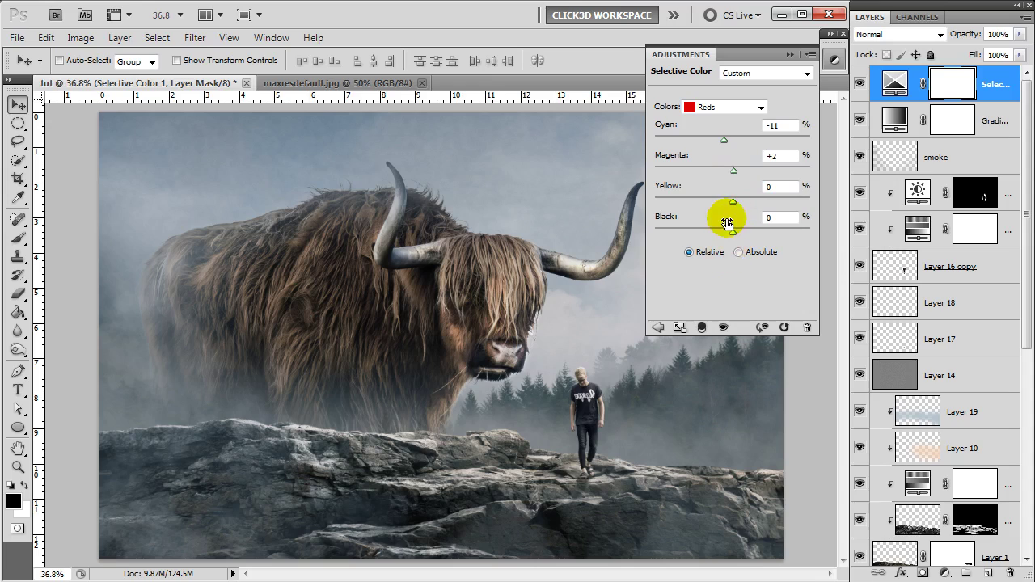
{"action": "left_click", "coordinate": [760, 107]}
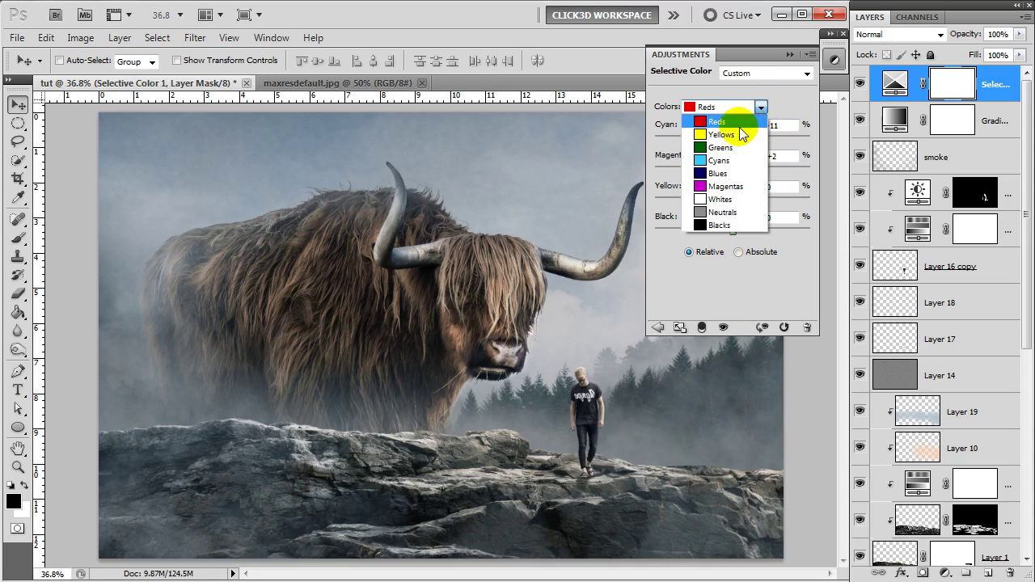
{"action": "left_click", "coordinate": [720, 134]}
{"action": "left_click", "coordinate": [730, 141]}
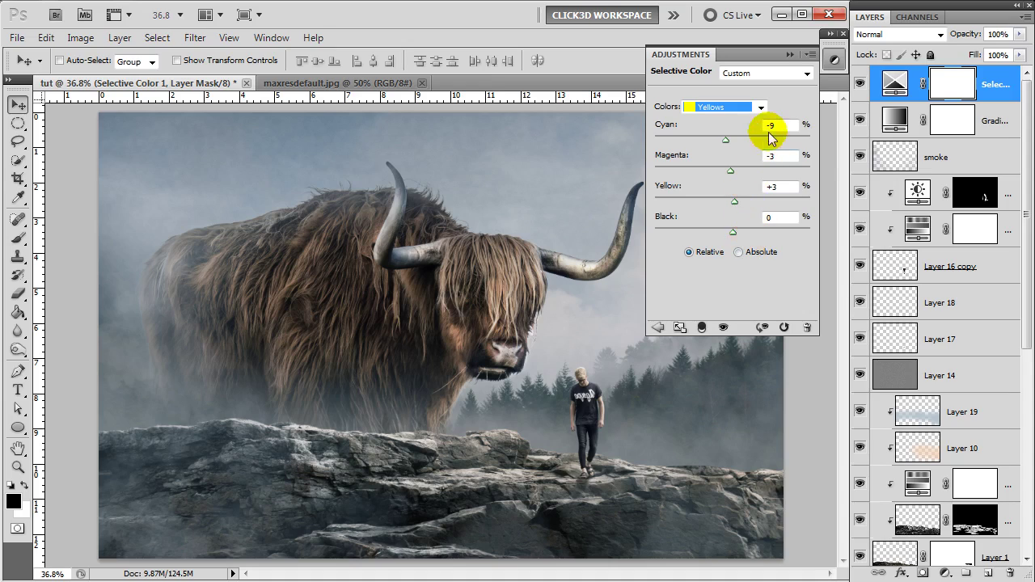
Set the Greens range to Cyan +12 and Magenta -41, then collapse the adjustment settings.
{"action": "left_click", "coordinate": [760, 107]}
{"action": "left_click", "coordinate": [724, 149]}
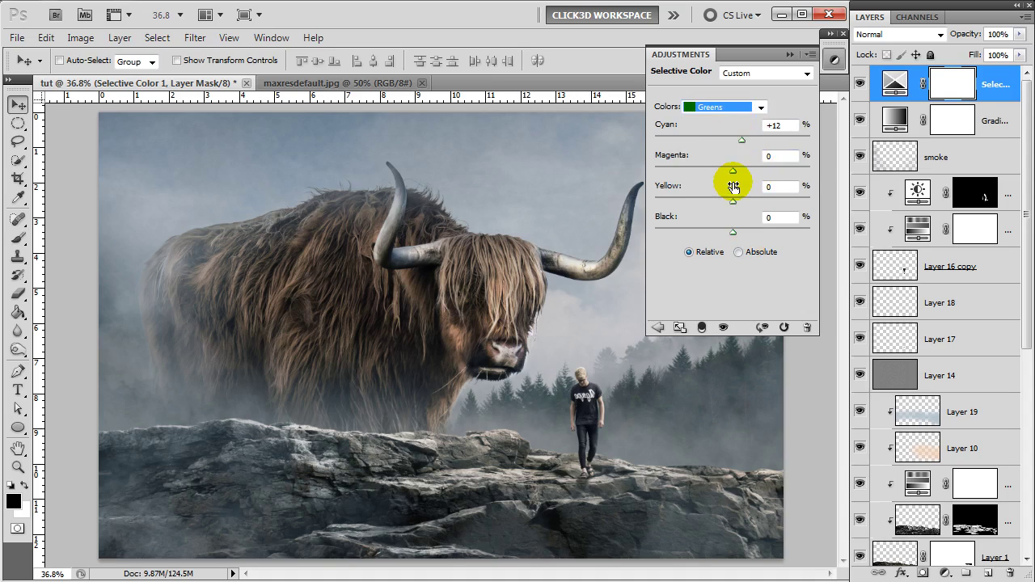
{"action": "left_click_drag", "start_coordinate": [733, 171], "coordinate": [703, 170]}
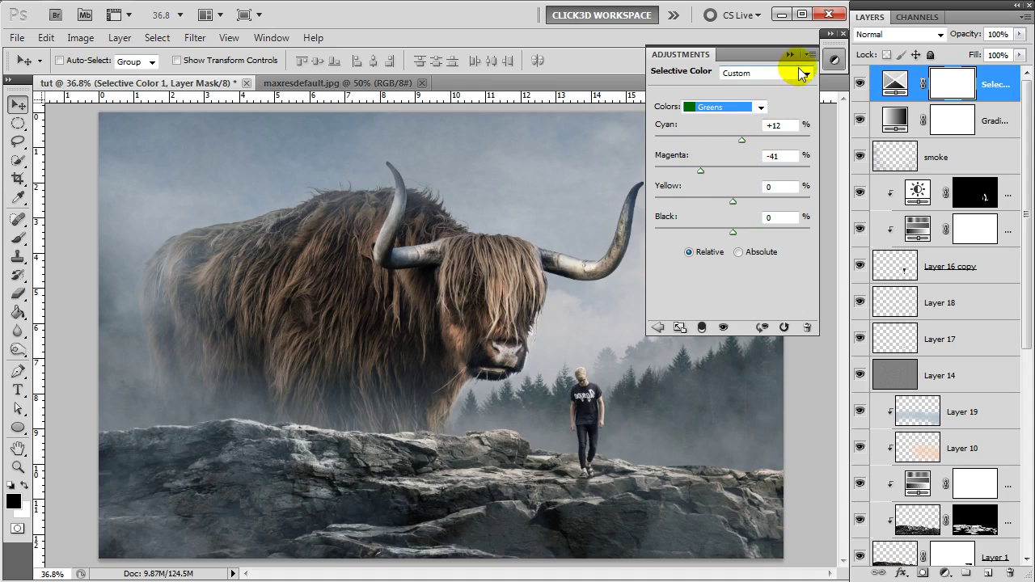
{"action": "left_click", "coordinate": [786, 35]}
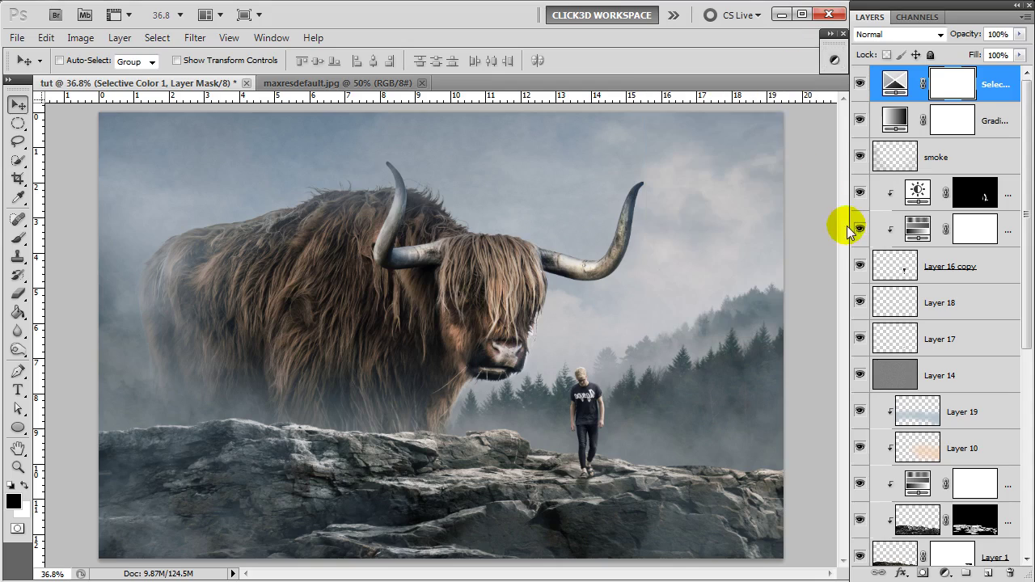
Add a Color Balance layer and push the midtones slightly toward cyan, green and blue.
{"action": "left_click", "coordinate": [945, 571]}
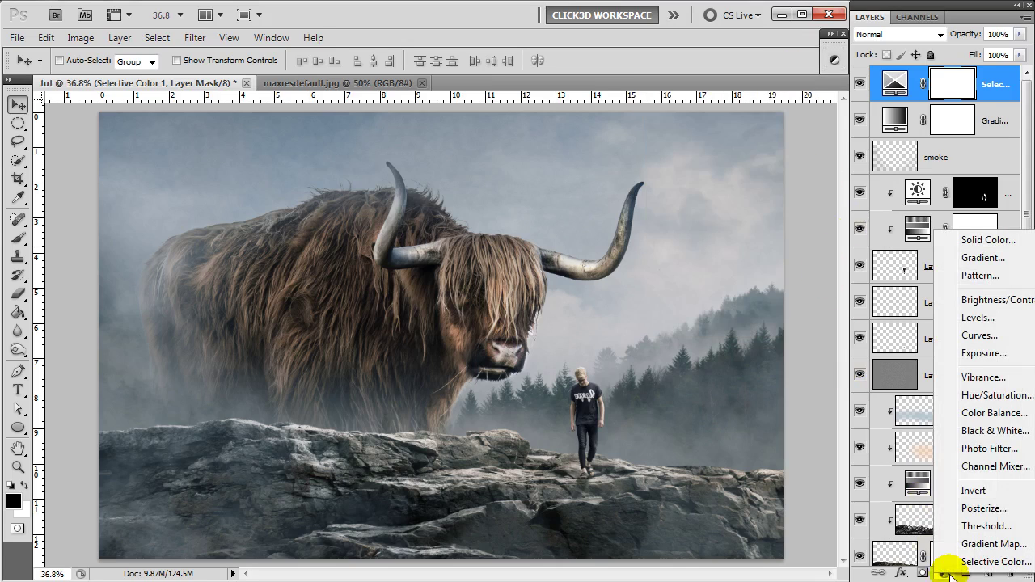
{"action": "left_click", "coordinate": [995, 413]}
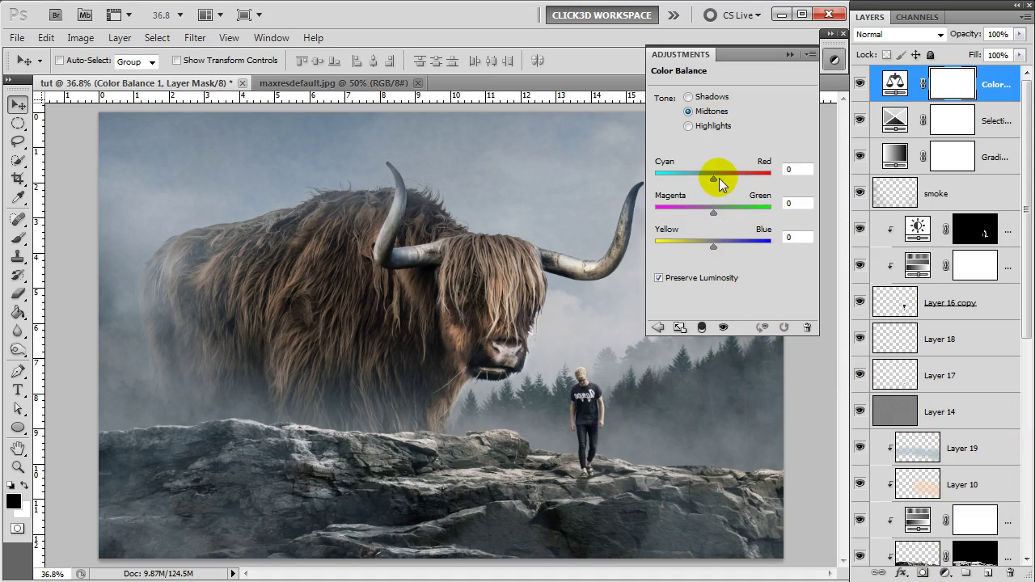
{"action": "left_click_drag", "start_coordinate": [716, 180], "coordinate": [713, 182]}
{"action": "left_click", "coordinate": [715, 211]}
{"action": "left_click", "coordinate": [712, 247]}
{"action": "left_click_drag", "start_coordinate": [712, 247], "coordinate": [720, 246]}
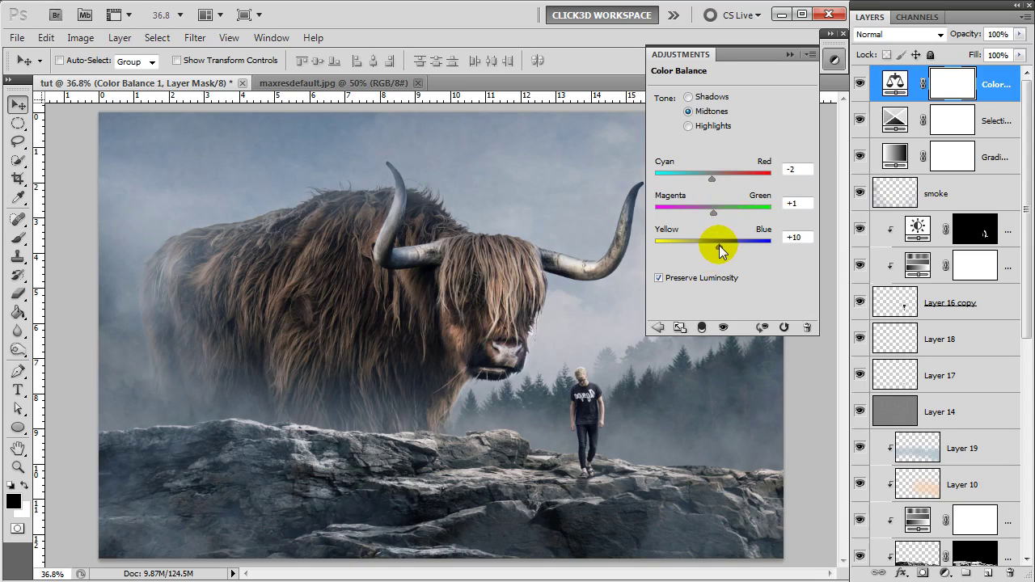
Shift the shadows toward magenta and blue, and set highlights Cyan/Red −3, Magenta/Green +3.
{"action": "left_click", "coordinate": [716, 96]}
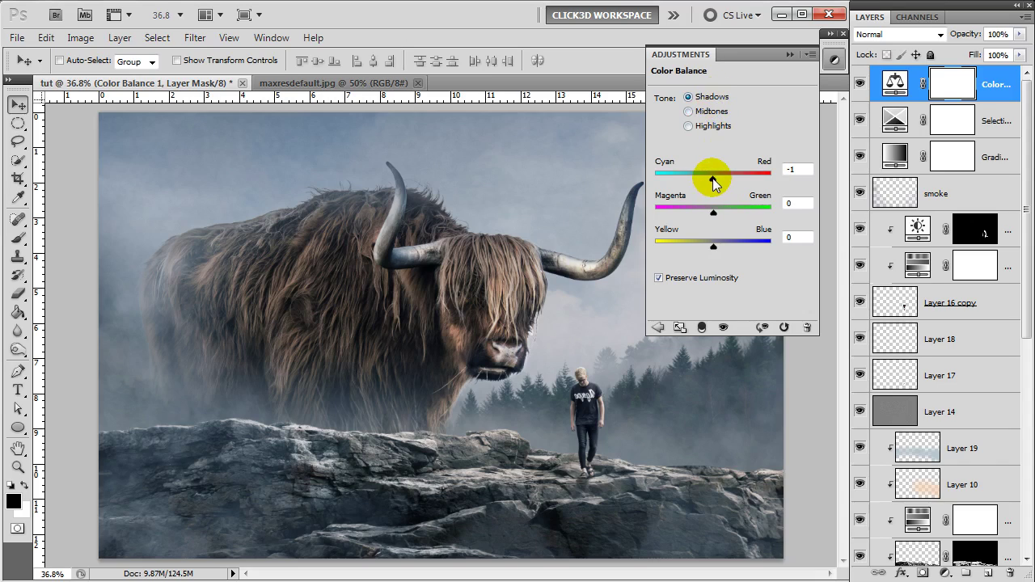
{"action": "left_click_drag", "start_coordinate": [714, 213], "coordinate": [710, 212]}
{"action": "left_click_drag", "start_coordinate": [713, 245], "coordinate": [714, 245]}
{"action": "left_click", "coordinate": [717, 127]}
{"action": "left_click_drag", "start_coordinate": [715, 178], "coordinate": [711, 178]}
{"action": "left_click", "coordinate": [717, 214]}
{"action": "left_click_drag", "start_coordinate": [714, 213], "coordinate": [717, 215]}
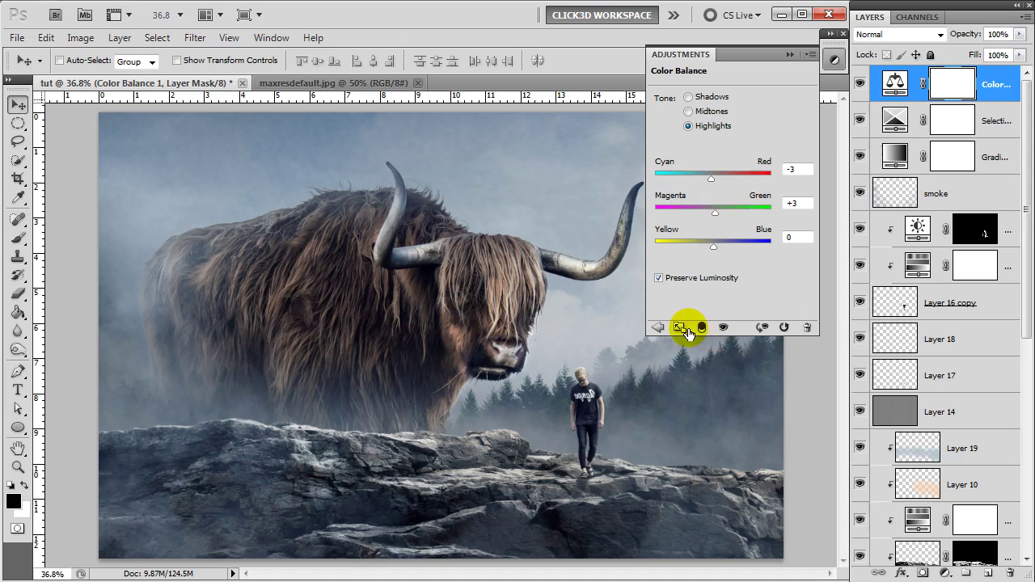
{"action": "left_click", "coordinate": [793, 54]}
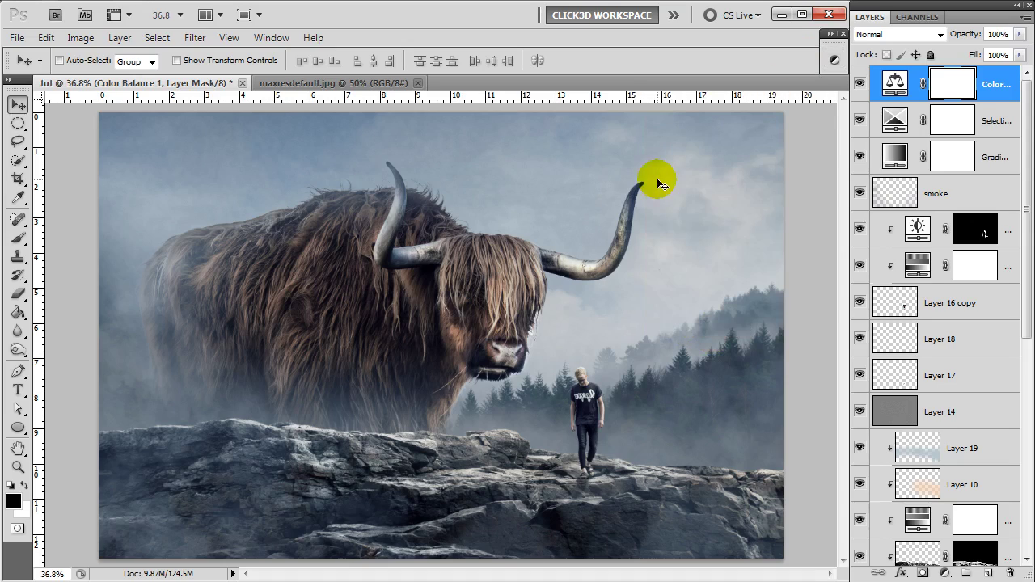
Add a Levels layer with the RGB white input at 236 and the Red white input at 250.
{"action": "left_click", "coordinate": [944, 572]}
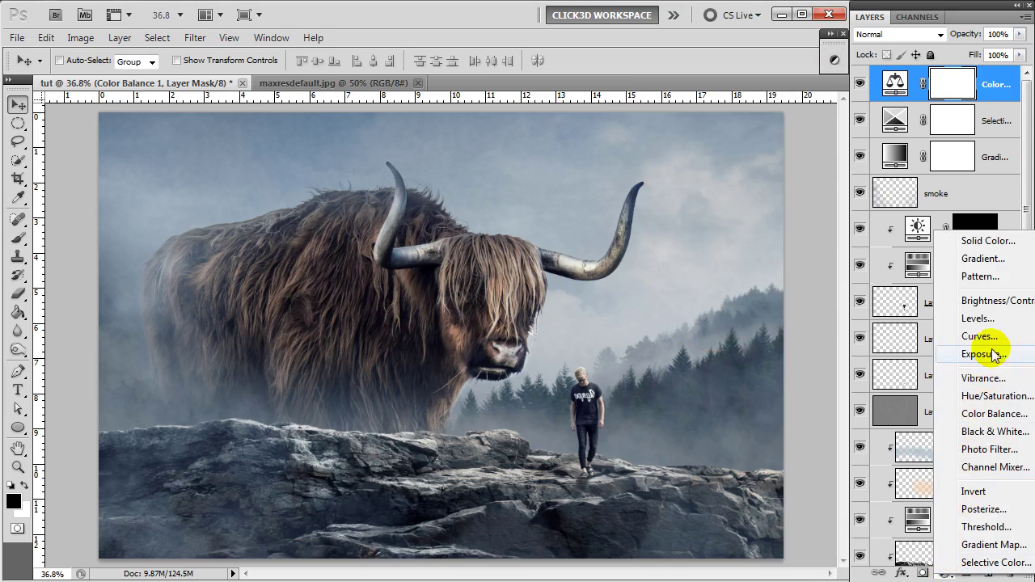
{"action": "left_click", "coordinate": [977, 319]}
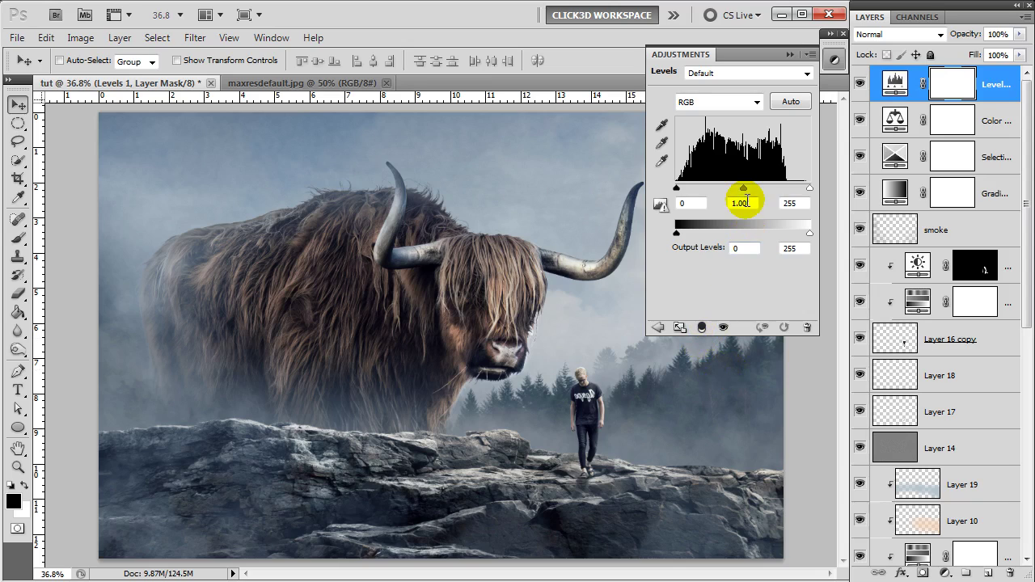
{"action": "left_click_drag", "start_coordinate": [809, 188], "coordinate": [800, 189]}
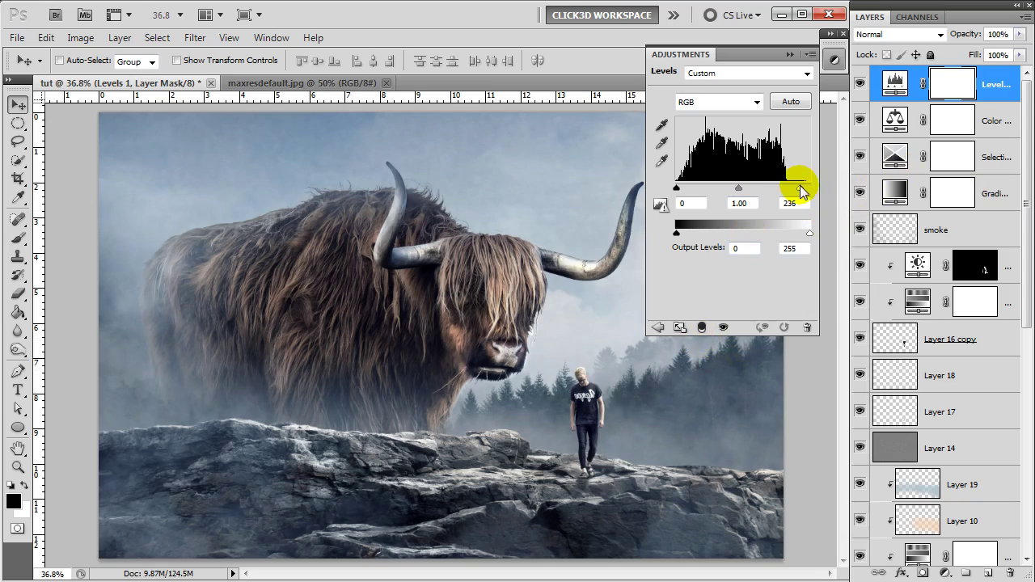
{"action": "left_click", "coordinate": [750, 103]}
{"action": "left_click", "coordinate": [721, 129]}
{"action": "left_click_drag", "start_coordinate": [809, 188], "coordinate": [807, 188]}
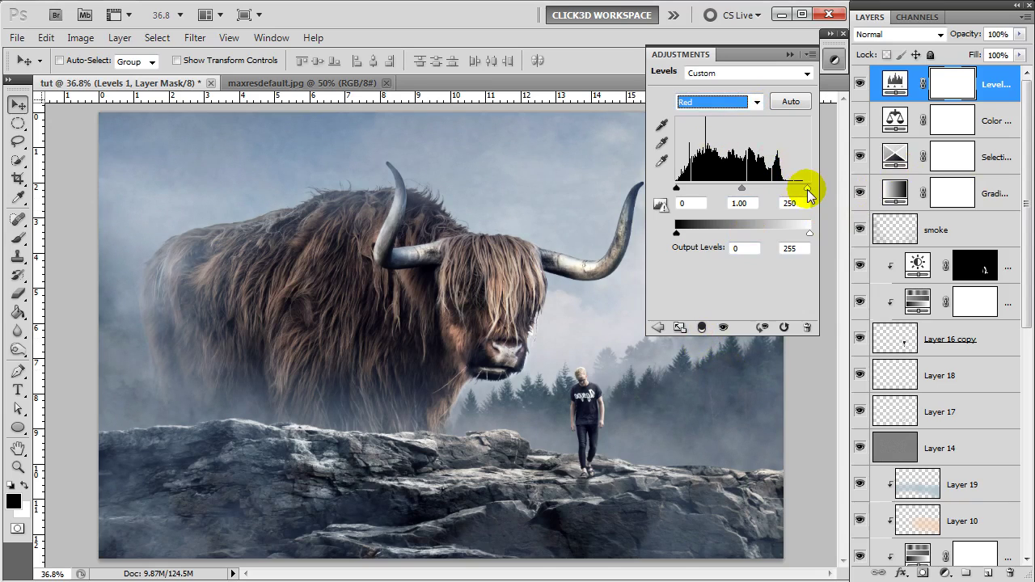
{"action": "left_click", "coordinate": [791, 55]}
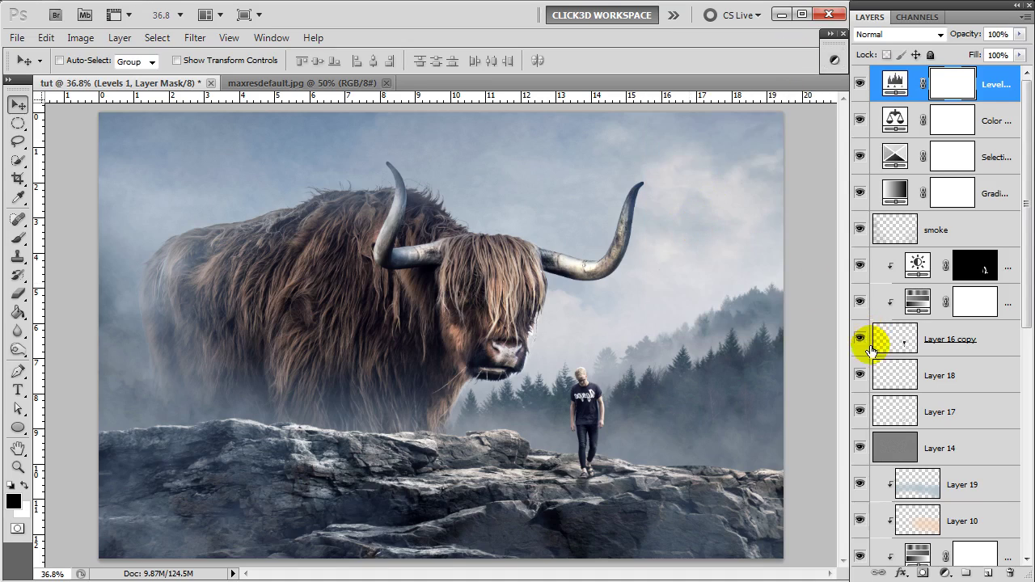
{"action": "left_click", "coordinate": [945, 573]}
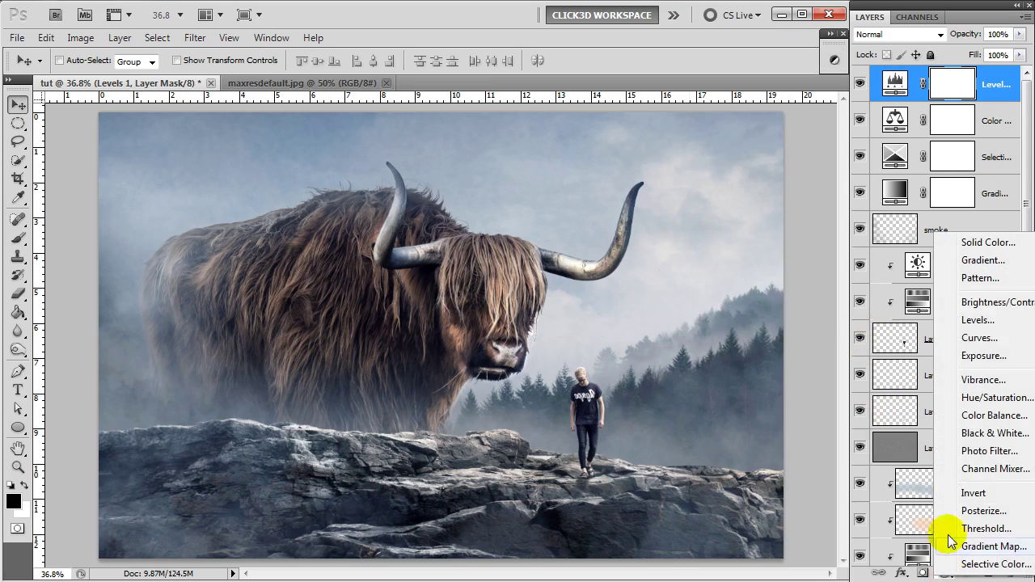
Add a Gradient Fill layer using the Neutral Density preset with a black left stop.
{"action": "left_click", "coordinate": [981, 259]}
{"action": "left_click", "coordinate": [619, 215]}
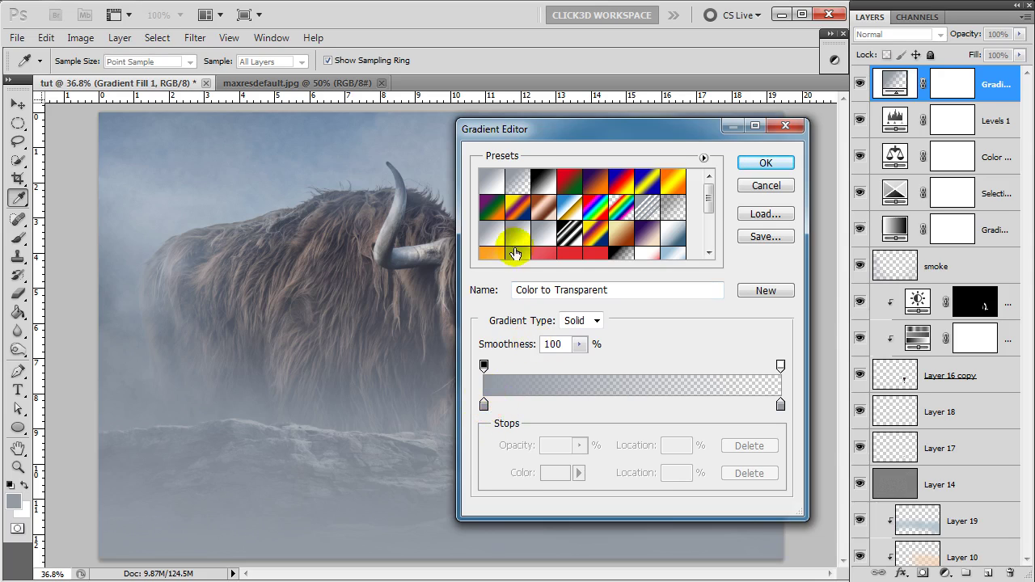
{"action": "left_click", "coordinate": [676, 206]}
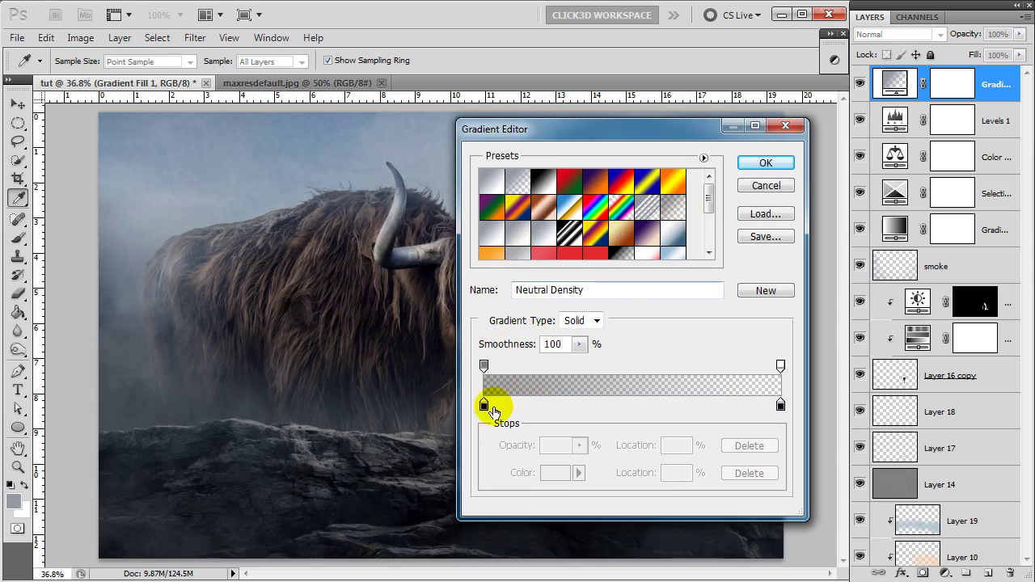
{"action": "left_click", "coordinate": [484, 406]}
{"action": "left_click", "coordinate": [555, 472]}
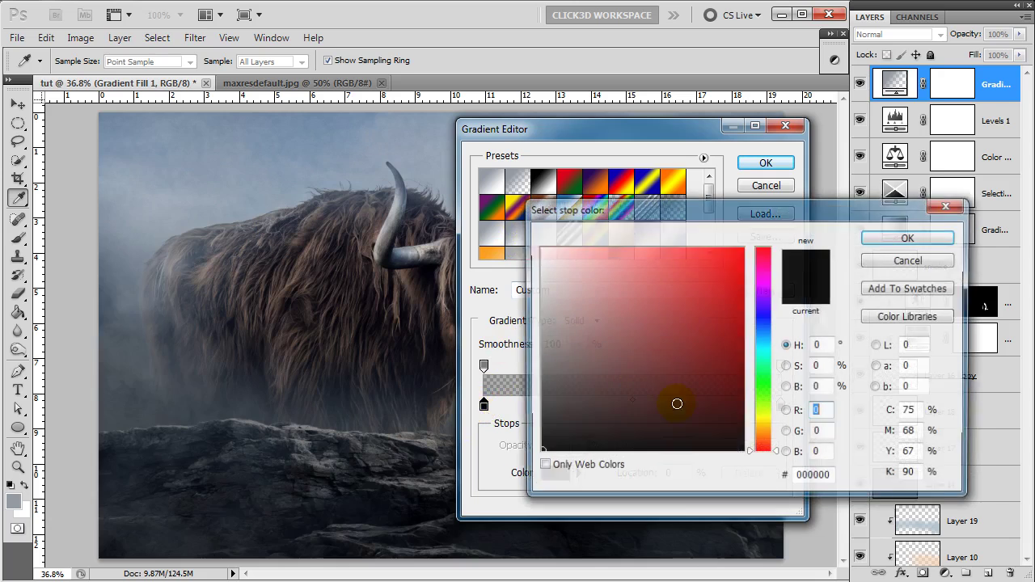
{"action": "left_click", "coordinate": [882, 238]}
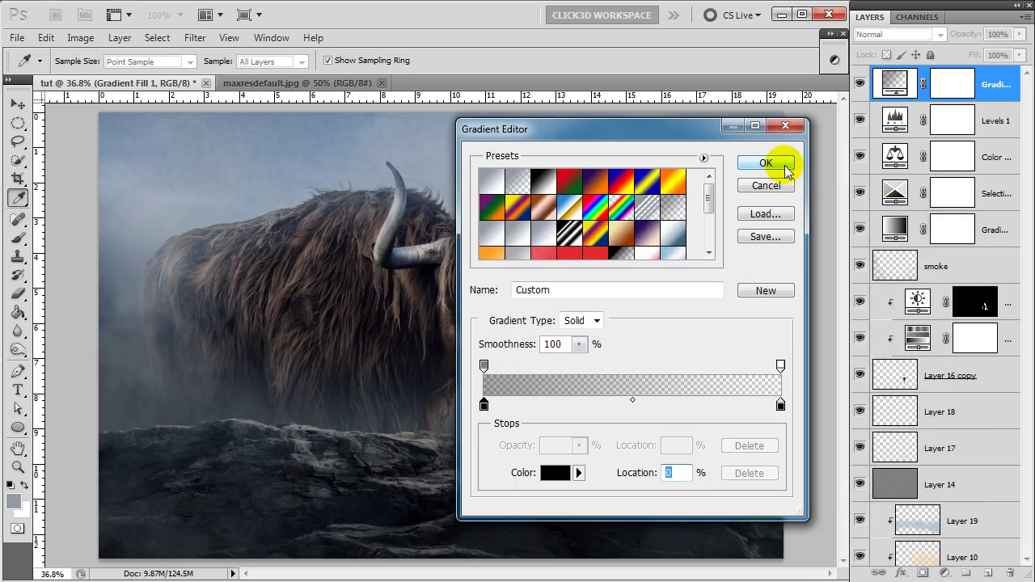
{"action": "left_click", "coordinate": [782, 165]}
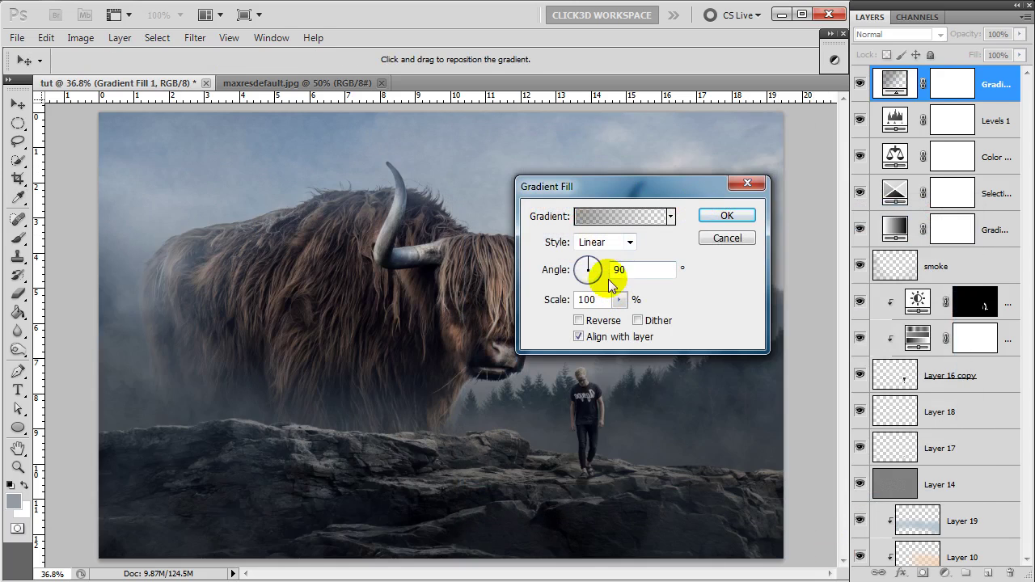
Make the gradient radial and reversed at 150% scale, and set the layer opacity to 38%.
{"action": "left_click", "coordinate": [619, 242]}
{"action": "left_click", "coordinate": [602, 267]}
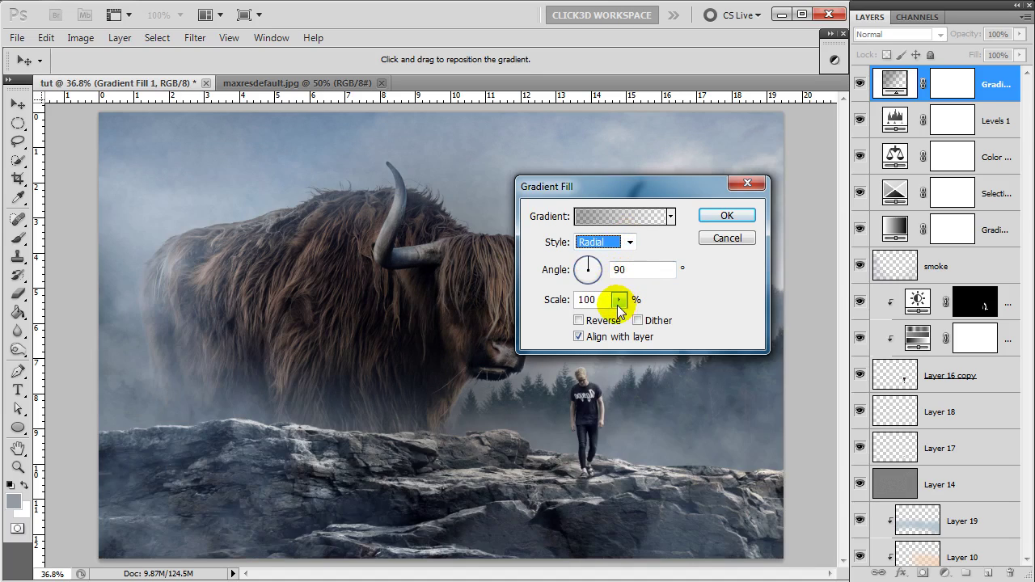
{"action": "left_click", "coordinate": [579, 320]}
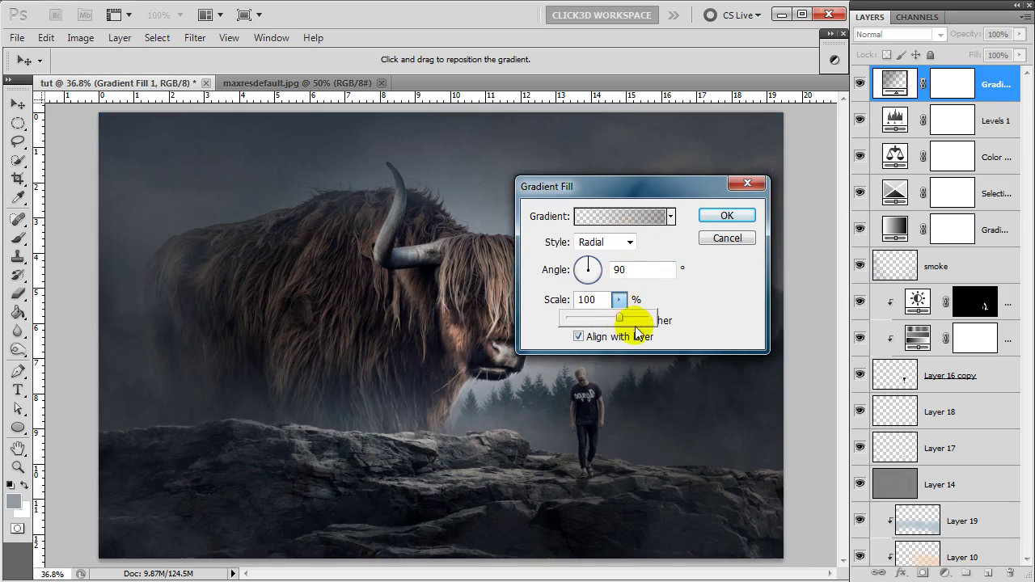
{"action": "left_click_drag", "start_coordinate": [634, 321], "coordinate": [676, 327]}
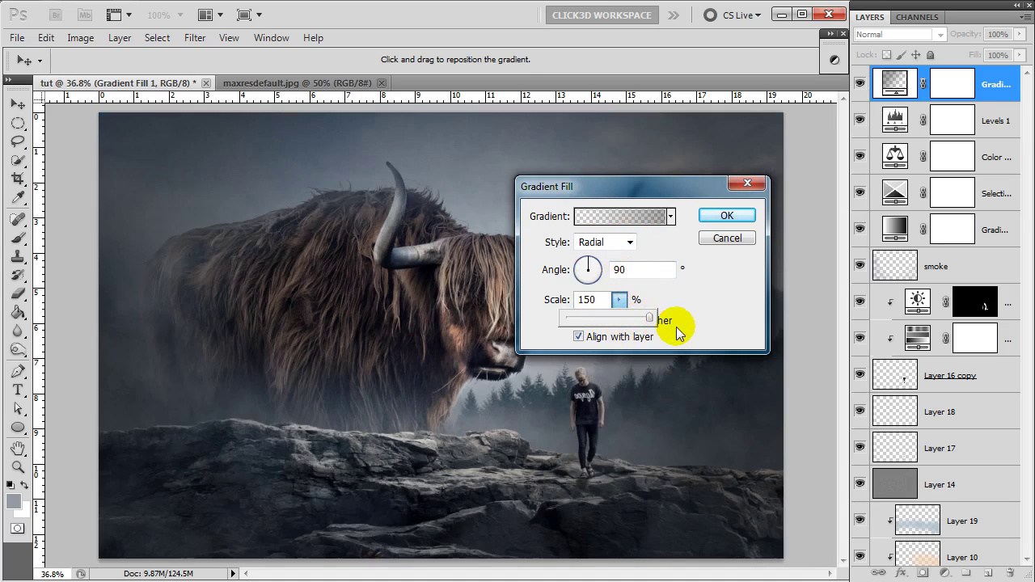
{"action": "left_click", "coordinate": [726, 213]}
{"action": "left_click", "coordinate": [1019, 38]}
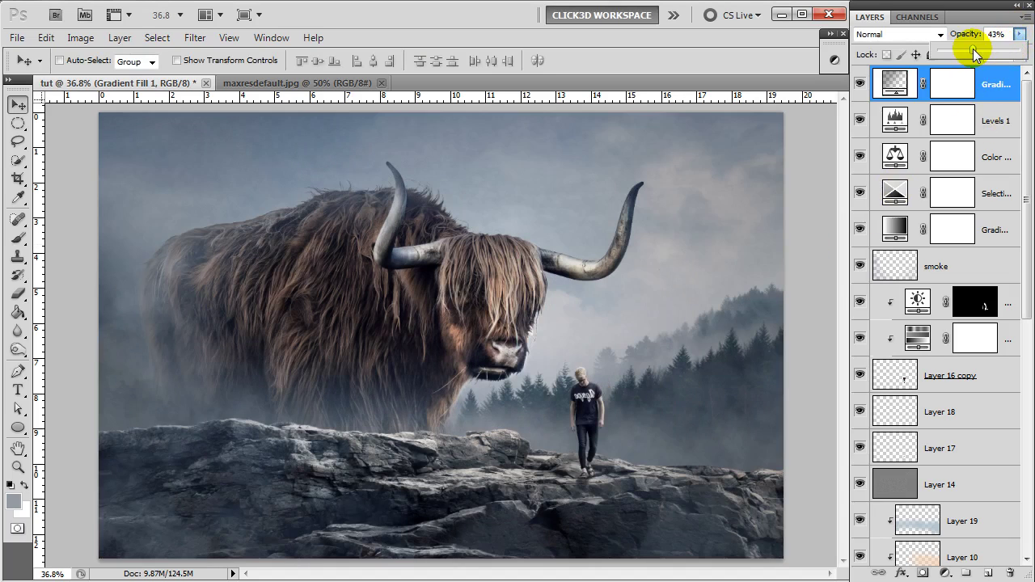
{"action": "left_click_drag", "start_coordinate": [973, 48], "coordinate": [969, 48]}
{"action": "left_click", "coordinate": [952, 85]}
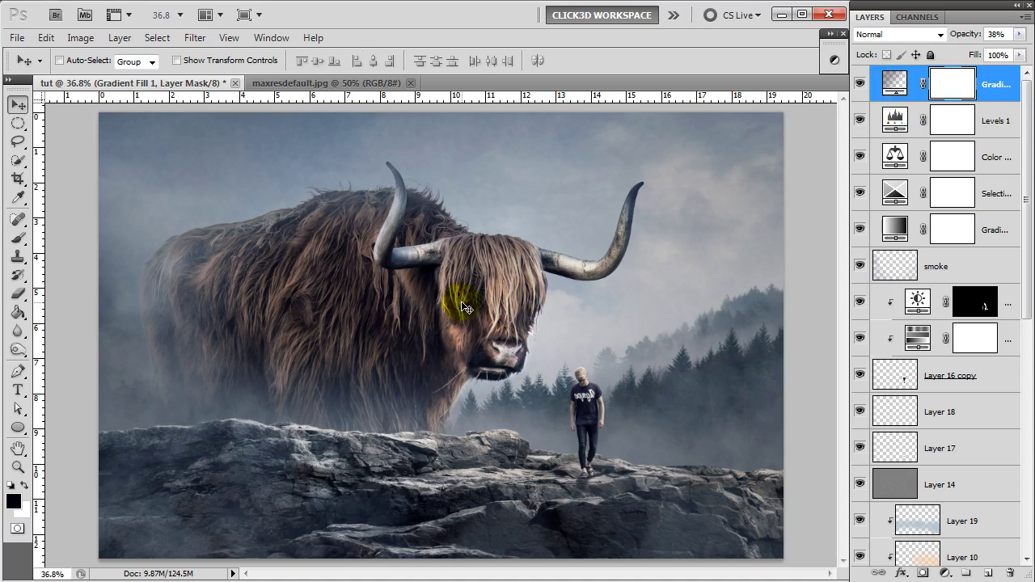
Choose a large soft round brush (500 px, enlarged) at 100% opacity.
{"action": "key", "text": "b"}
{"action": "right_click", "coordinate": [441, 263]}
{"action": "right_click", "coordinate": [209, 159]}
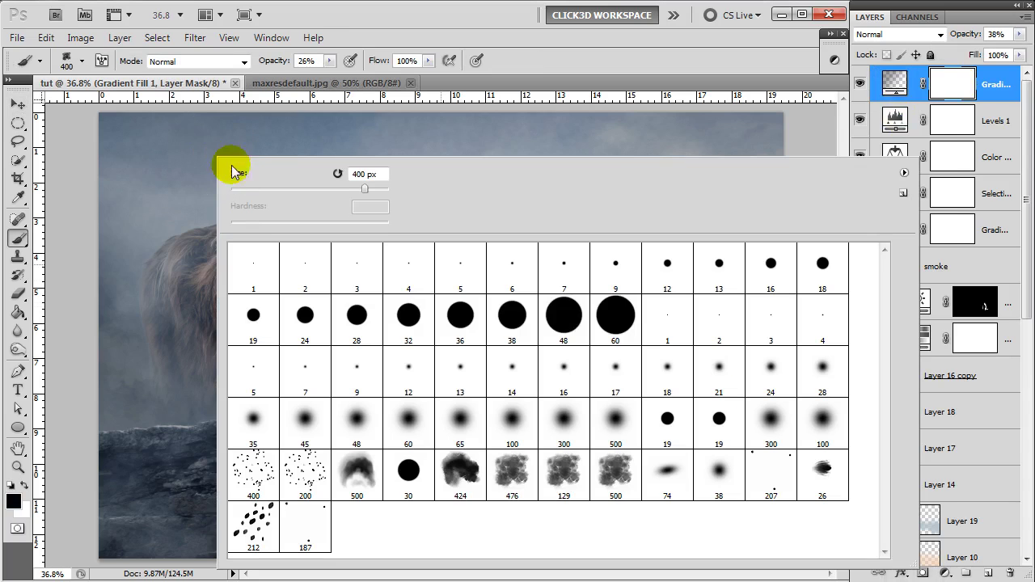
{"action": "double_click", "coordinate": [617, 420]}
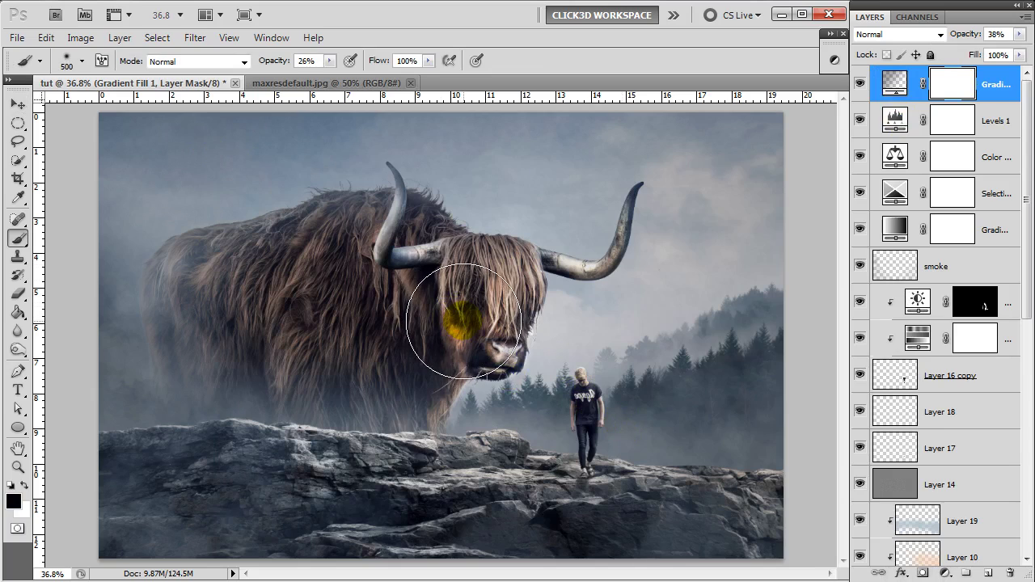
{"action": "key", "text": "bracketright"}
{"action": "key", "text": "bracketright"}
{"action": "key", "text": "bracketright"}
{"action": "key", "text": "bracketright"}
{"action": "key", "text": "bracketright"}
{"action": "key", "text": "bracketright"}
{"action": "key", "text": "bracketright"}
{"action": "key", "text": "bracketright"}
{"action": "key", "text": "bracketright"}
{"action": "key", "text": "bracketright"}
{"action": "key", "text": "bracketright"}
{"action": "key", "text": "bracketright"}
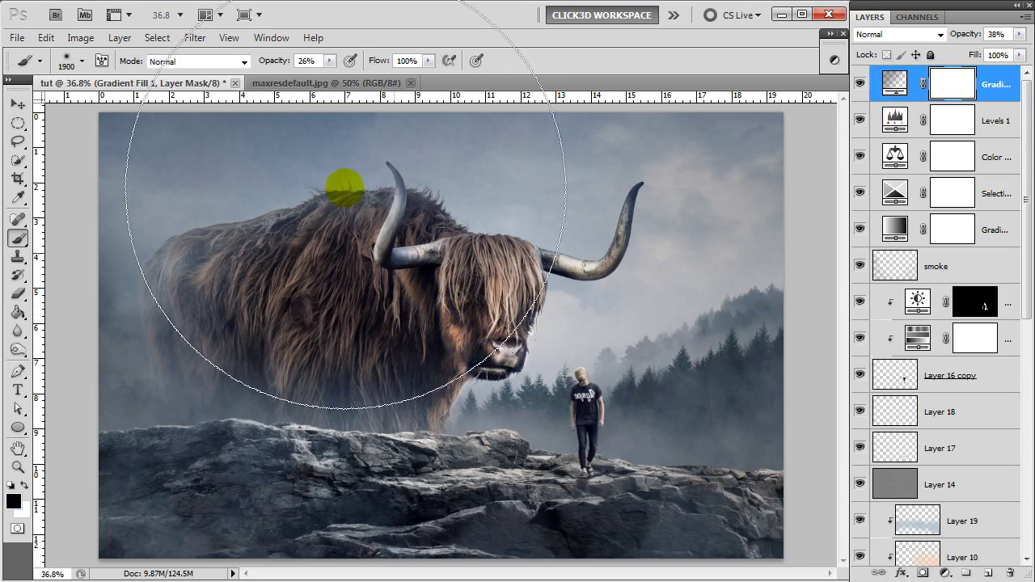
{"action": "left_click", "coordinate": [327, 62]}
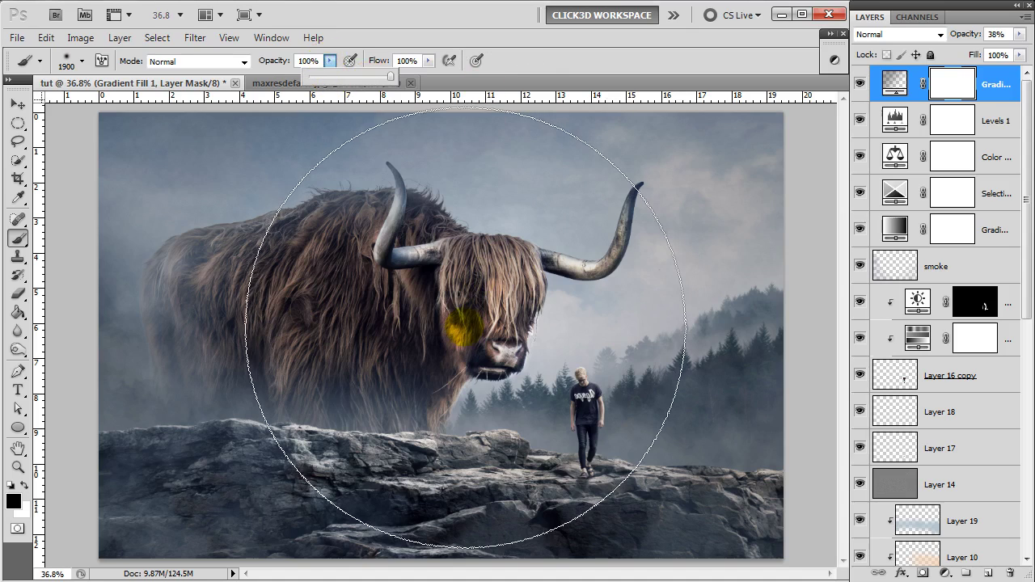
{"action": "left_click", "coordinate": [444, 315]}
Paint black into the vignette mask's centre and near the right horn, then add a Curves layer.
{"action": "left_click", "coordinate": [442, 325]}
{"action": "left_click", "coordinate": [444, 328]}
{"action": "key", "text": "bracketleft"}
{"action": "key", "text": "bracketleft"}
{"action": "left_click", "coordinate": [445, 328]}
{"action": "key", "text": "bracketleft"}
{"action": "key", "text": "bracketleft"}
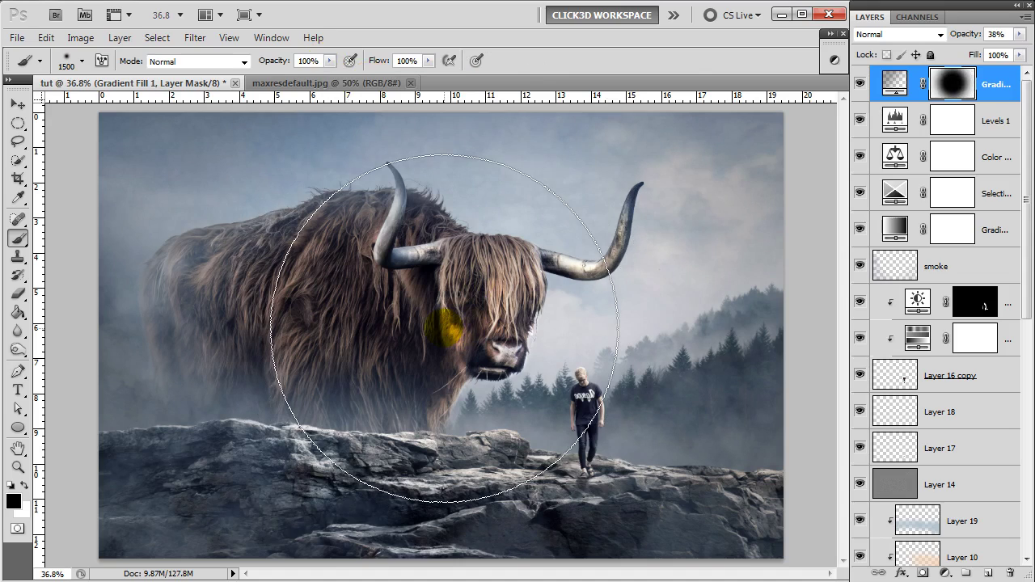
{"action": "left_click", "coordinate": [654, 350]}
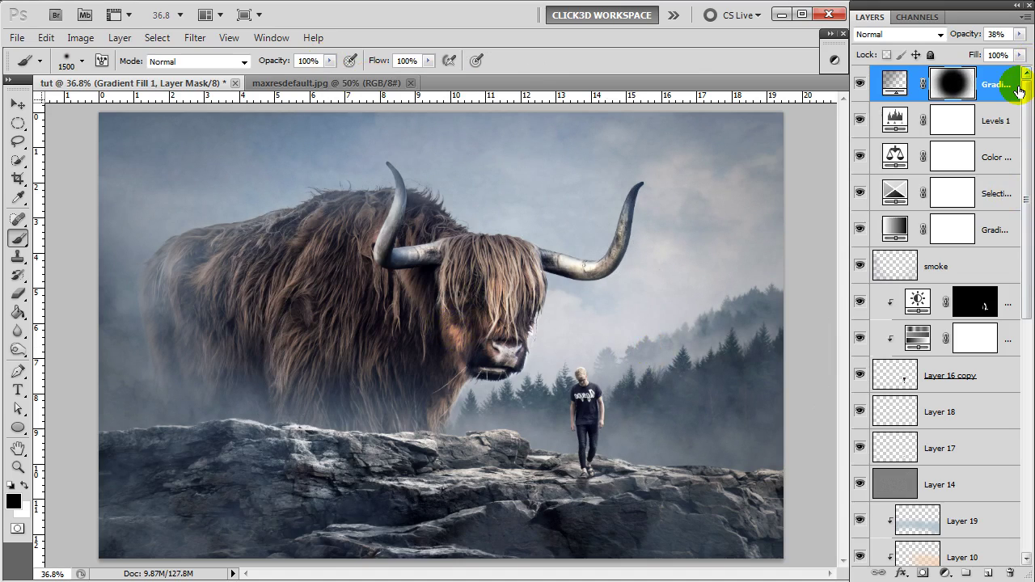
{"action": "left_click", "coordinate": [945, 573]}
{"action": "left_click", "coordinate": [979, 335]}
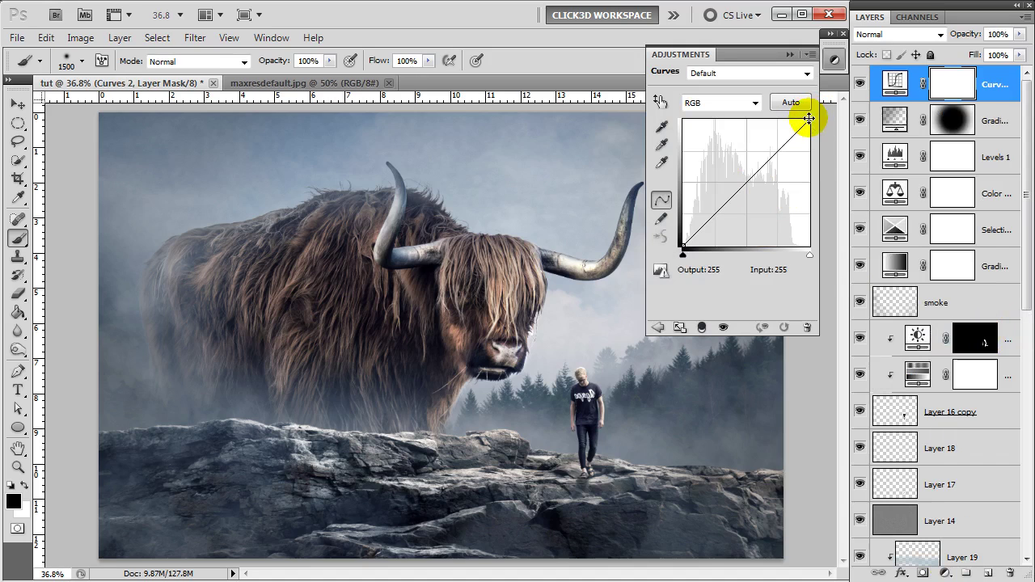
Set Curves 2 to map input 220 to 255, then switch to the maxresdefault.jpg snow document.
{"action": "left_click_drag", "start_coordinate": [809, 119], "coordinate": [791, 119]}
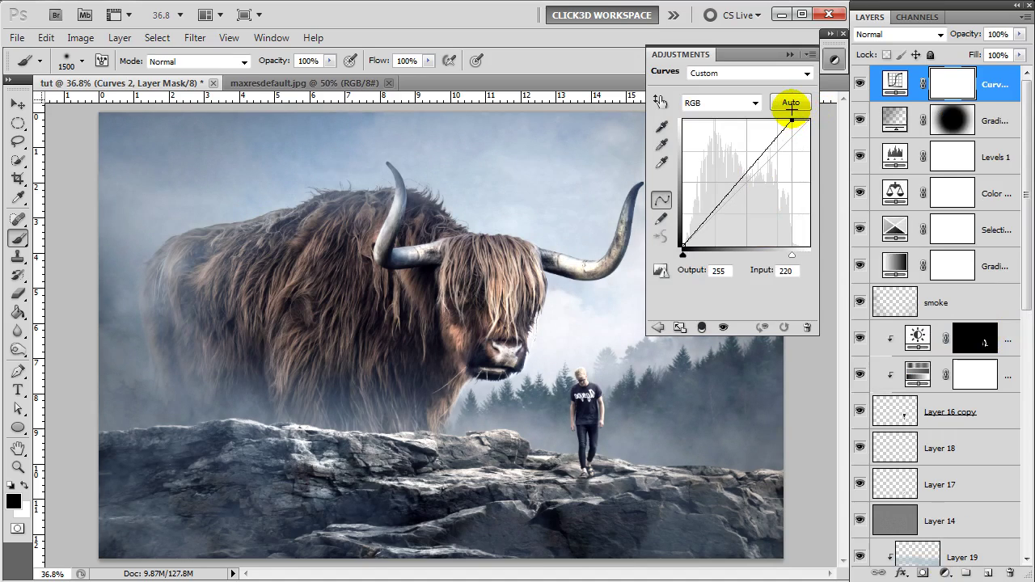
{"action": "left_click", "coordinate": [789, 54]}
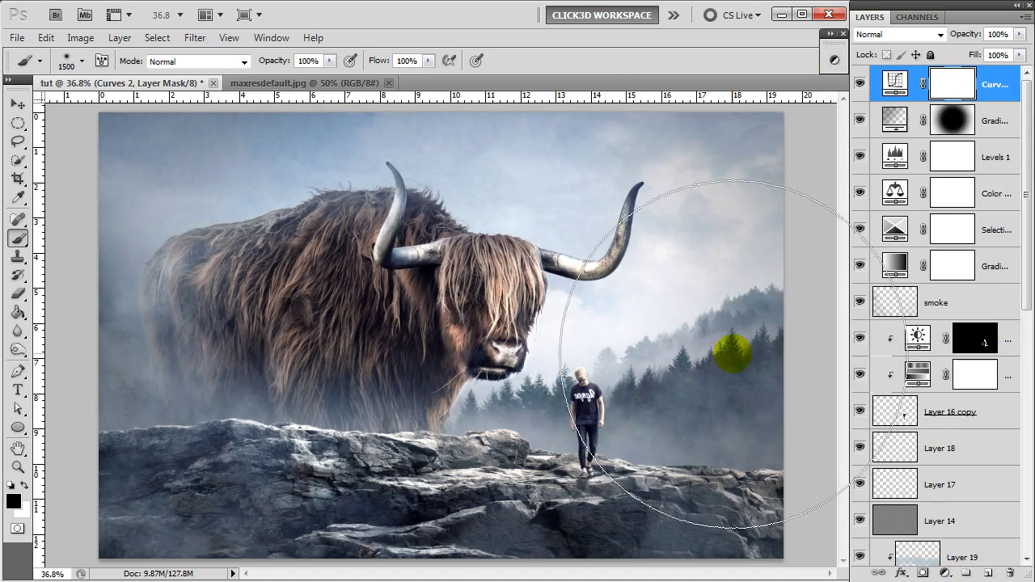
{"action": "key", "text": "v"}
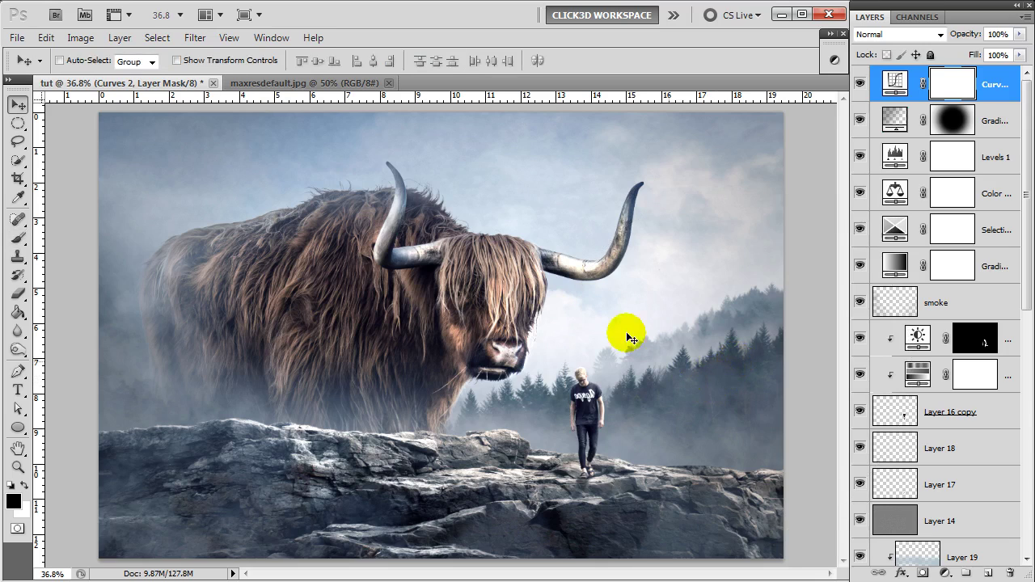
{"action": "left_click", "coordinate": [344, 82]}
Bring the snow image into the composite and scale it to fill the whole canvas.
{"action": "left_click_drag", "start_coordinate": [259, 139], "coordinate": [406, 268]}
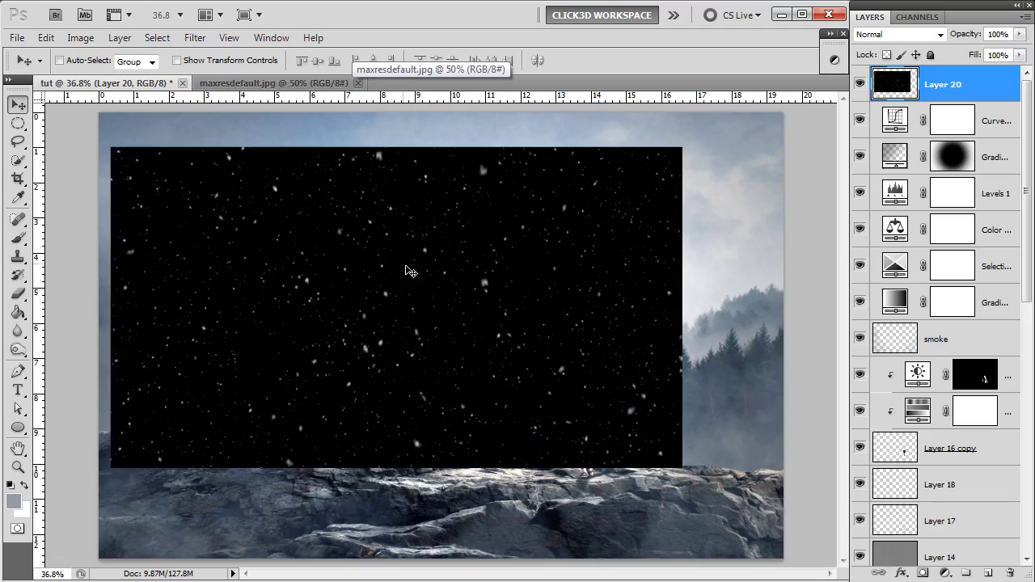
{"action": "left_click_drag", "start_coordinate": [418, 277], "coordinate": [412, 268]}
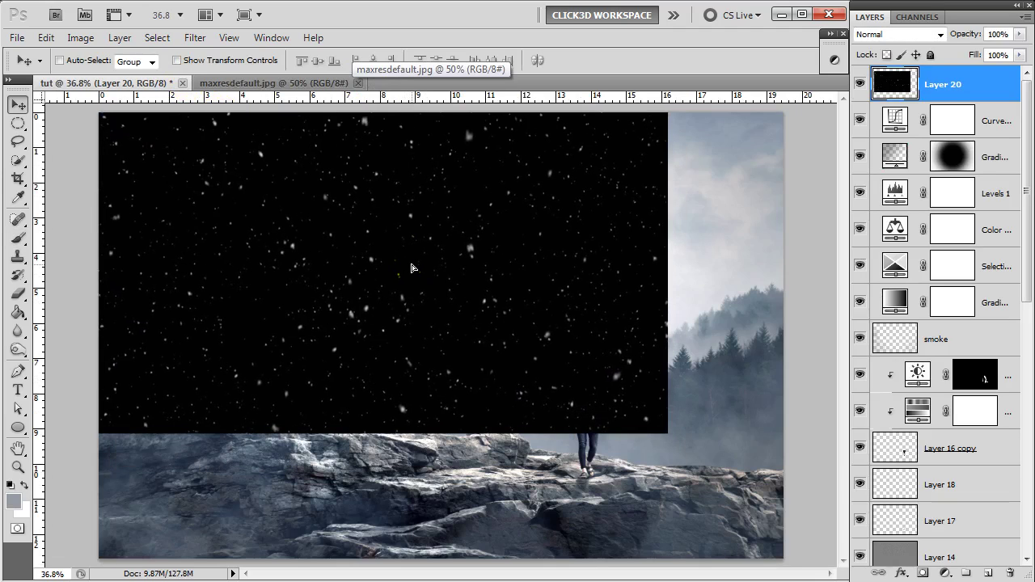
{"action": "key", "text": "ctrl+t"}
{"action": "left_click_drag", "start_coordinate": [668, 434], "coordinate": [778, 557]}
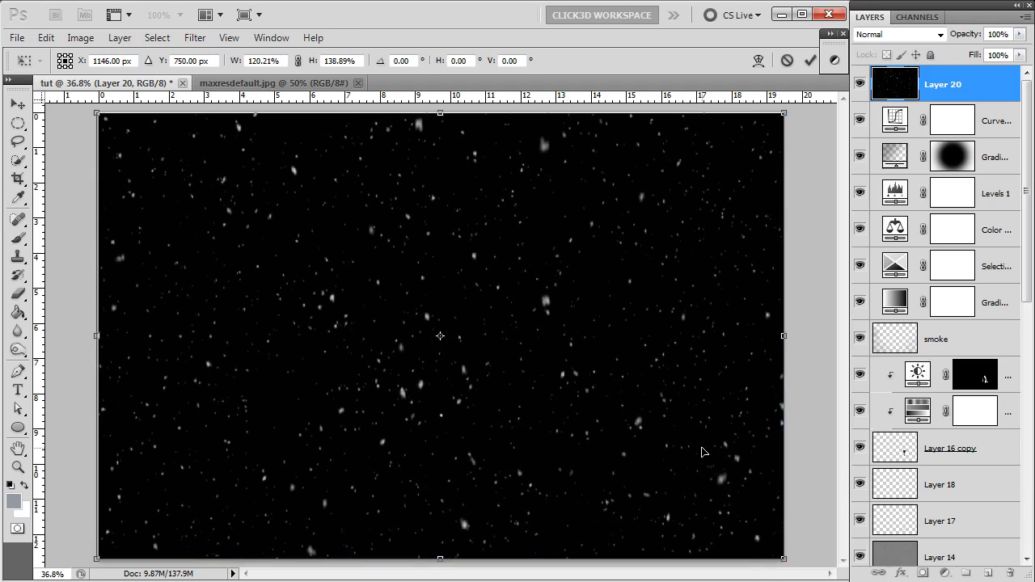
{"action": "key", "text": "Return"}
Set the snow layer to Screen at 70% opacity and duplicate it.
{"action": "left_click", "coordinate": [938, 34]}
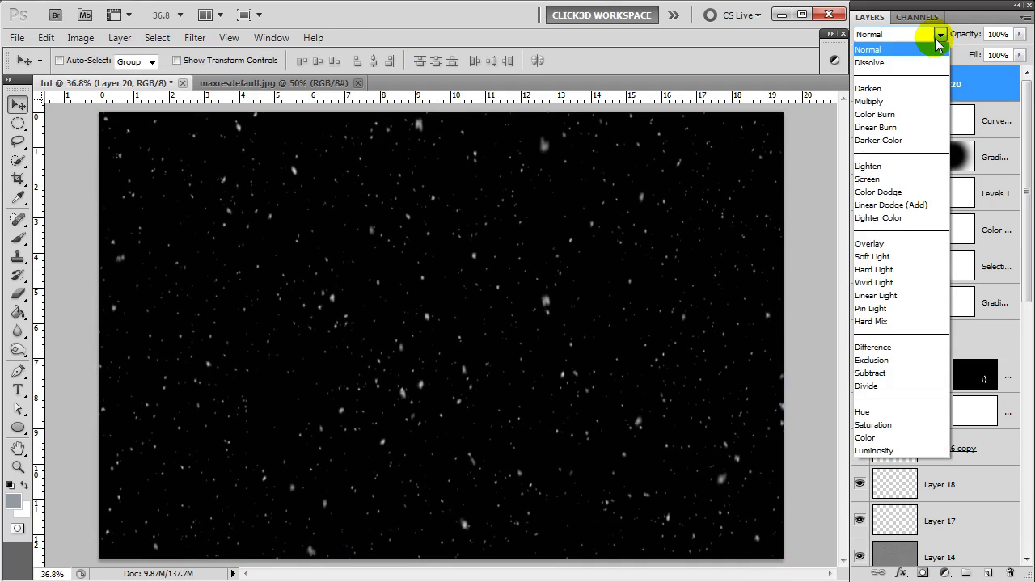
{"action": "left_click", "coordinate": [893, 181]}
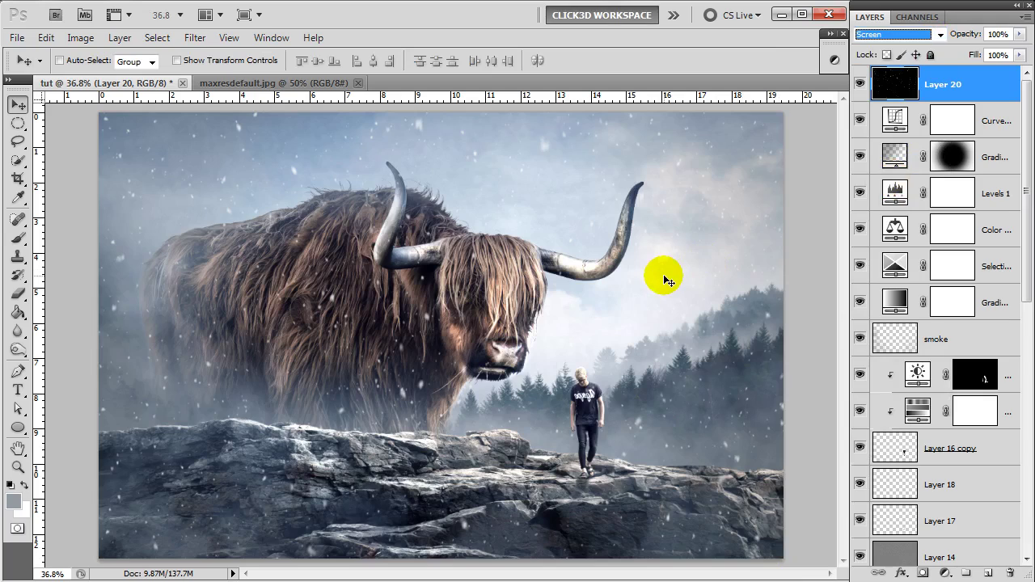
{"action": "left_click", "coordinate": [1019, 34]}
{"action": "left_click_drag", "start_coordinate": [1021, 50], "coordinate": [996, 55]}
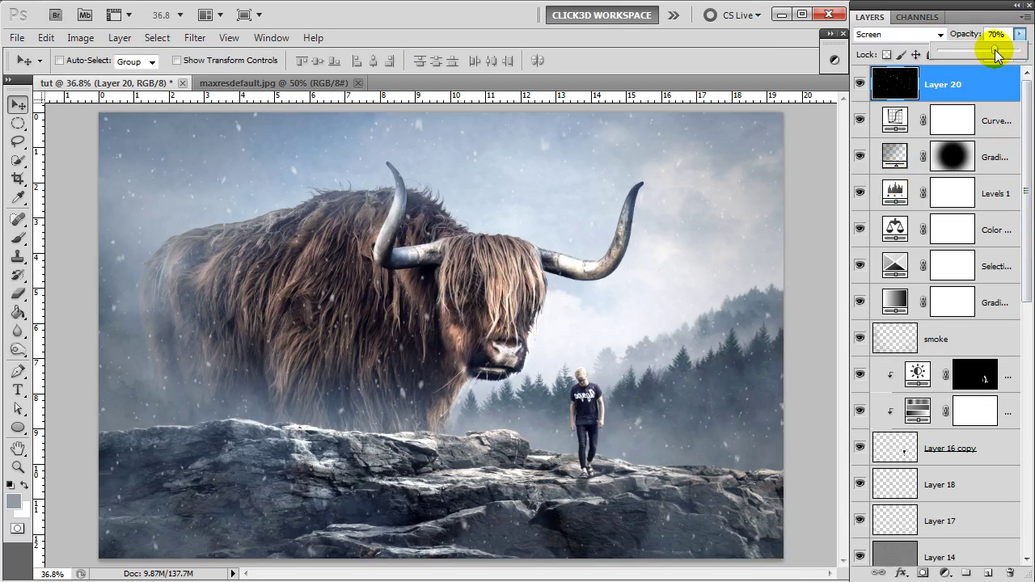
{"action": "key", "text": "ctrl+j"}
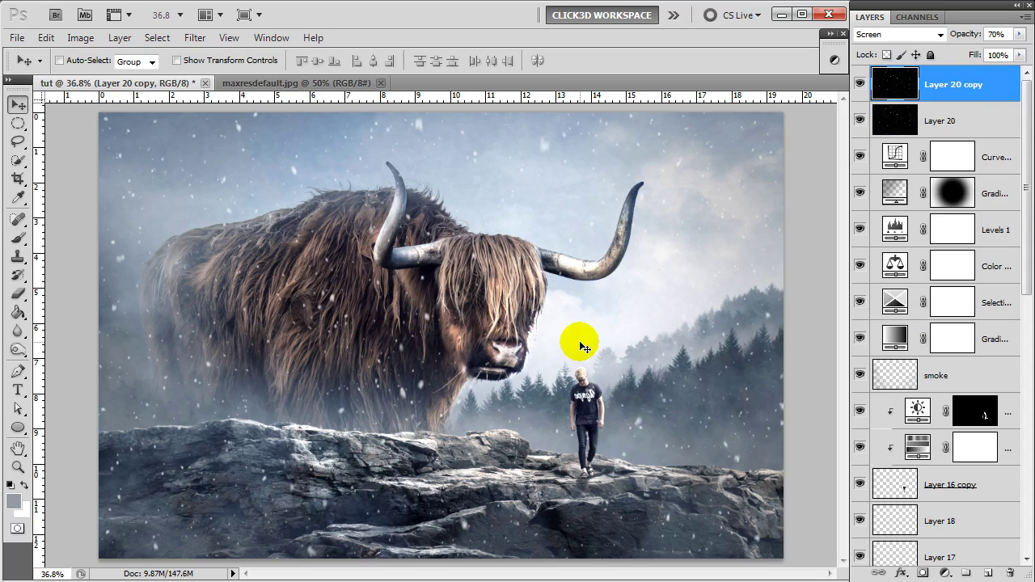
{"action": "scroll", "coordinate": [583, 346], "scroll_direction": "down", "scroll_amount": 1}
{"action": "scroll", "coordinate": [583, 347], "scroll_direction": "down", "scroll_amount": 1}
{"action": "scroll", "coordinate": [582, 346], "scroll_direction": "down", "scroll_amount": 1}
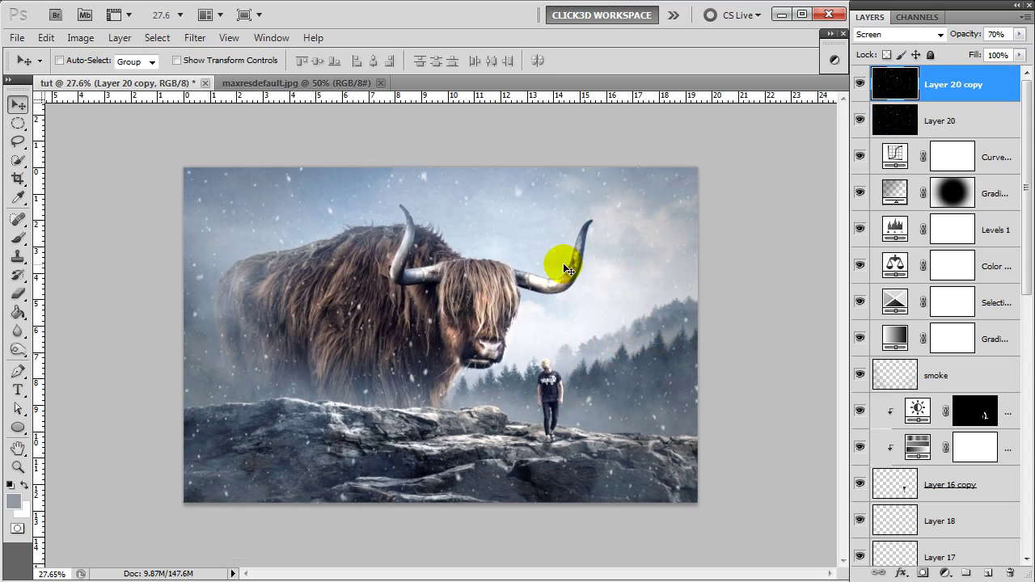
{"action": "scroll", "coordinate": [564, 267], "scroll_direction": "down", "scroll_amount": 1}
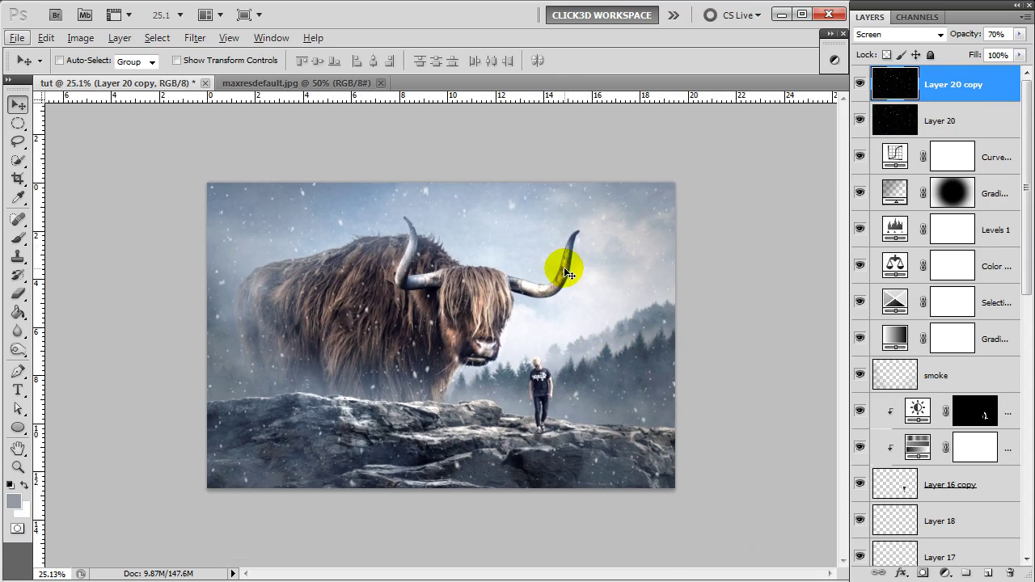
Scale the snow copy layer up to about 166% and fit the image on screen.
{"action": "left_click", "coordinate": [45, 38]}
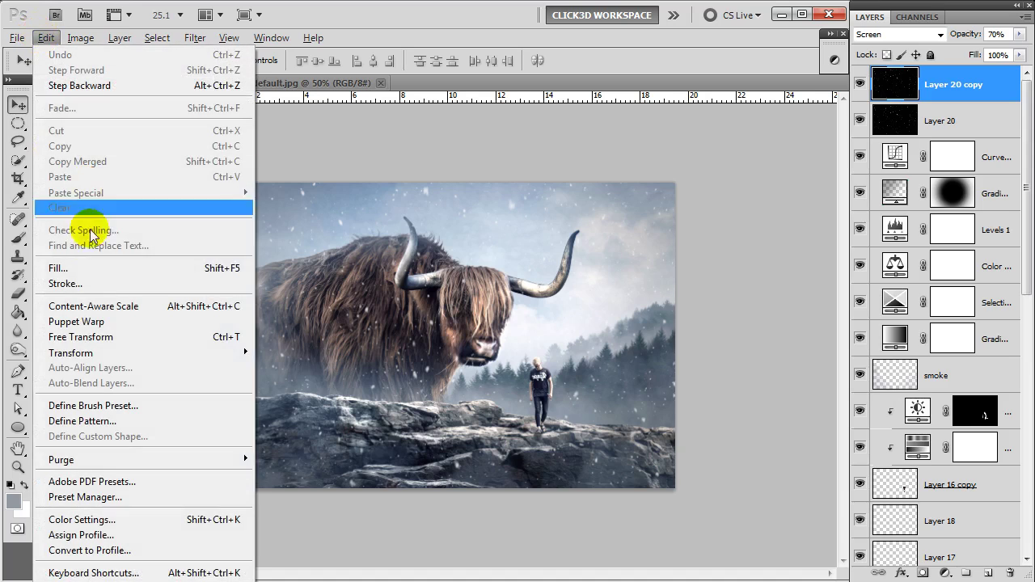
{"action": "left_click", "coordinate": [113, 336]}
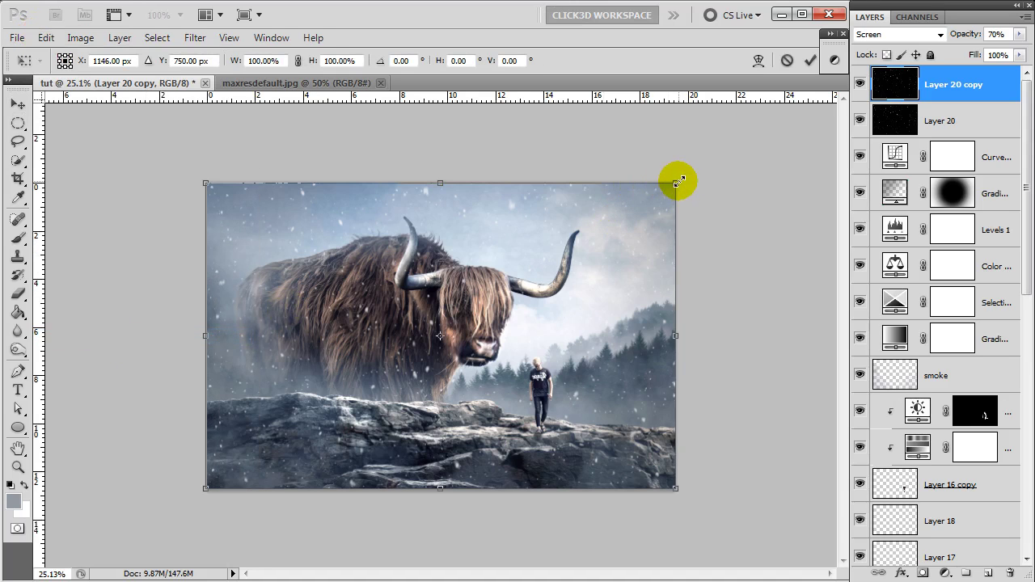
{"action": "left_click_drag", "start_coordinate": [678, 183], "coordinate": [755, 131]}
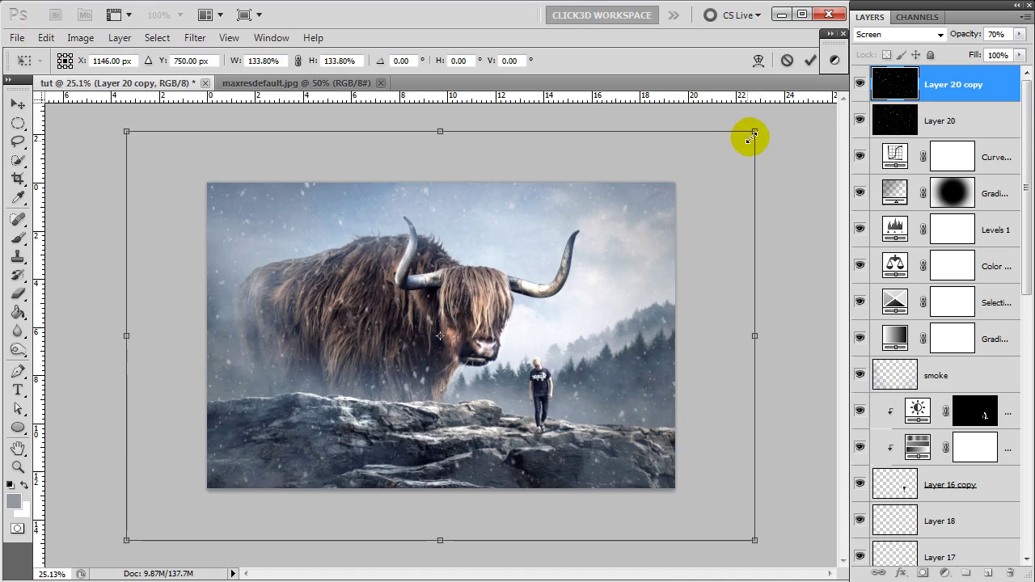
{"action": "left_click_drag", "start_coordinate": [744, 150], "coordinate": [836, 86]}
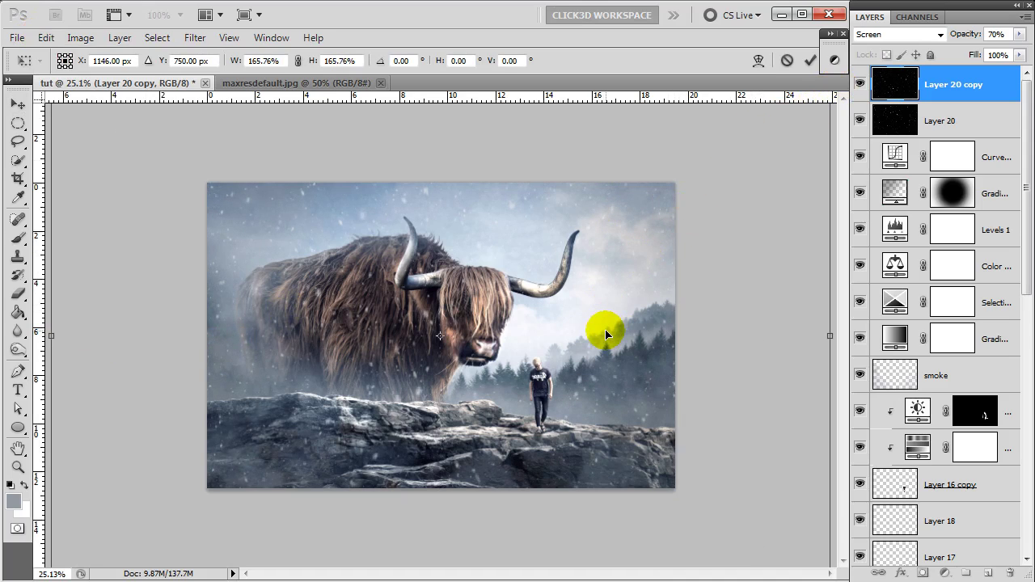
{"action": "key", "text": "Return"}
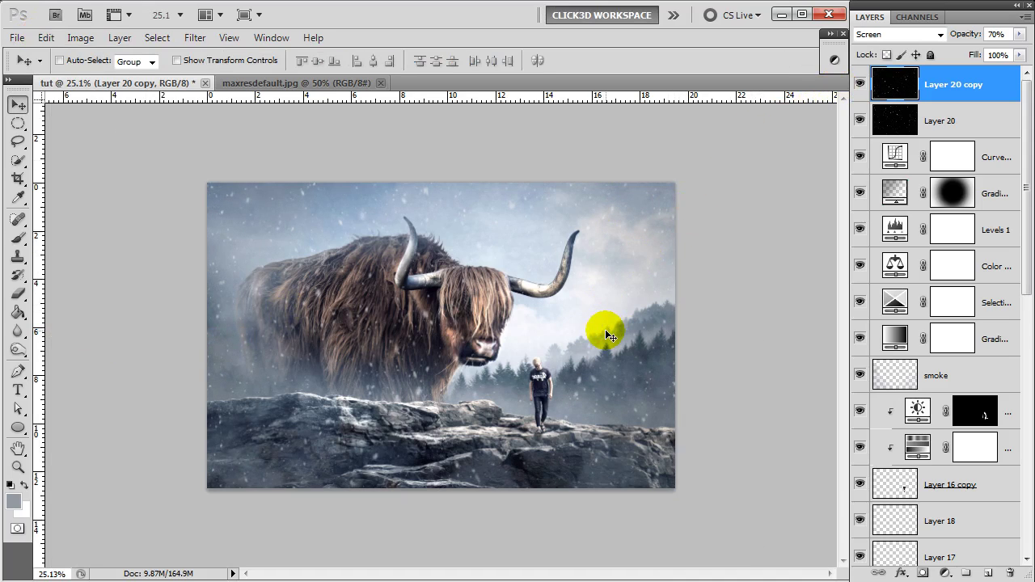
{"action": "key", "text": "ctrl+0"}
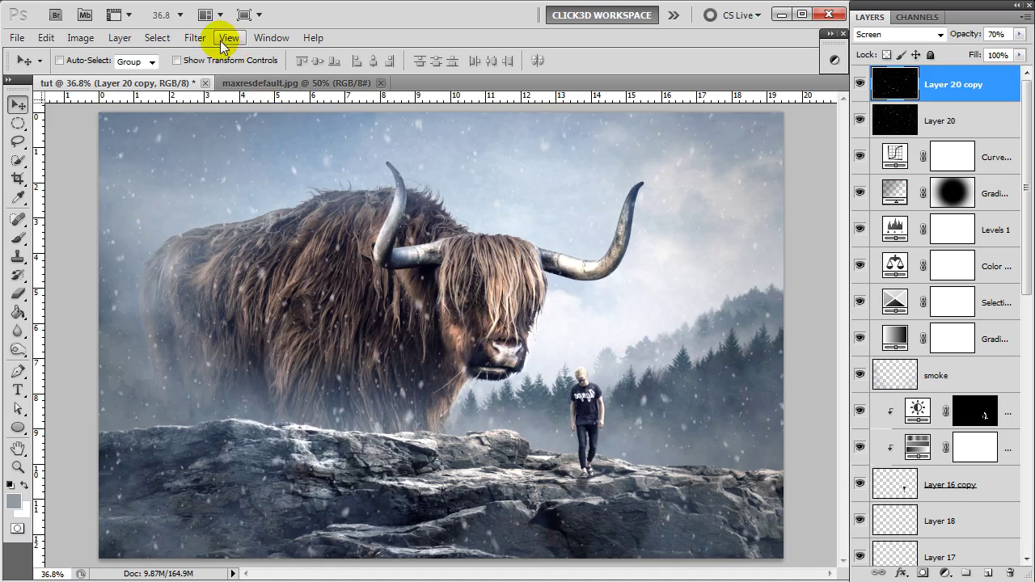
Soften the snow copy with a 4.8-pixel Gaussian Blur.
{"action": "left_click", "coordinate": [195, 38]}
{"action": "mouse_move", "coordinate": [204, 185]}
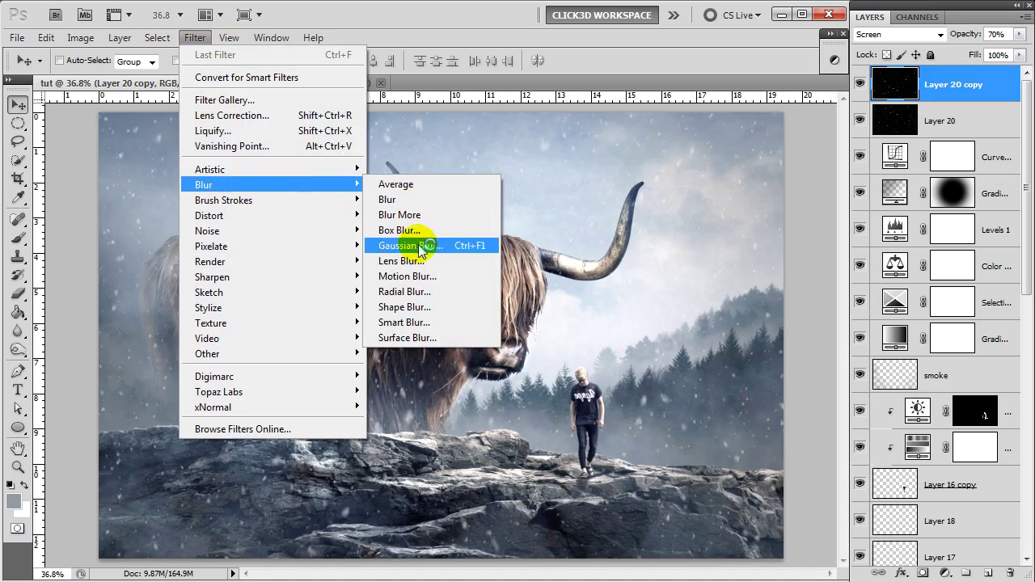
{"action": "left_click", "coordinate": [410, 245]}
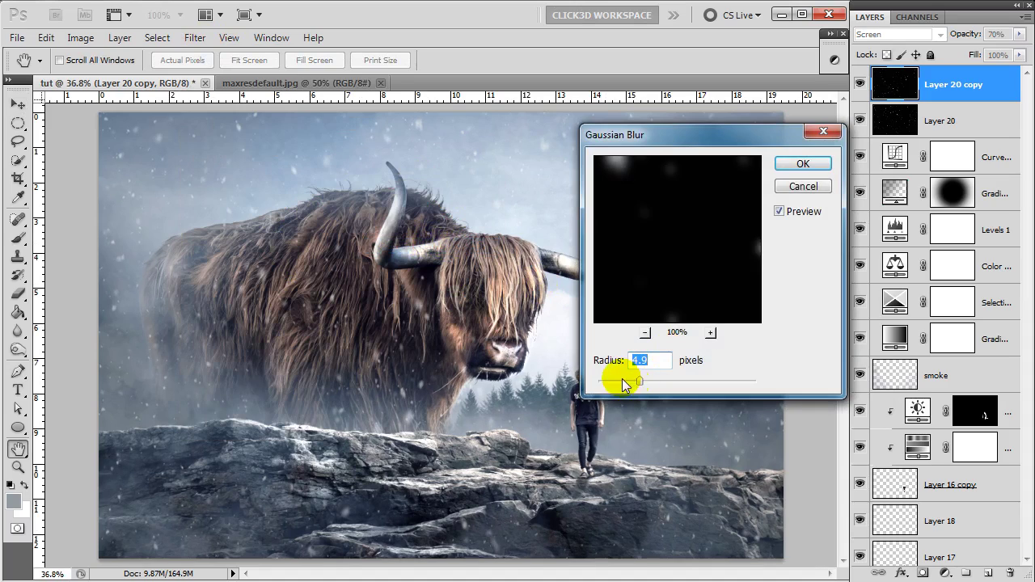
{"action": "left_click", "coordinate": [803, 164]}
{"action": "key", "text": "v"}
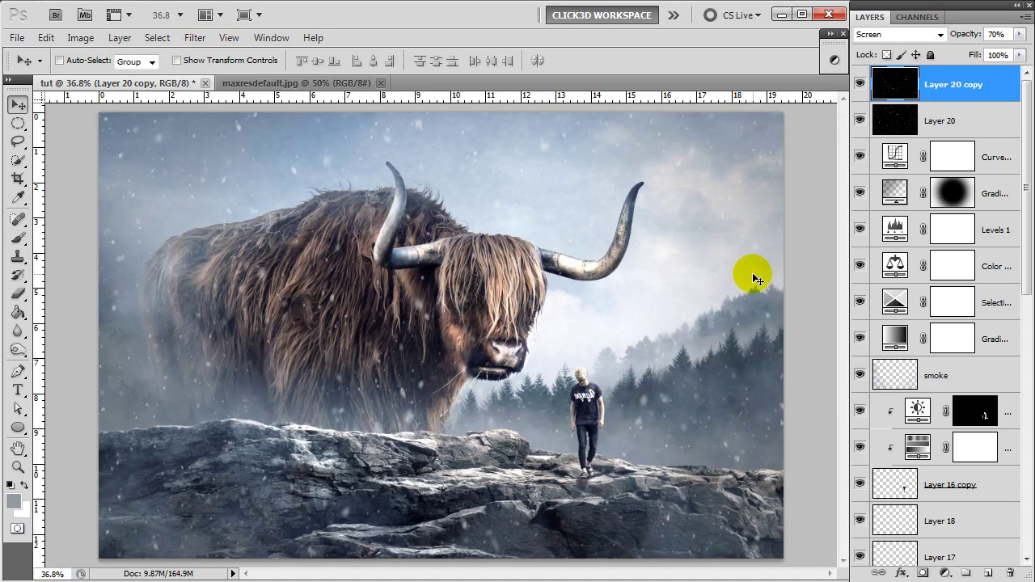
{"action": "left_click", "coordinate": [991, 84]}
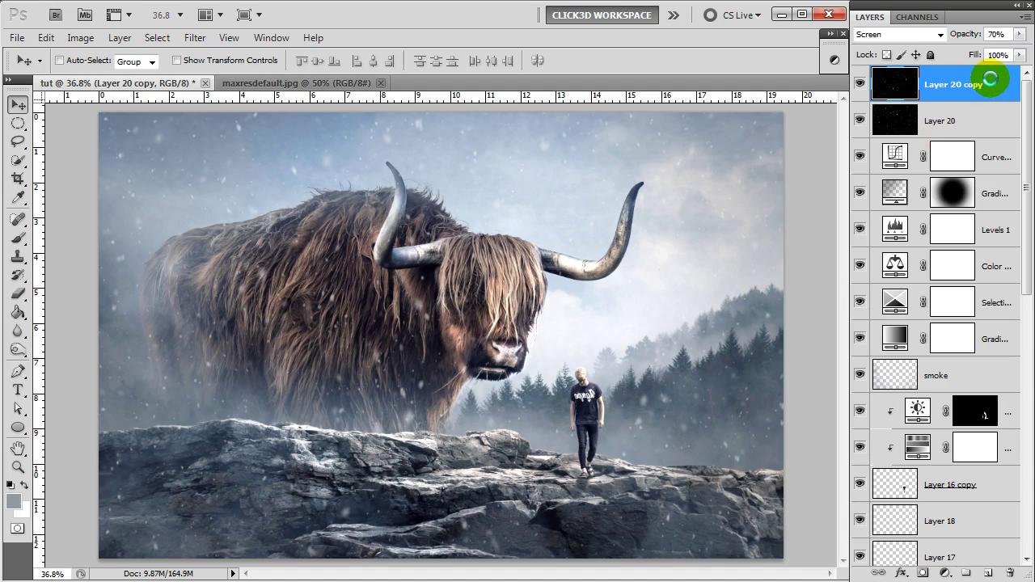
Stamp a merged copy of the scene, duplicate it, set Linear Light and apply a 1.0 px High Pass.
{"action": "key", "text": "ctrl+shift+alt+e"}
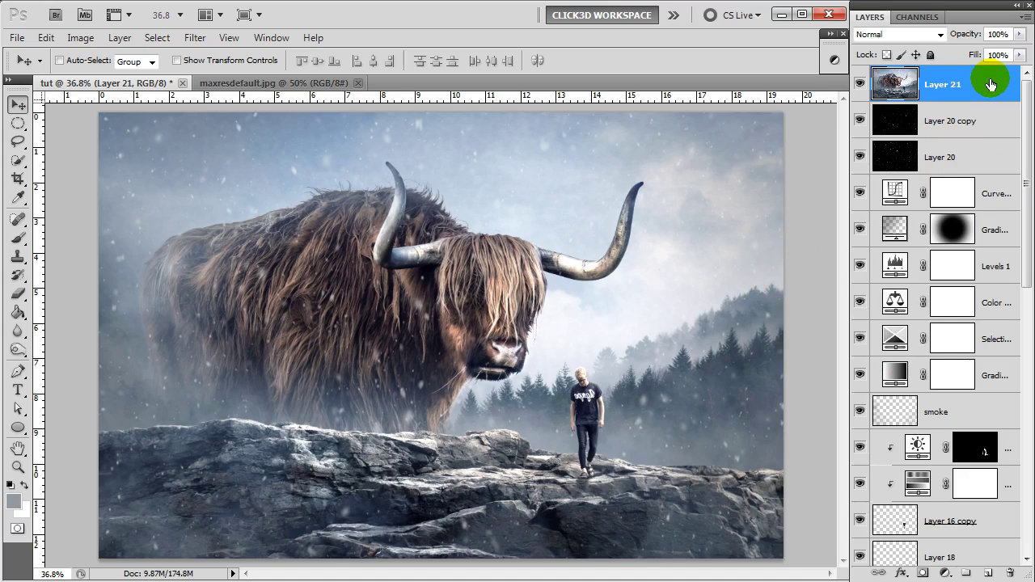
{"action": "key", "text": "ctrl+j"}
{"action": "left_click", "coordinate": [941, 34]}
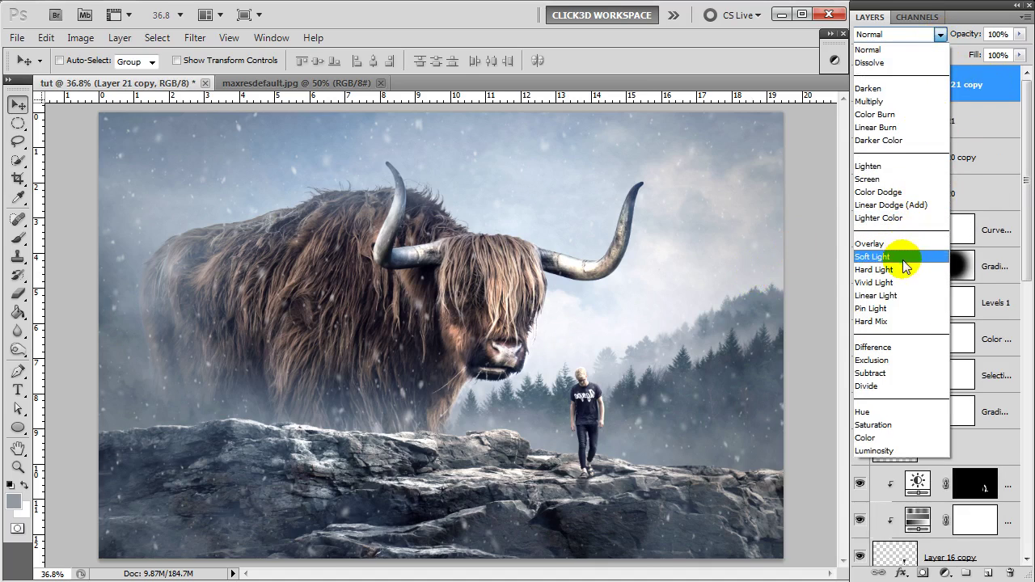
{"action": "left_click", "coordinate": [881, 295]}
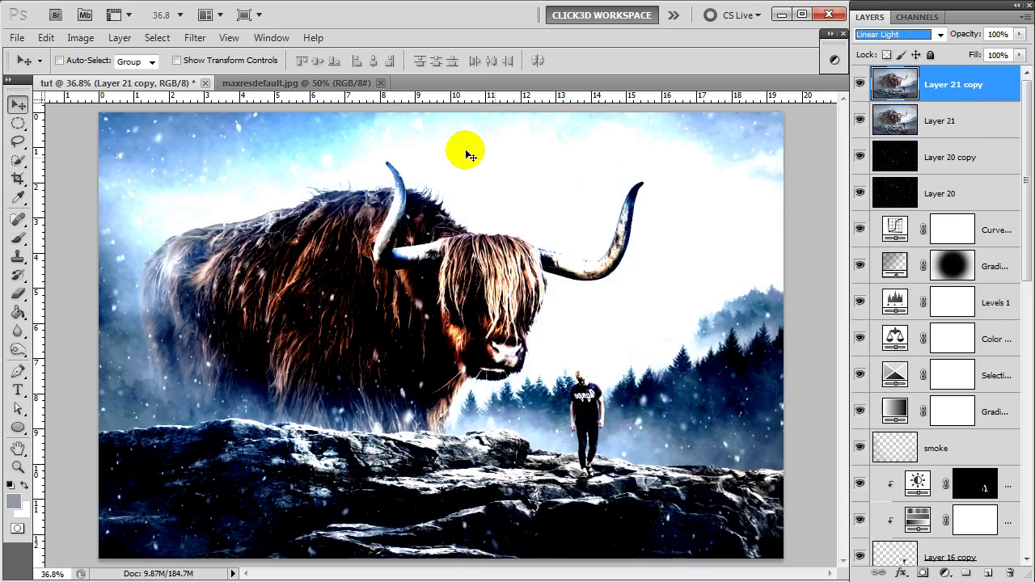
{"action": "left_click", "coordinate": [195, 38]}
{"action": "mouse_move", "coordinate": [243, 354]}
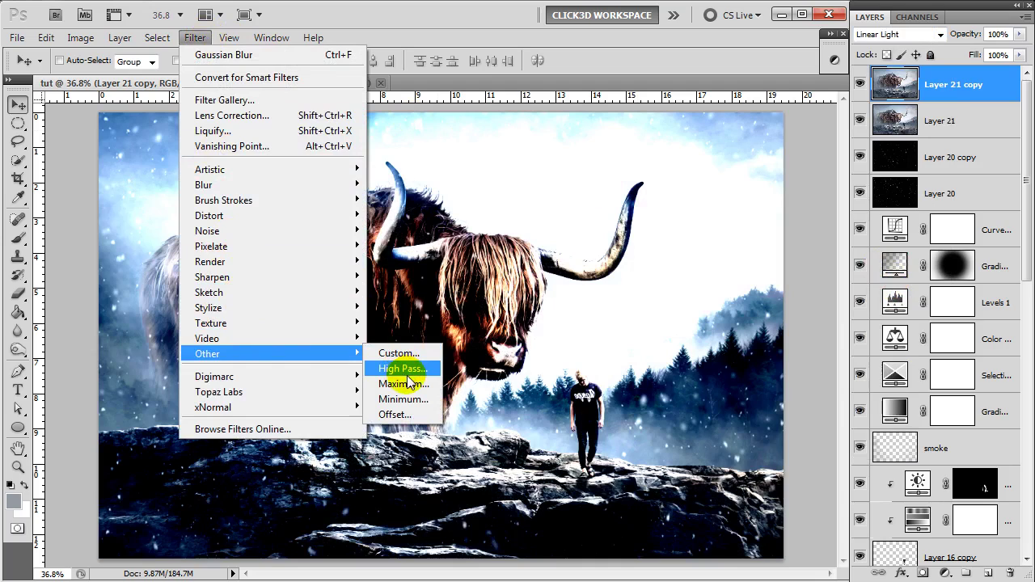
{"action": "left_click", "coordinate": [400, 369]}
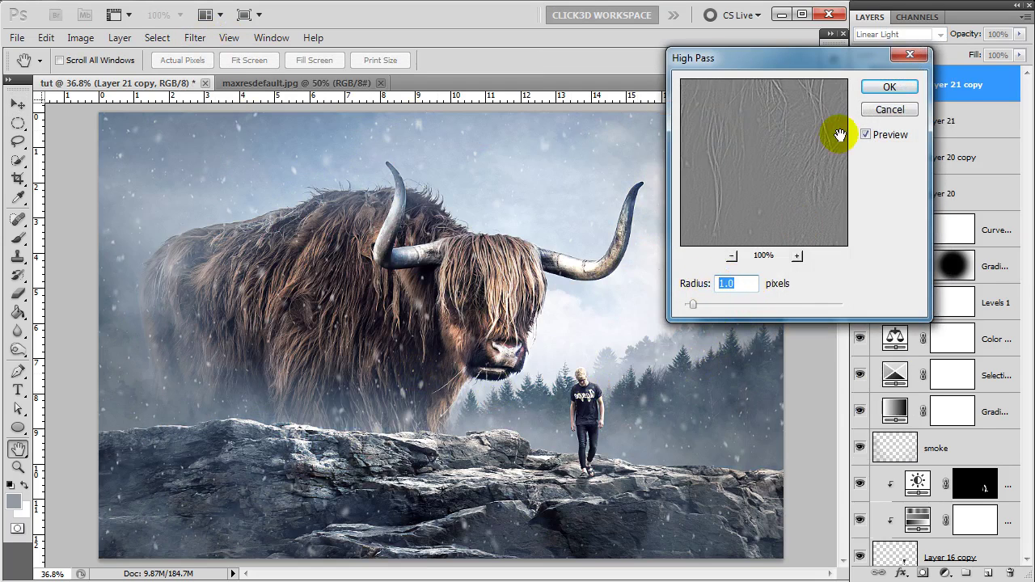
{"action": "left_click", "coordinate": [886, 89]}
{"action": "left_click", "coordinate": [998, 89]}
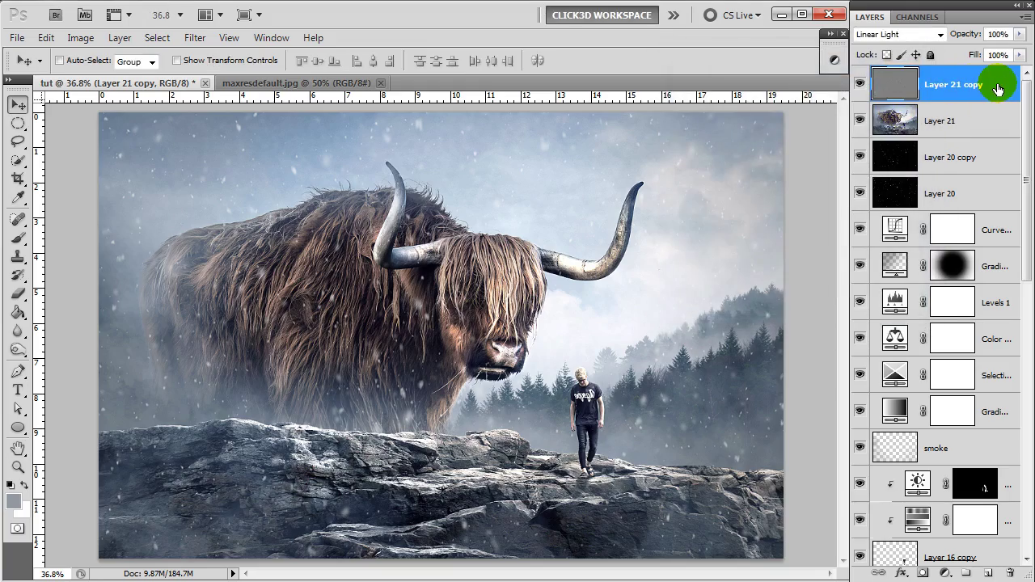